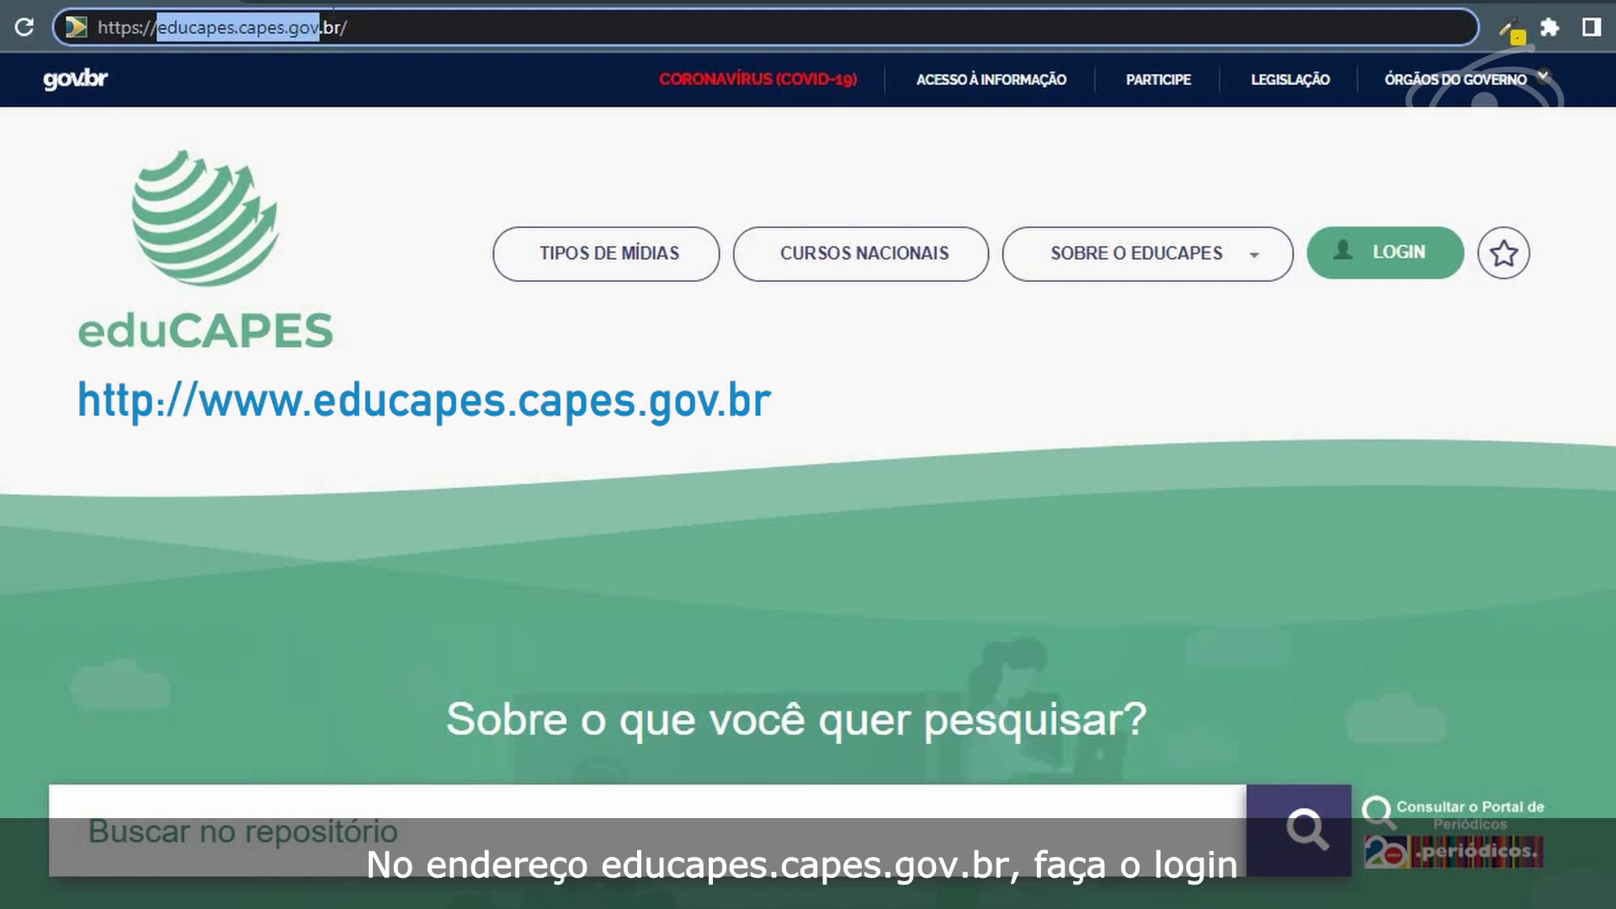
- Log in to the eduCAPES account and start a new submission
click(383, 298)
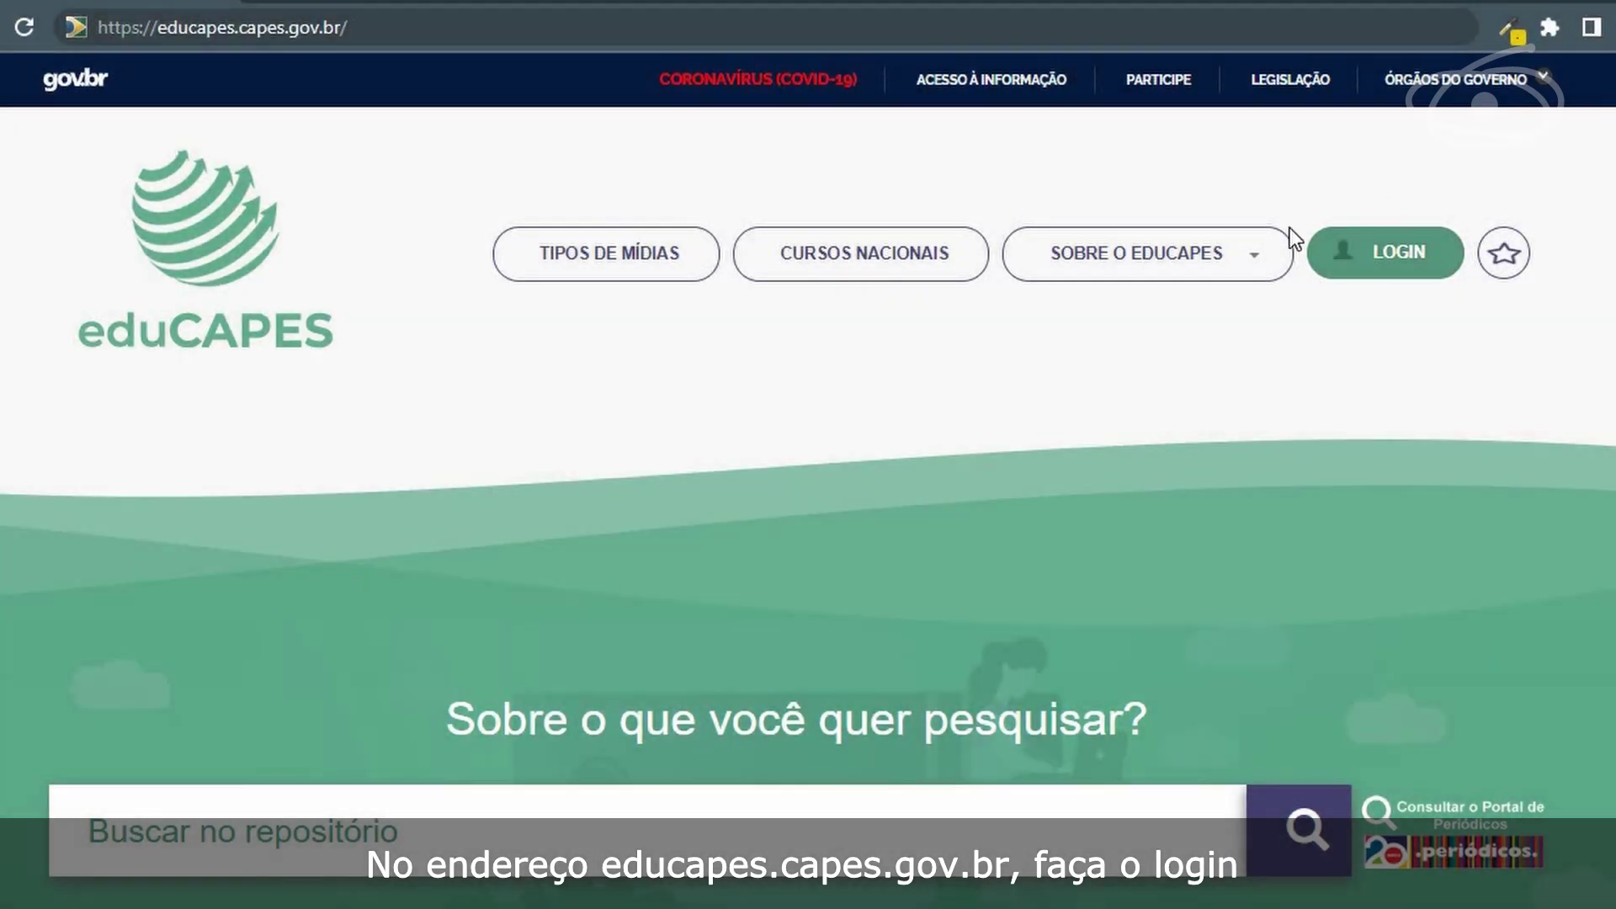
click(1368, 259)
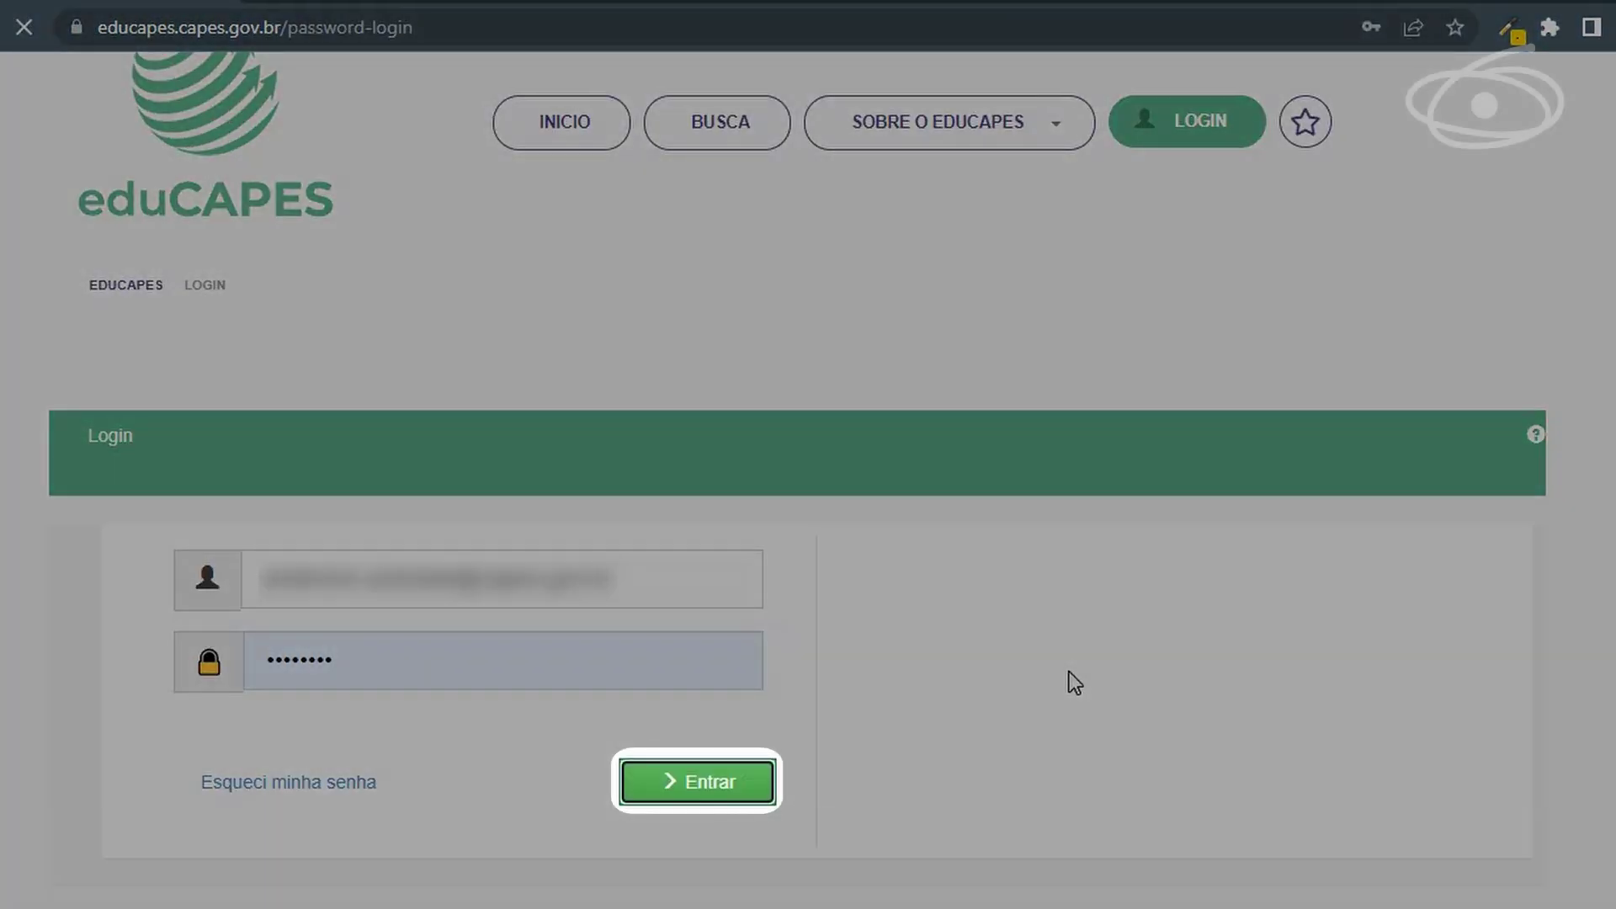
click(732, 795)
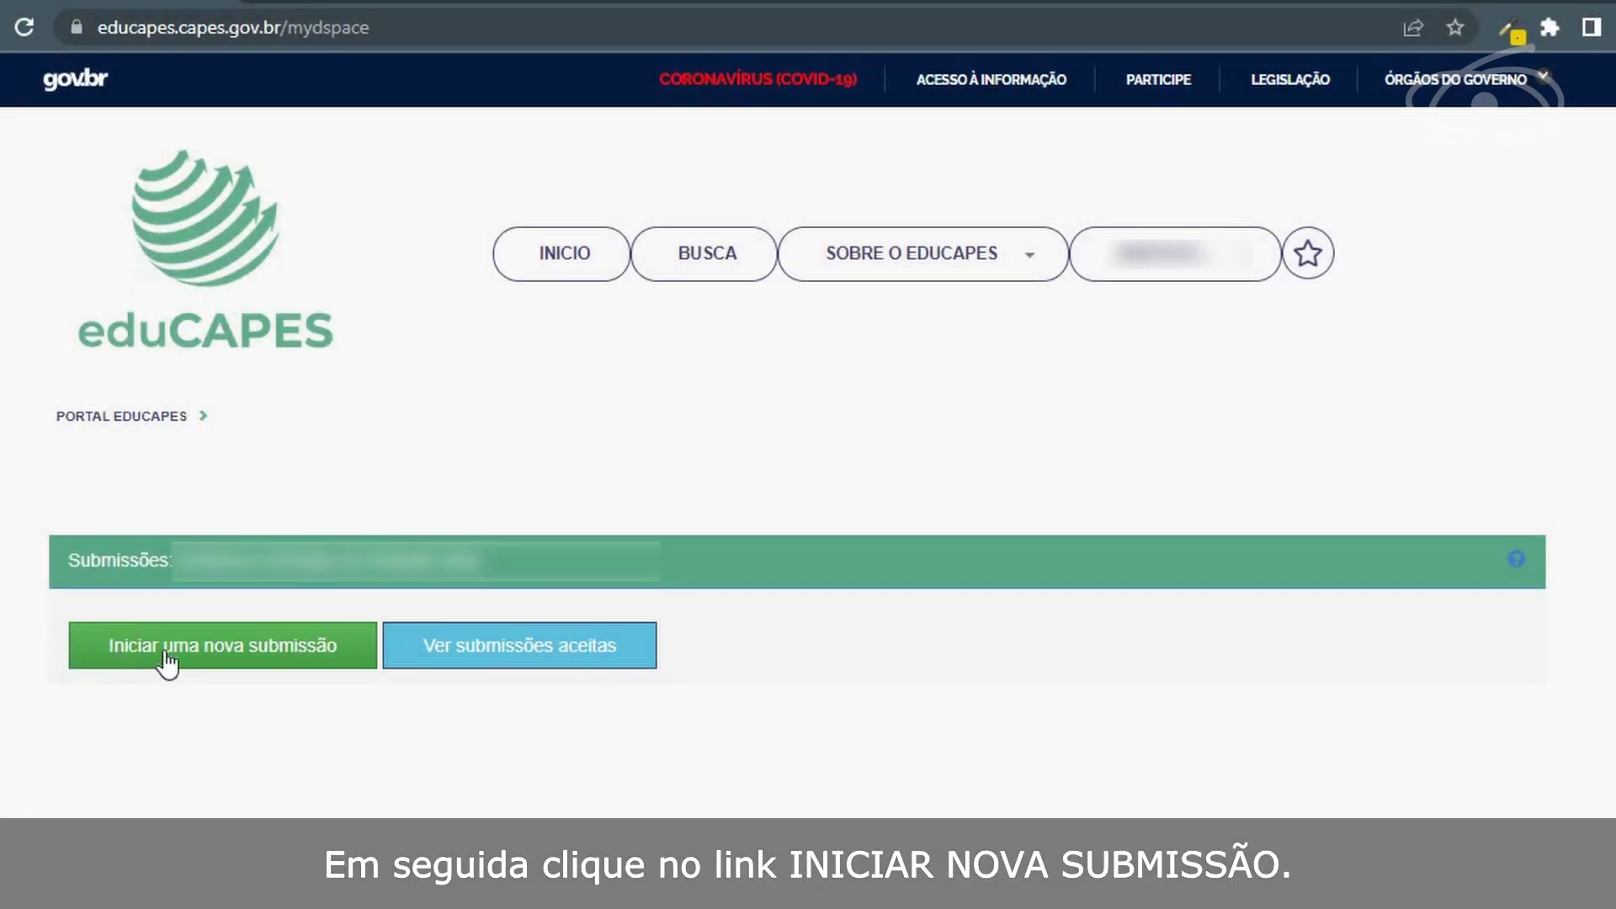
click(238, 653)
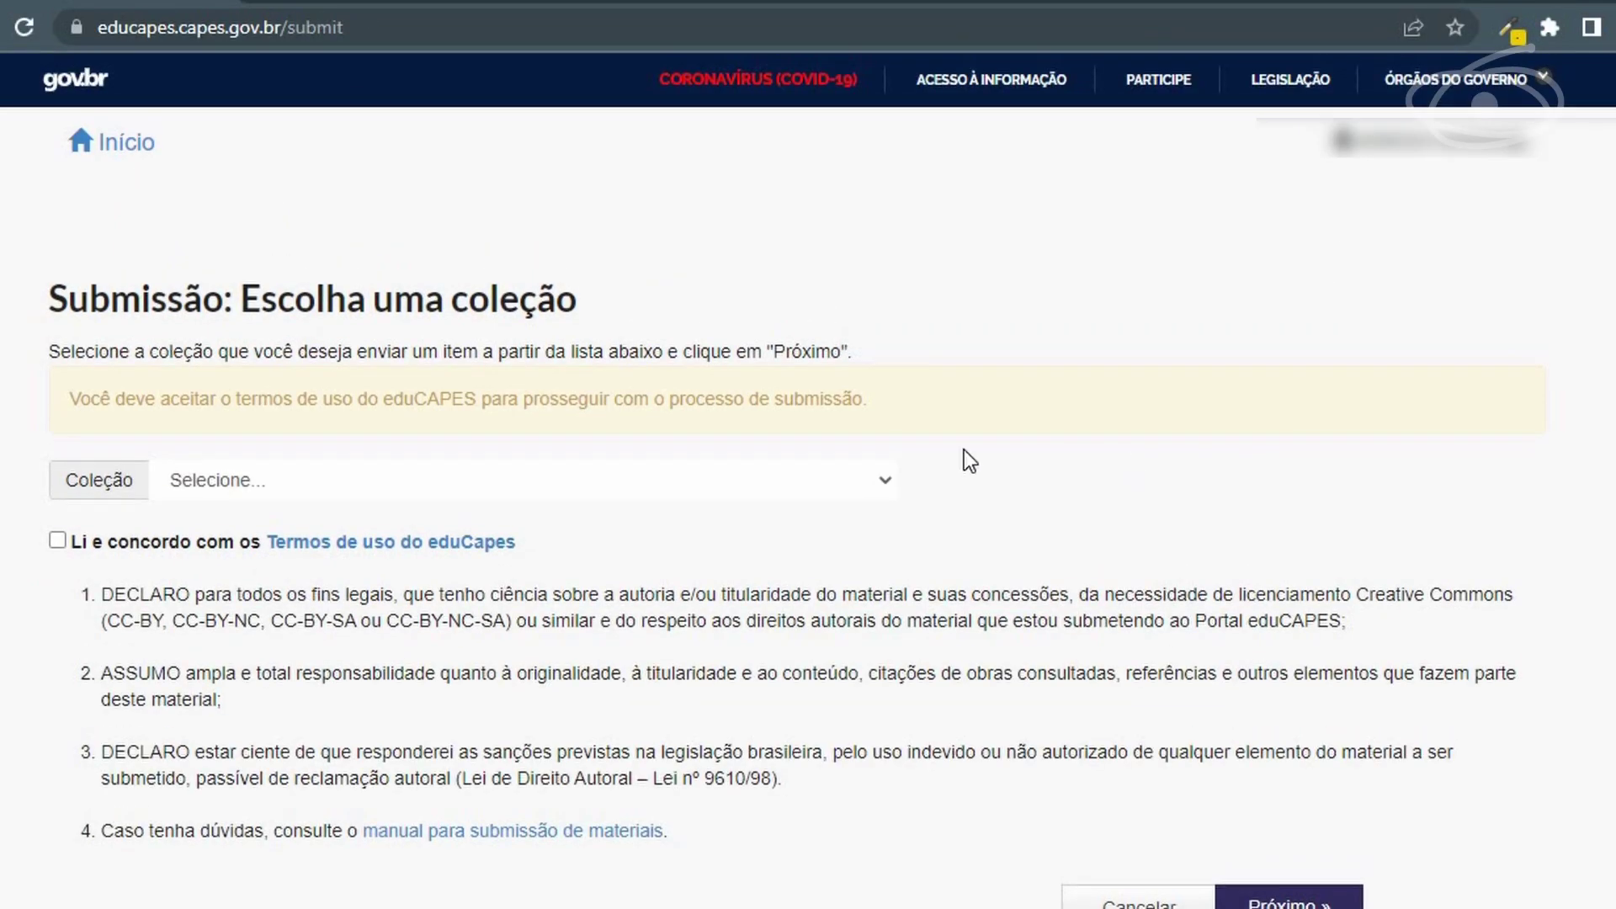
- Choose the collection Cursos Nacionais UAB > Materiais PNAP, accept the eduCAPES terms of use and continue to the licence stage
click(863, 482)
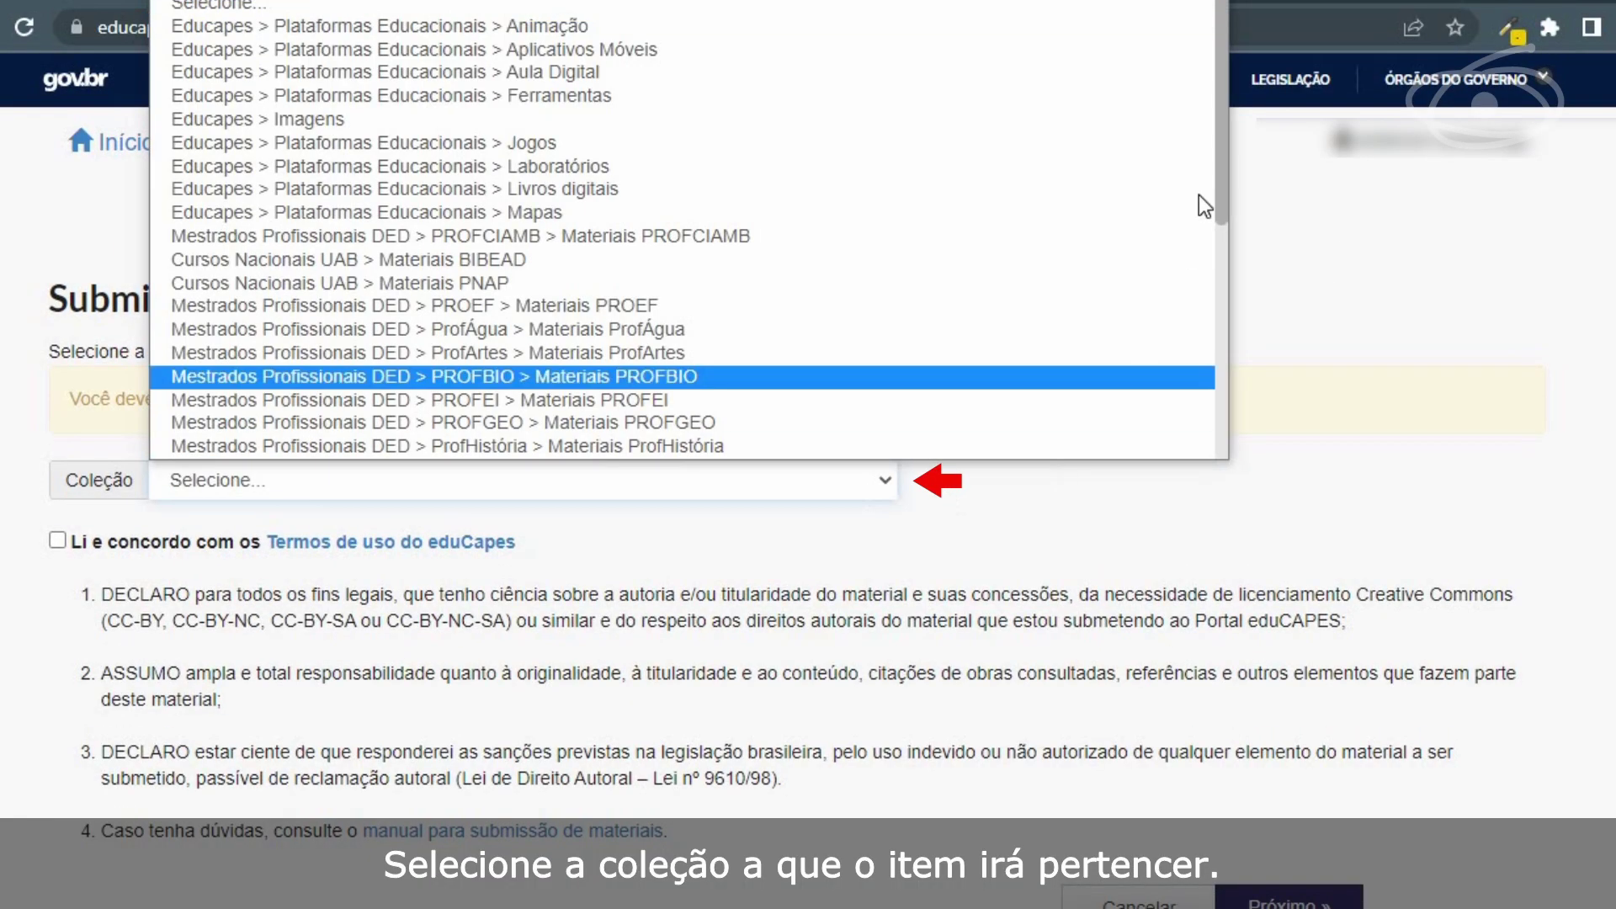
drag(1224, 58, 1082, 443)
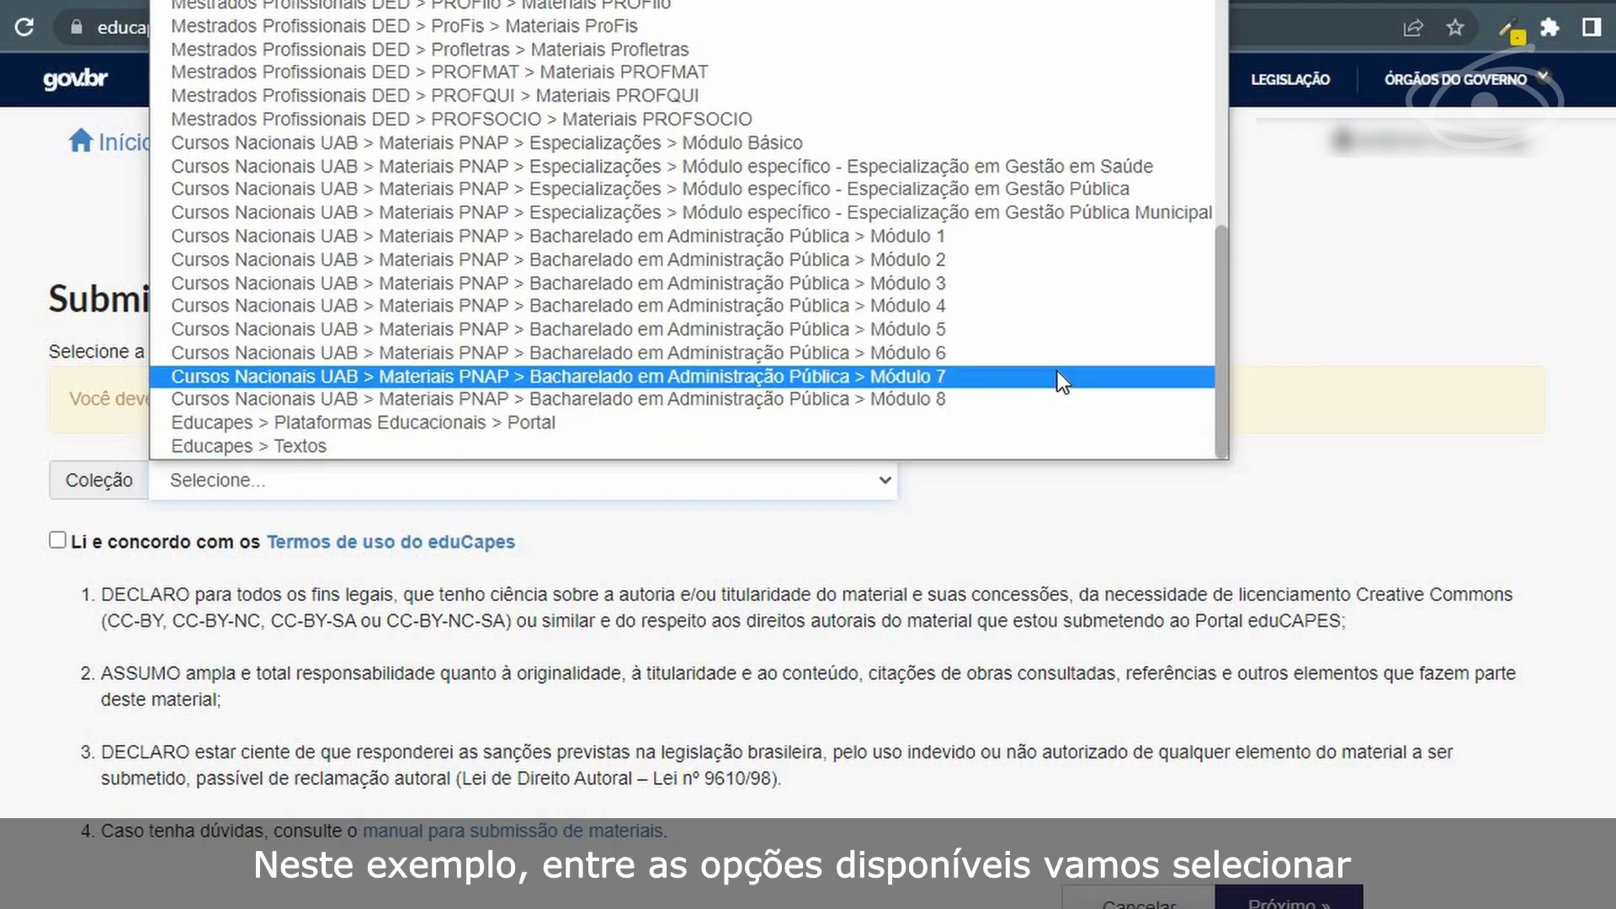
scroll(1057, 371, up, 3)
scroll(973, 335, up, 3)
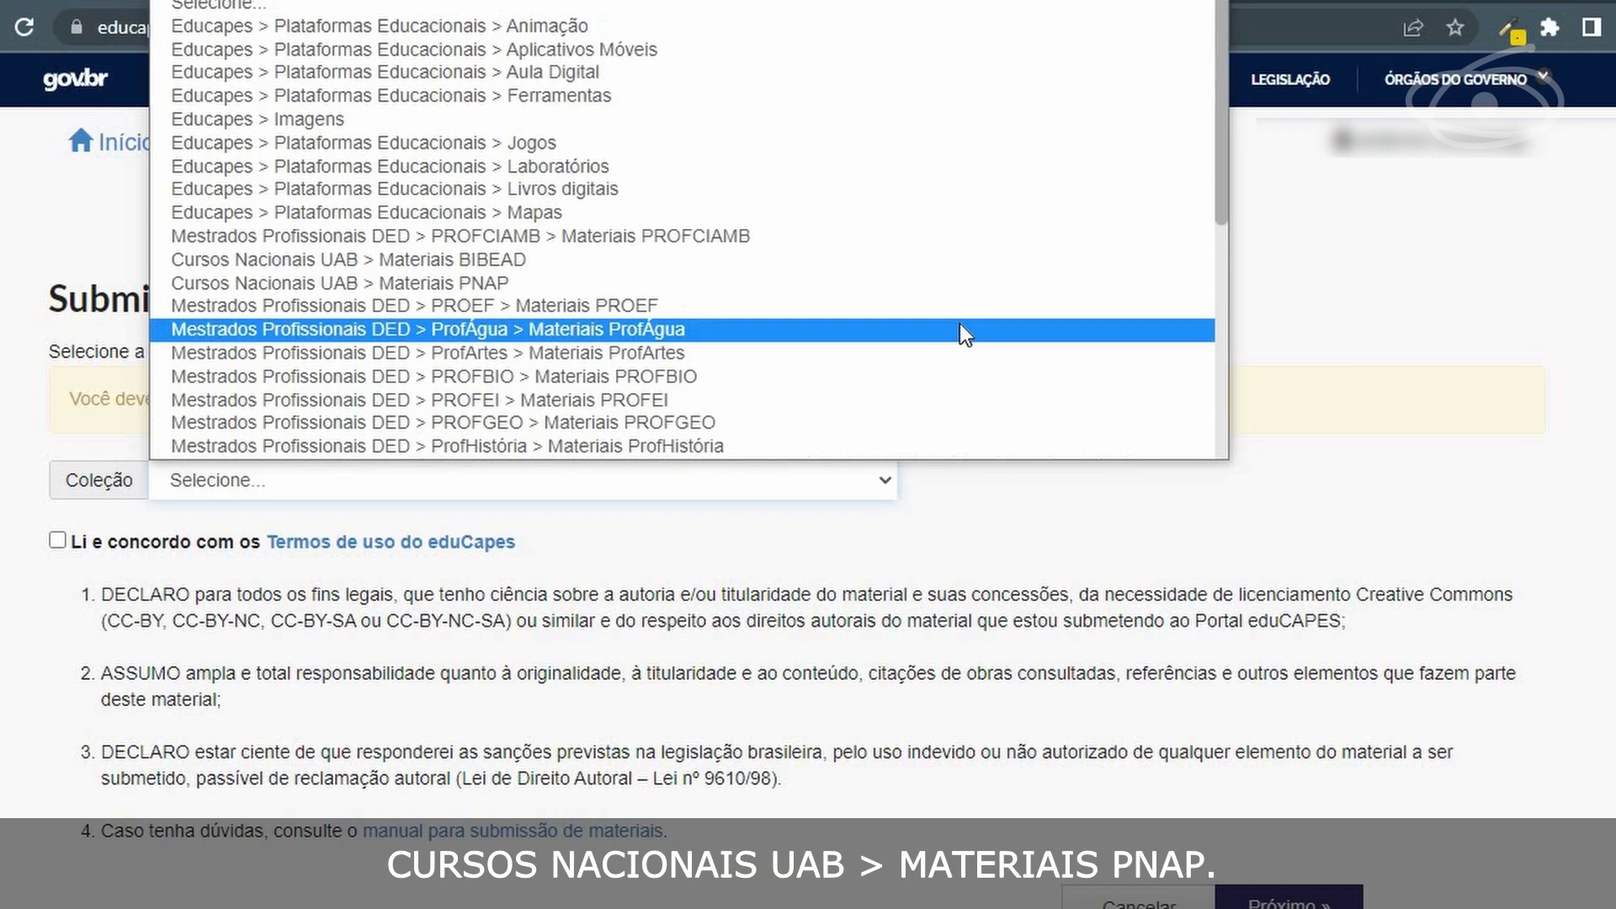
click(716, 286)
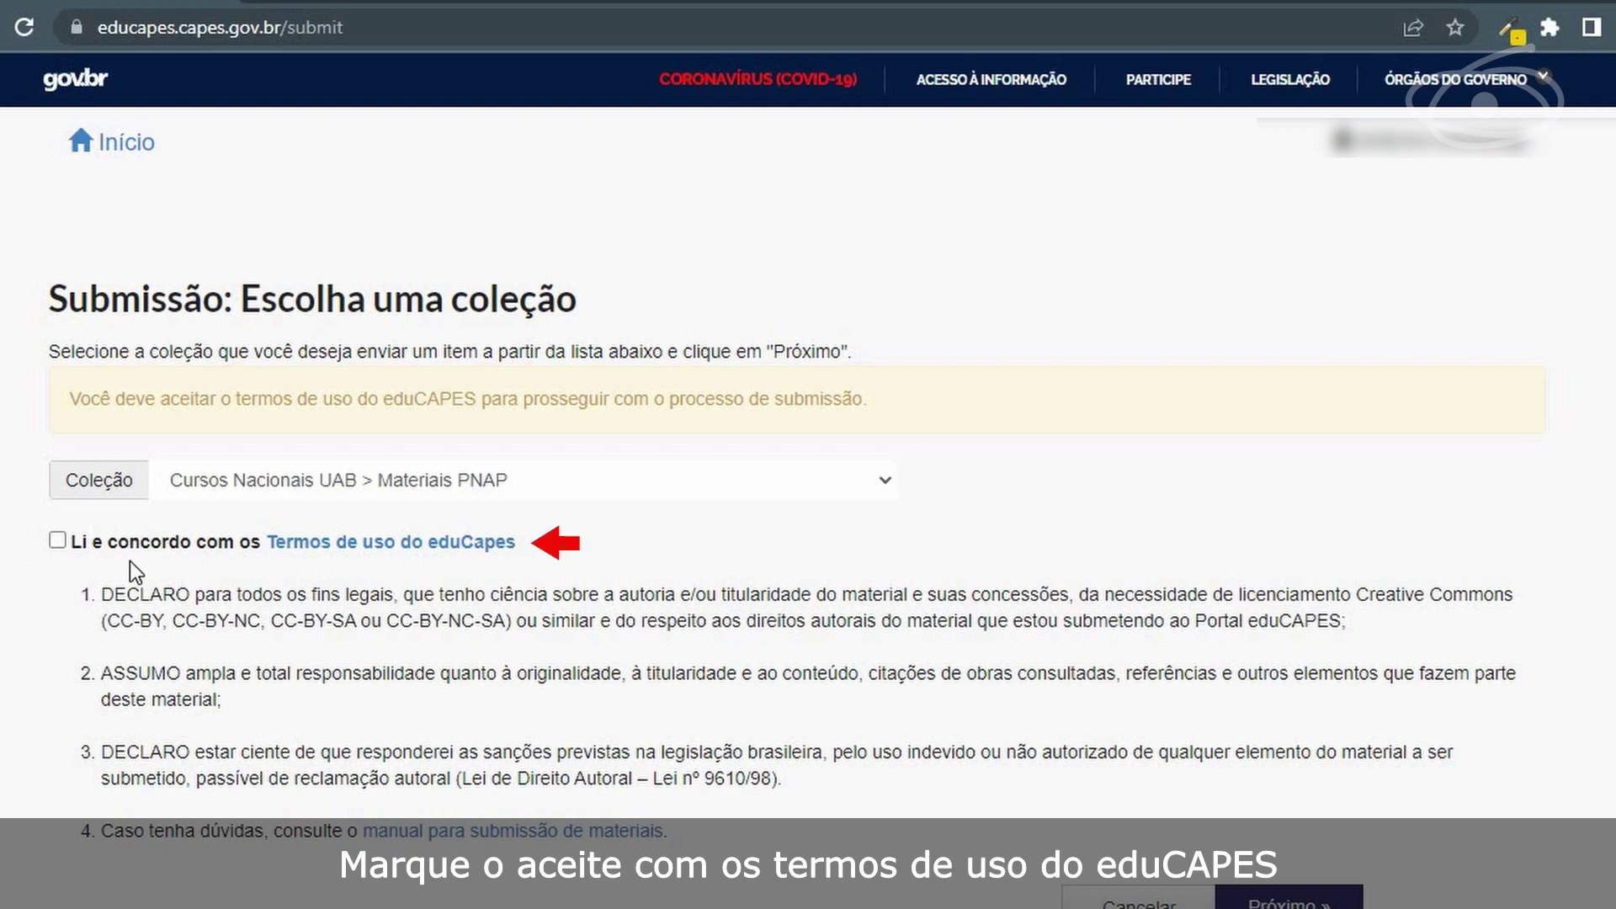
click(57, 540)
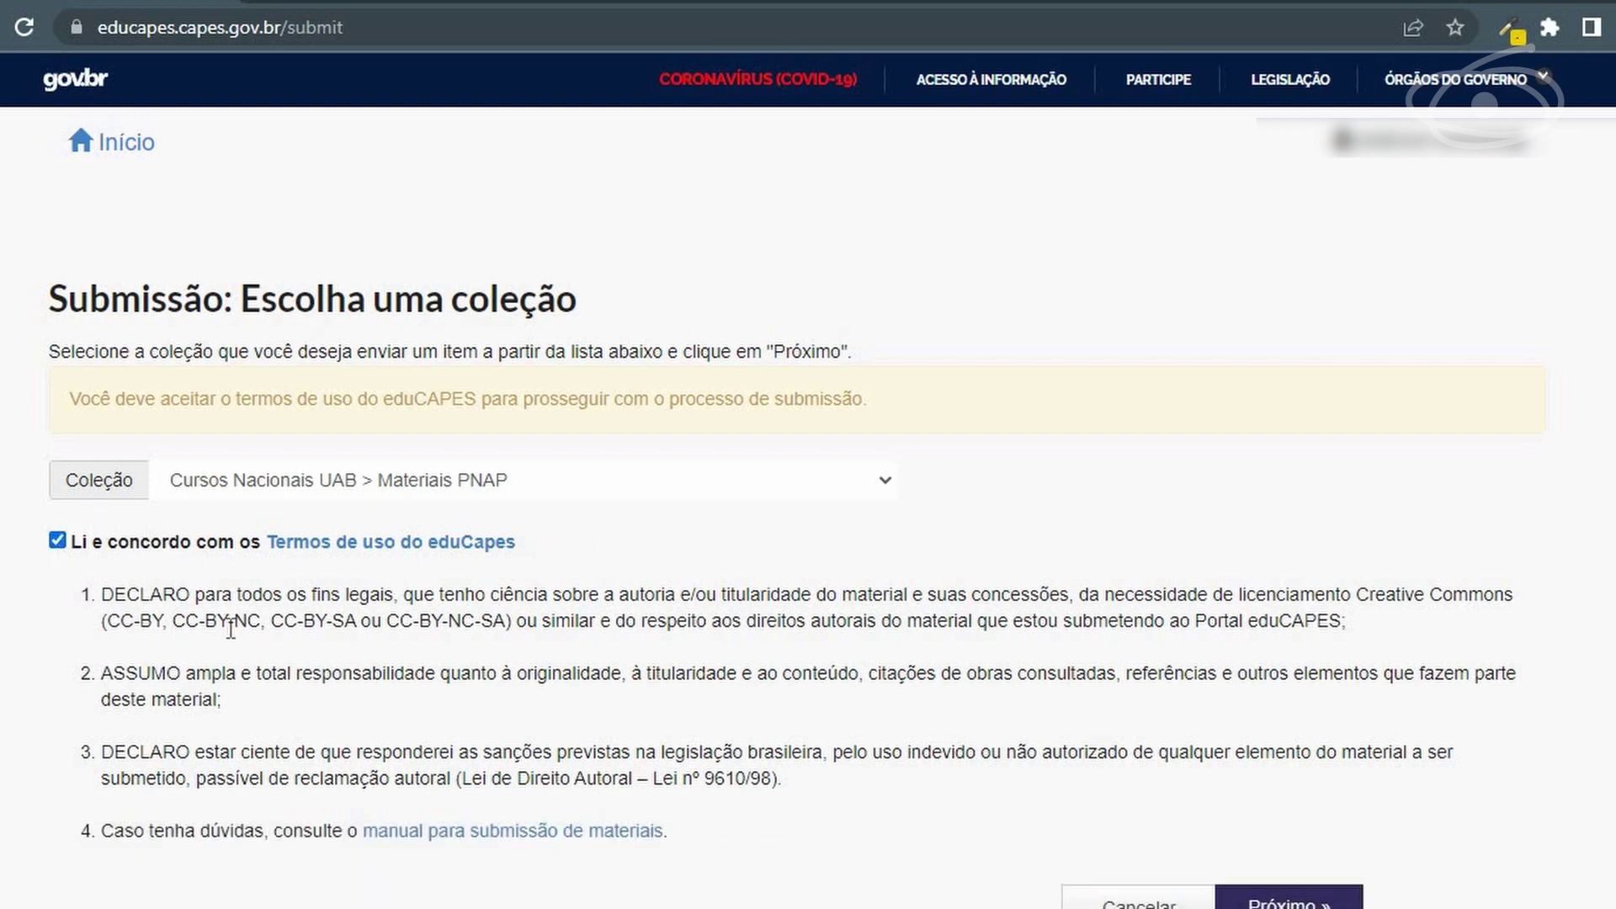
scroll(226, 624, down, 2)
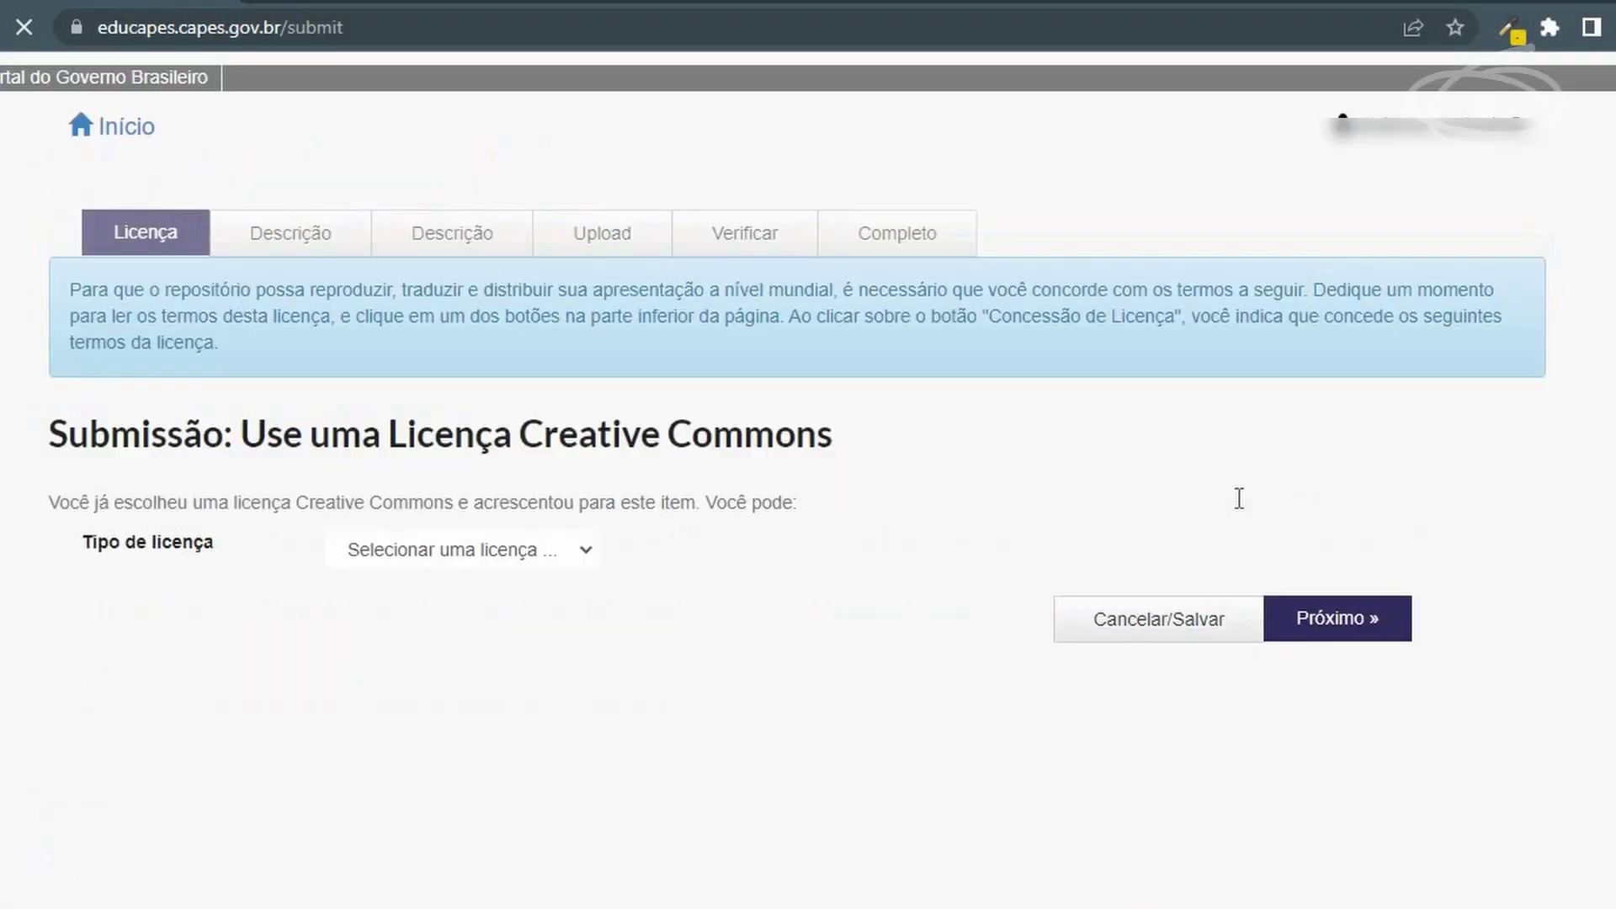
- Set the submission's licence type to Creative Commons
scroll(641, 522, down, 2)
click(554, 463)
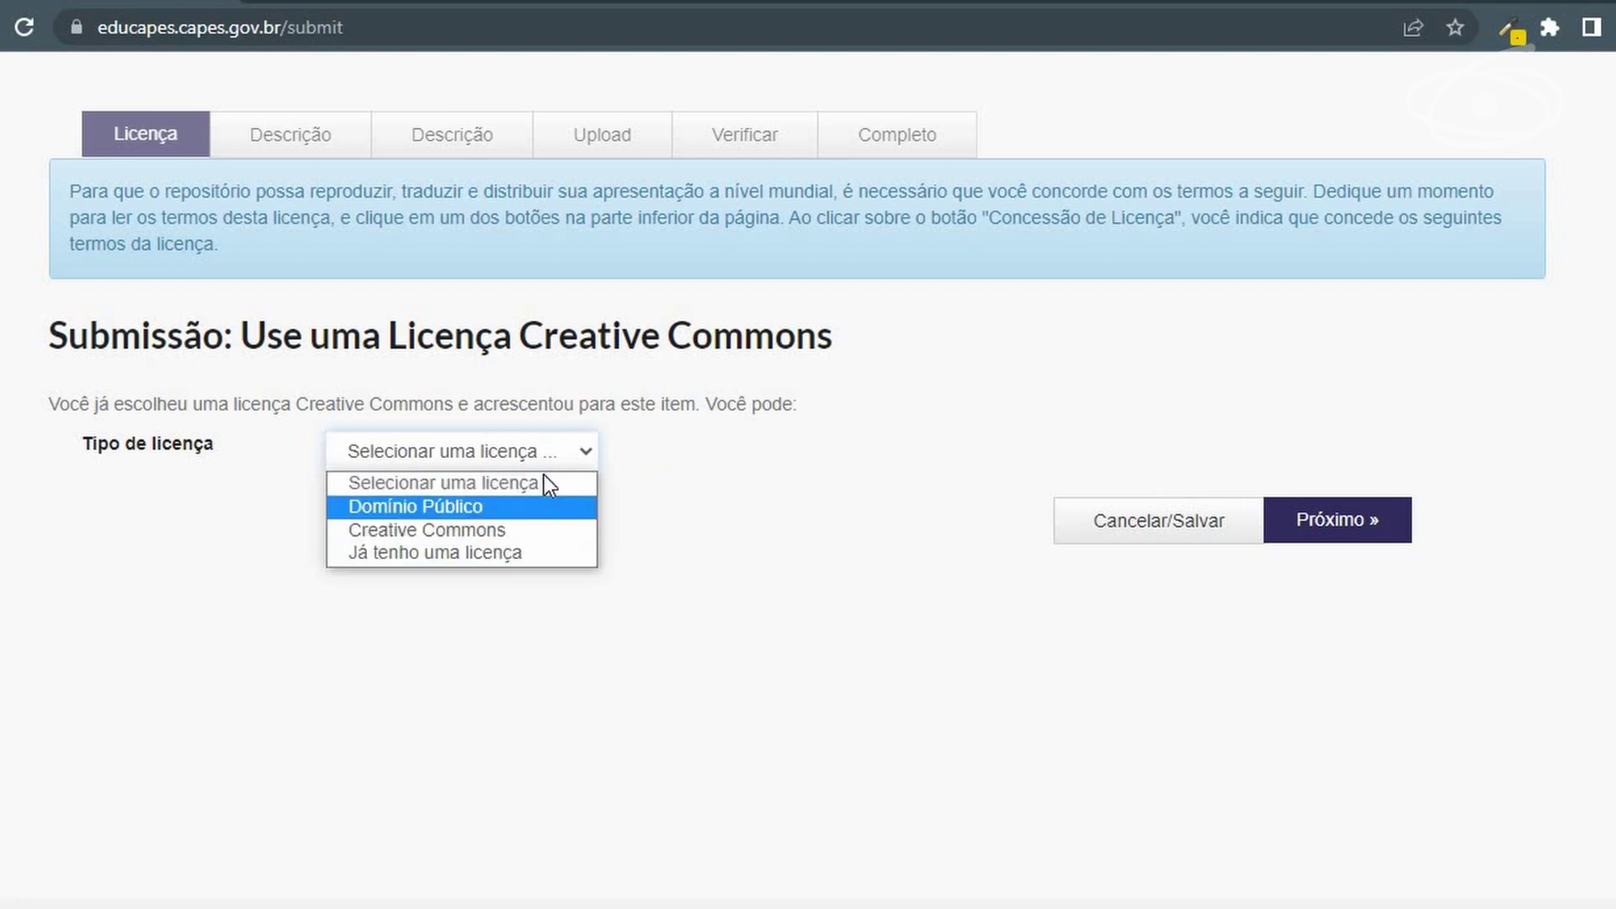
click(520, 532)
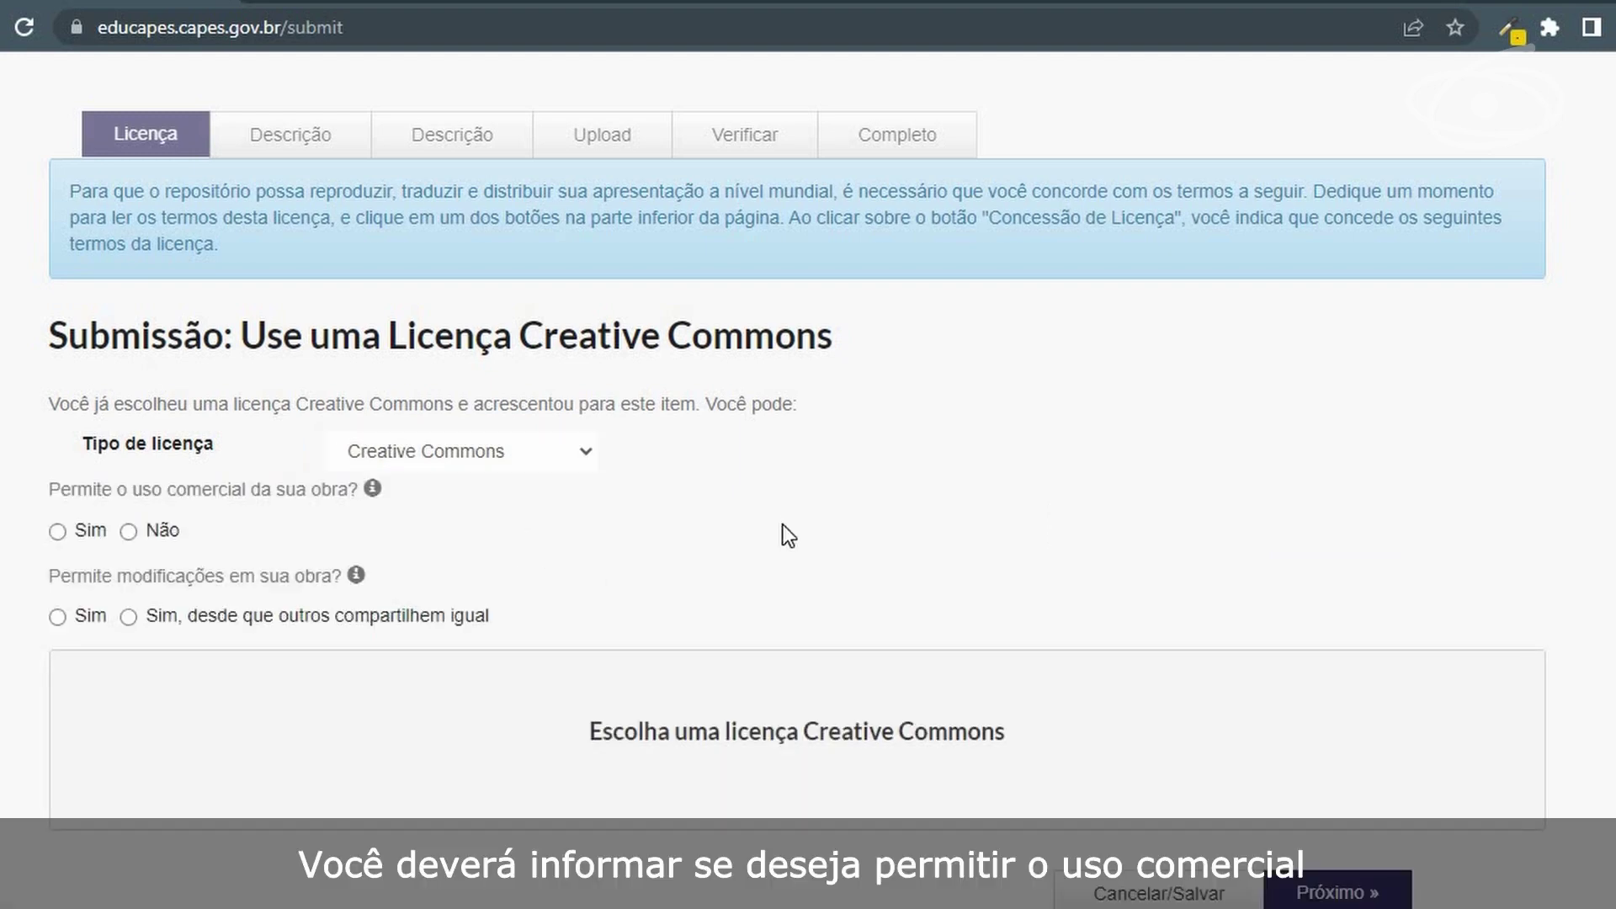
- Allow commercial use of the work and modifications provided others share alike, and continue to the item description
scroll(782, 536, down, 2)
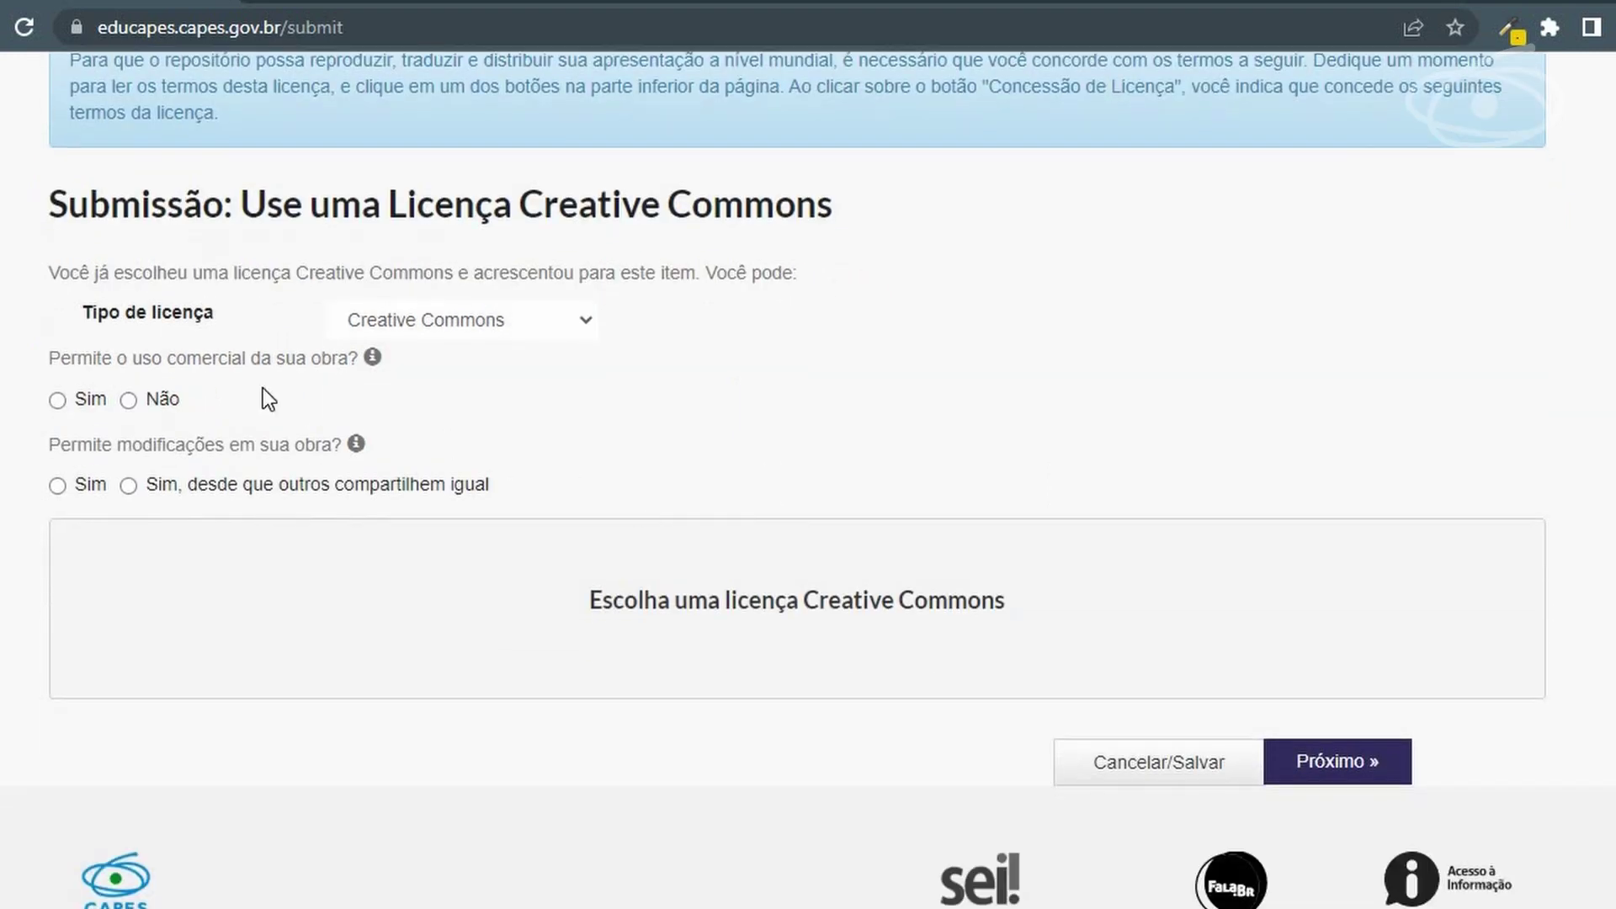
drag(60, 358, 352, 368)
click(488, 387)
drag(49, 444, 354, 446)
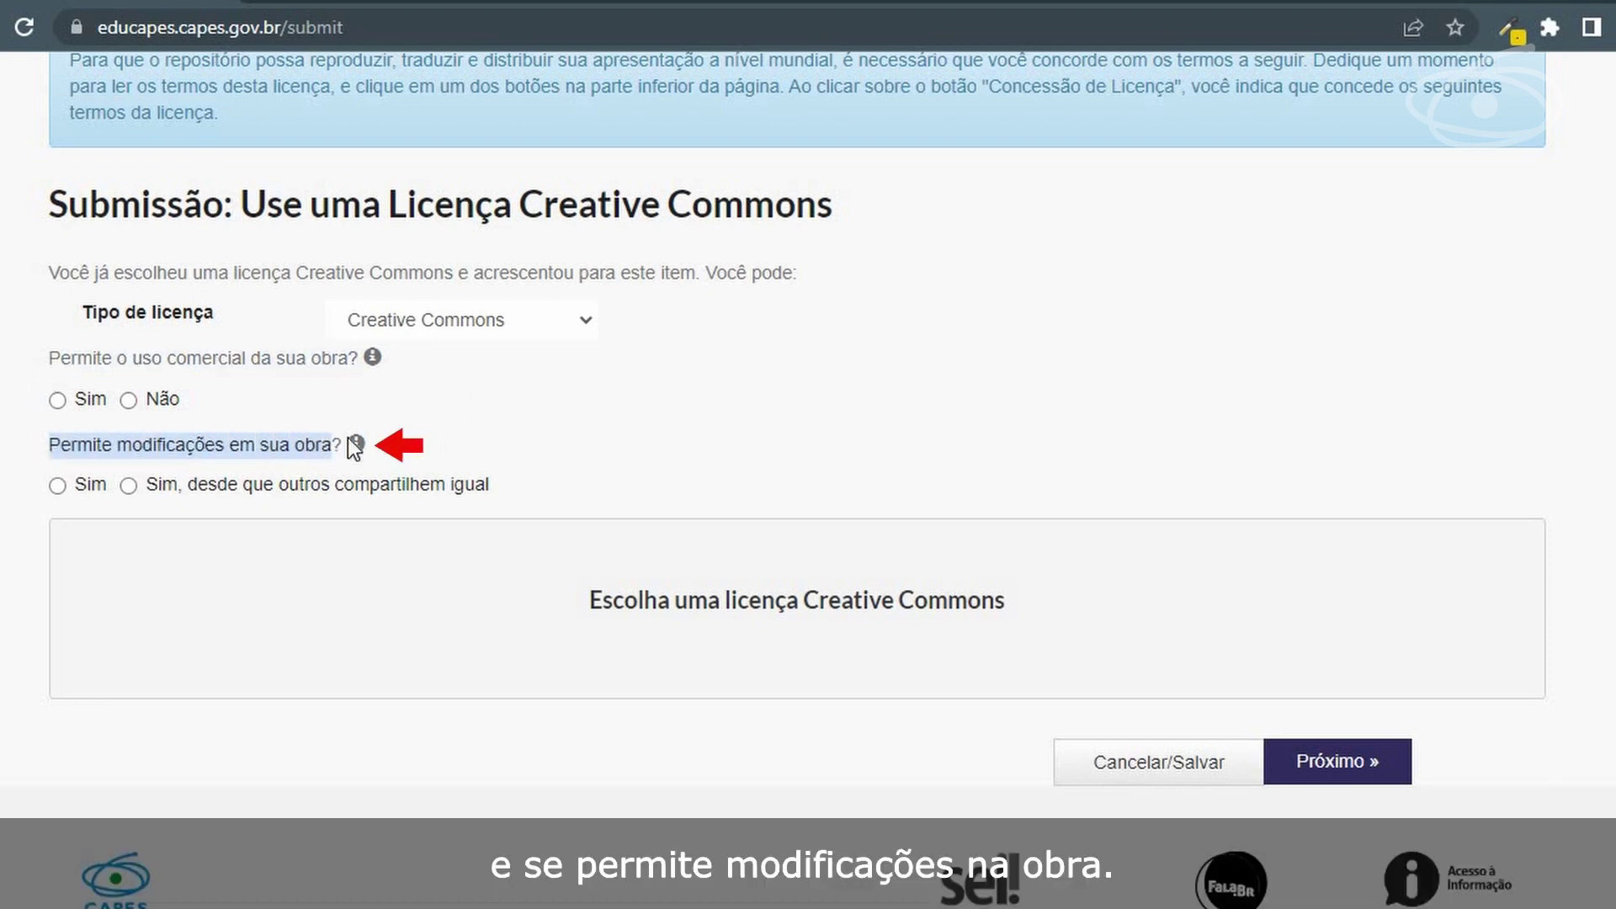
click(616, 412)
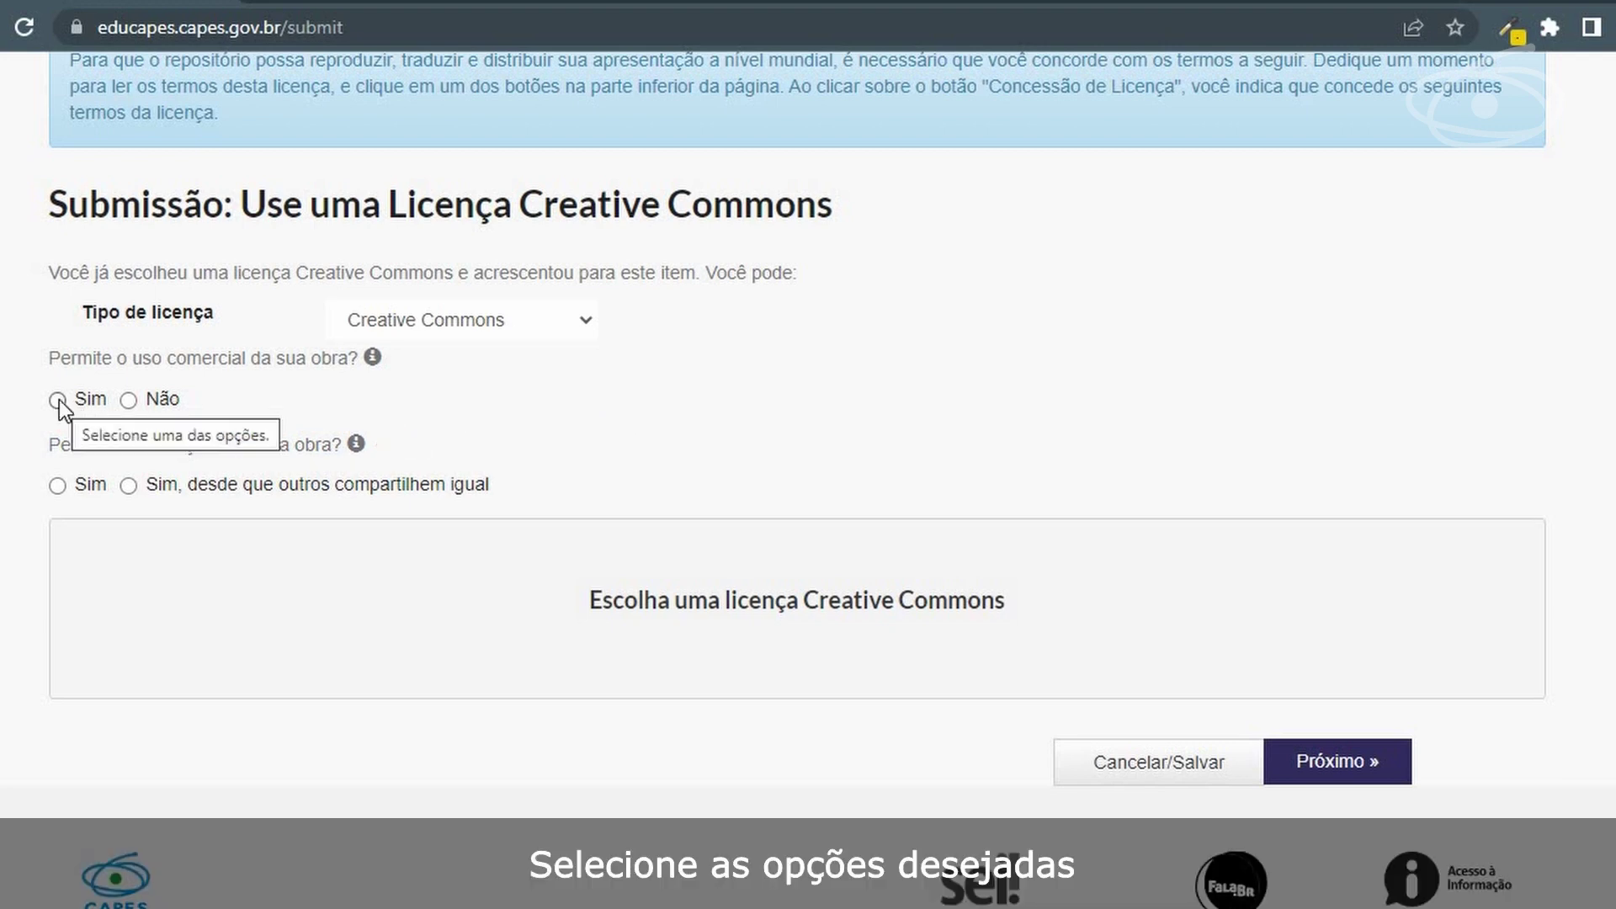
click(57, 401)
click(128, 485)
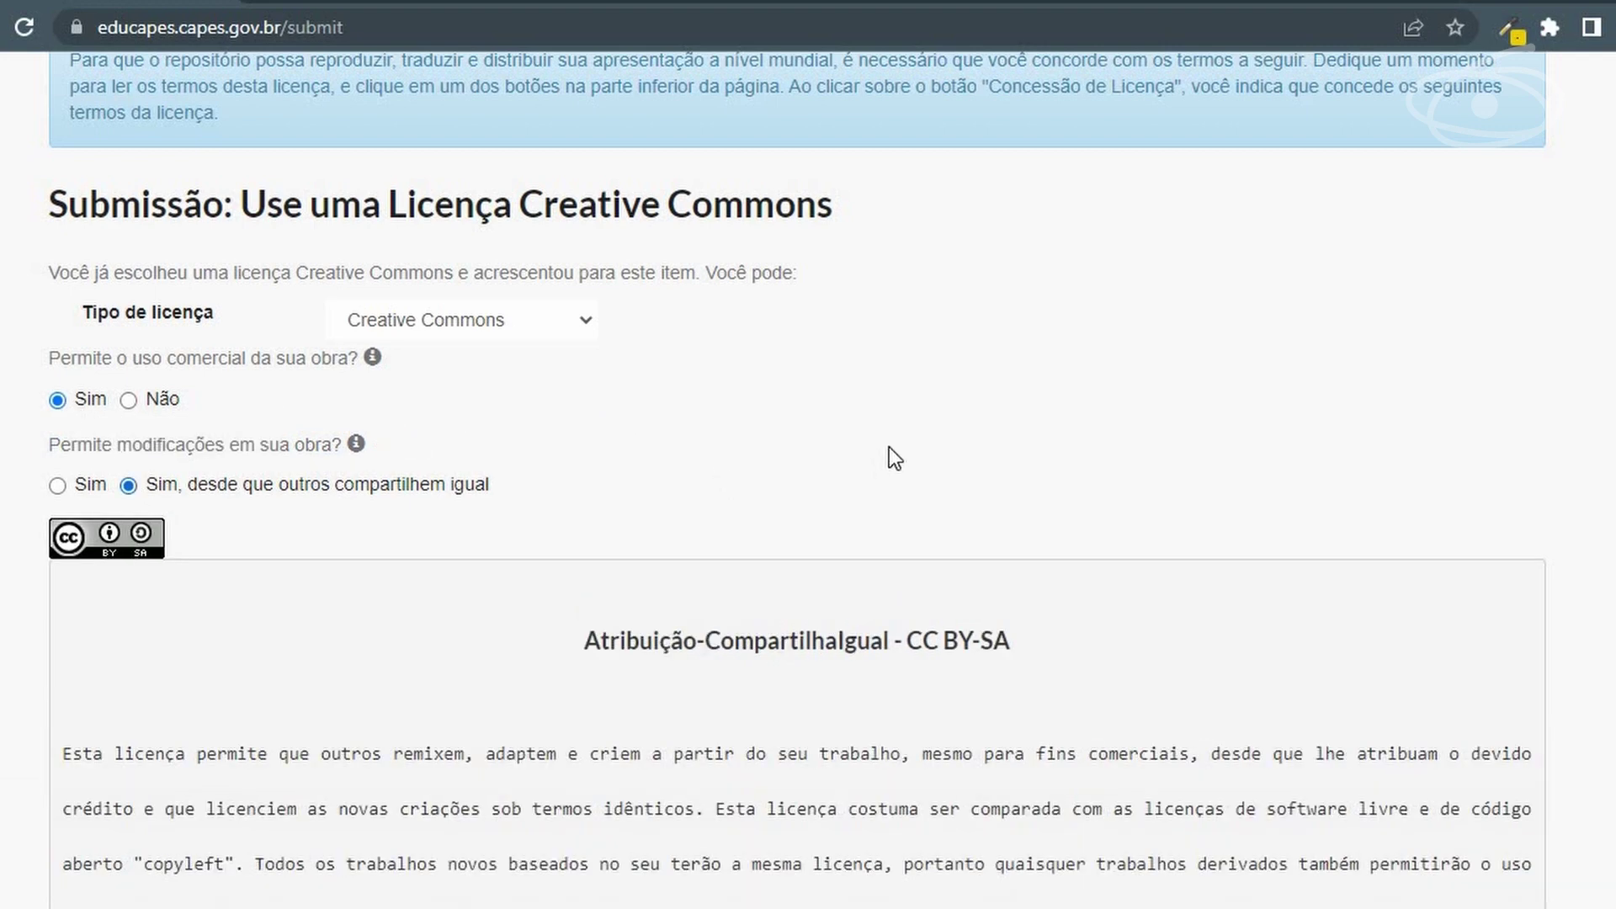
scroll(888, 447, down, 2)
scroll(941, 370, down, 3)
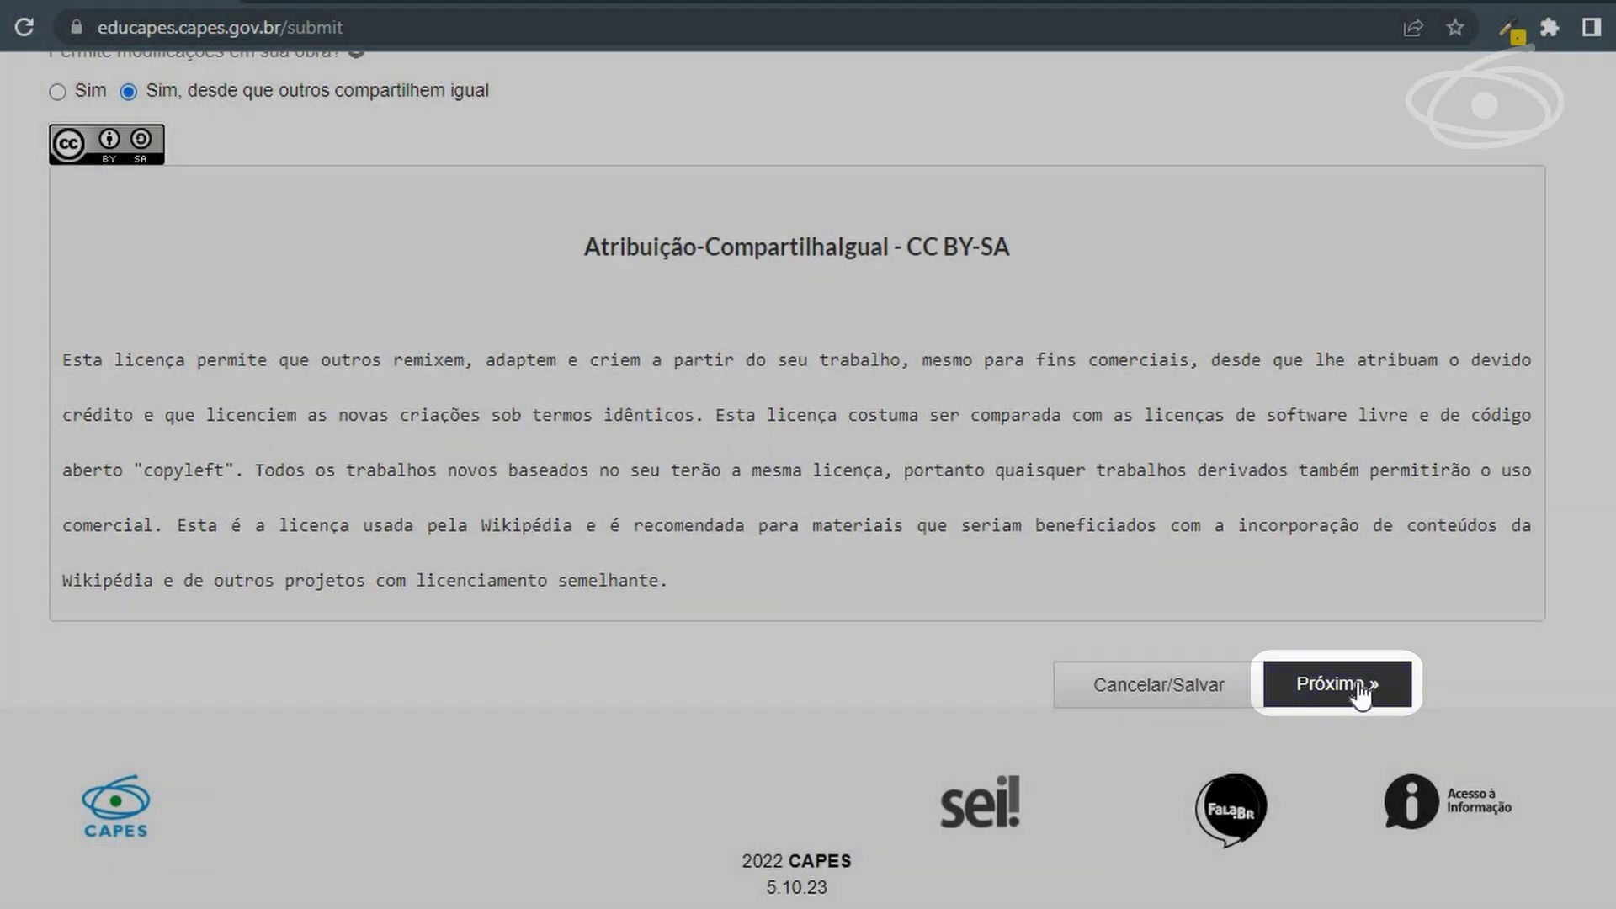
click(1363, 694)
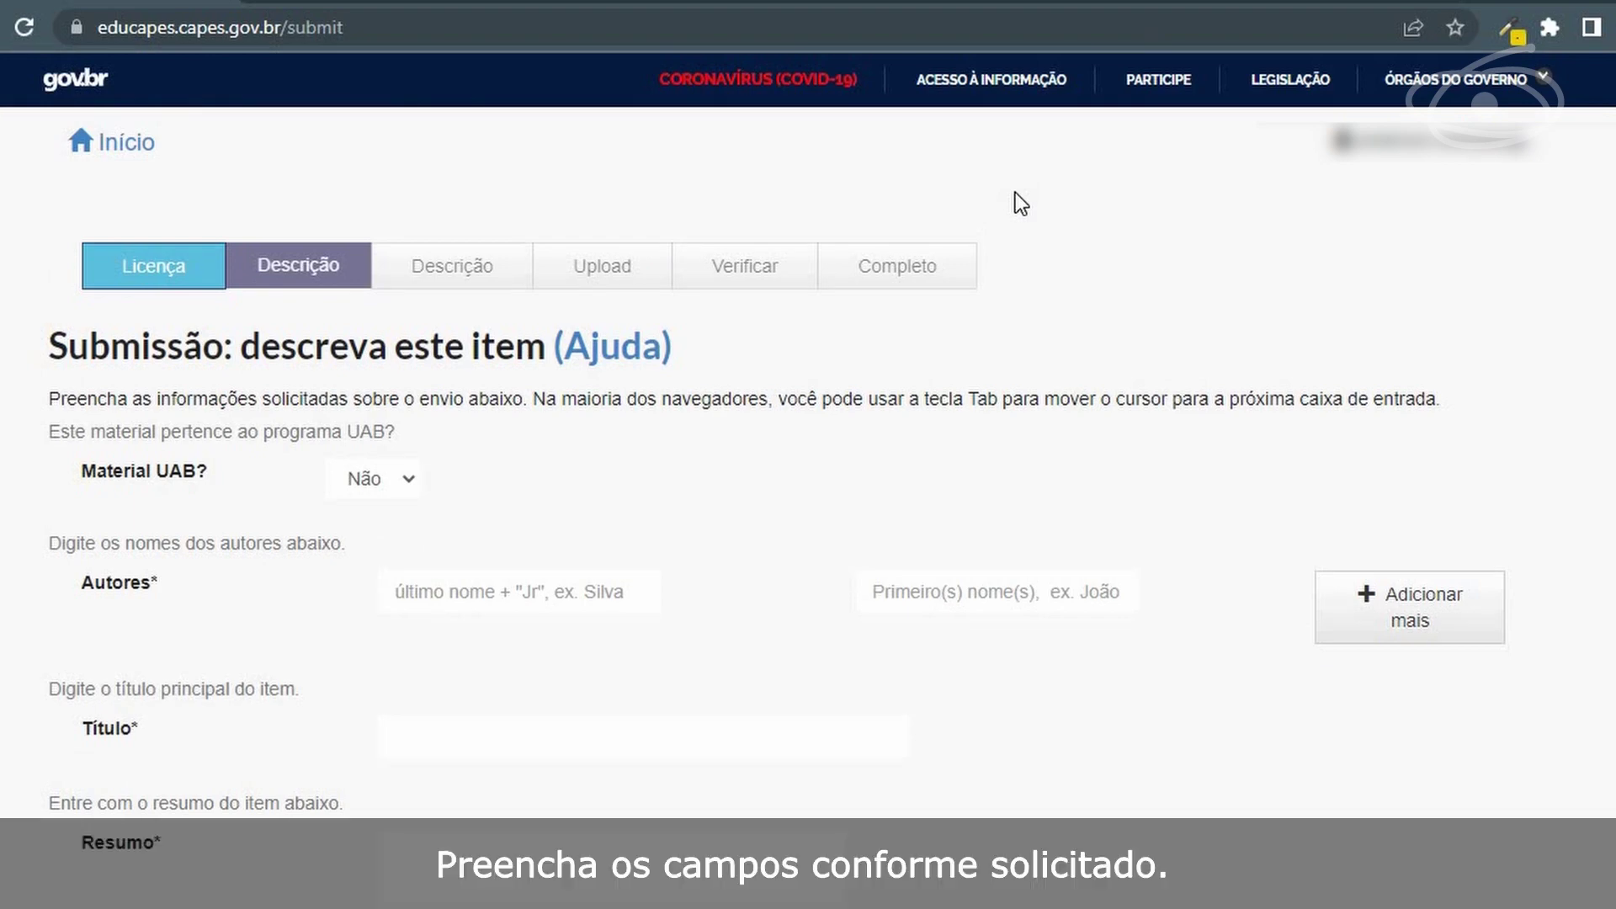
- Mark the item as UAB material and enter the last and first names of its two authors
scroll(1114, 249, down, 3)
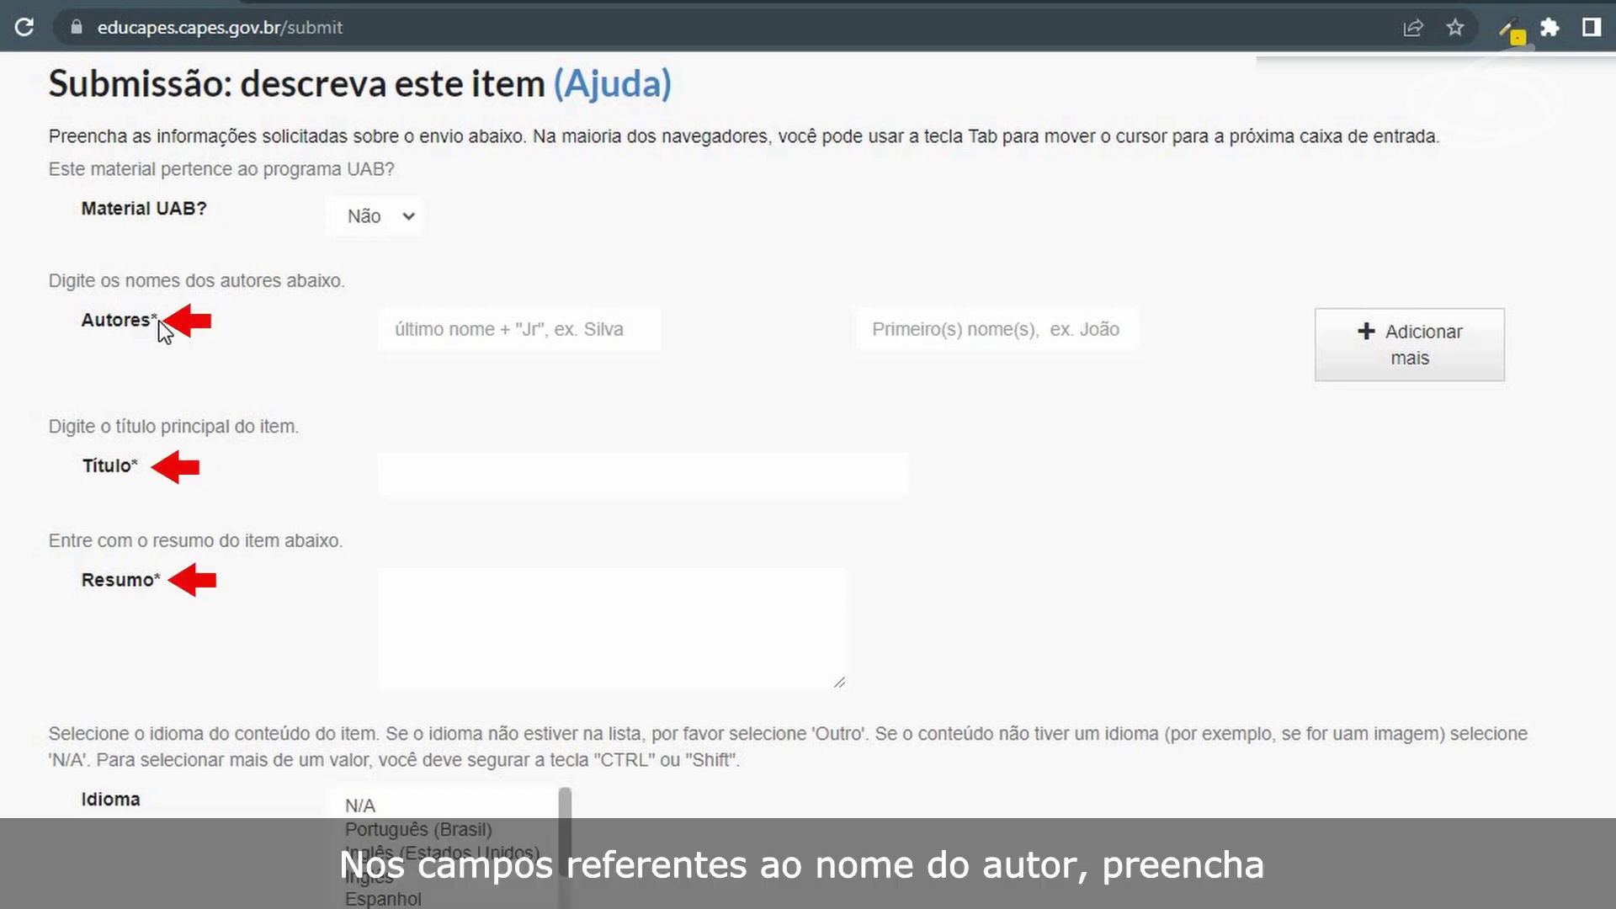
drag(150, 462, 131, 463)
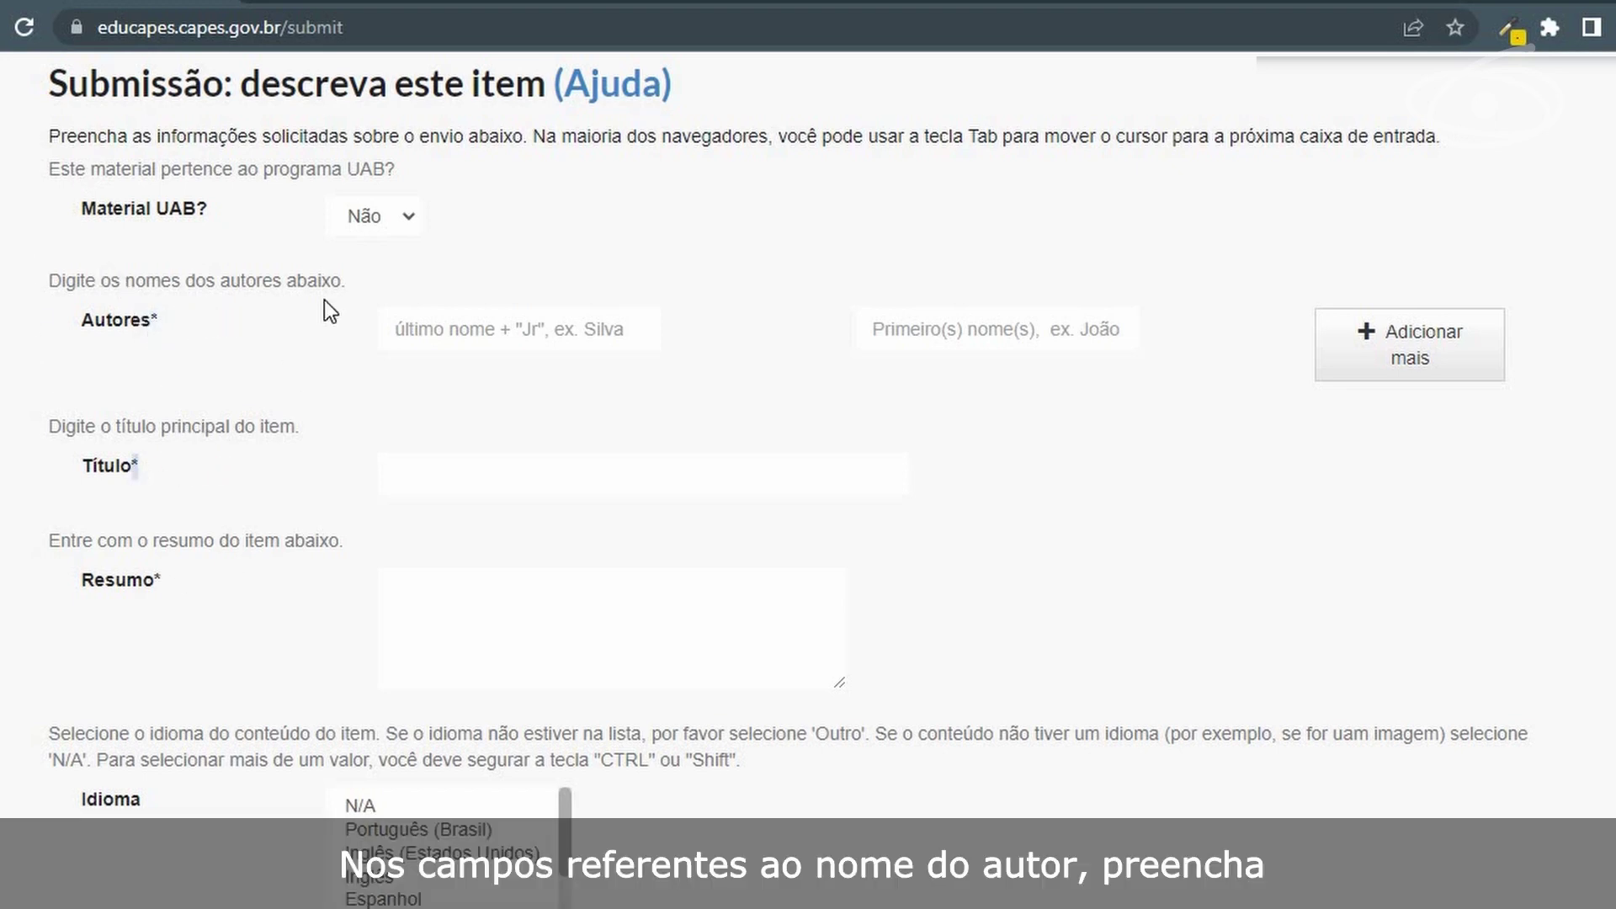
scroll(335, 313, up, 2)
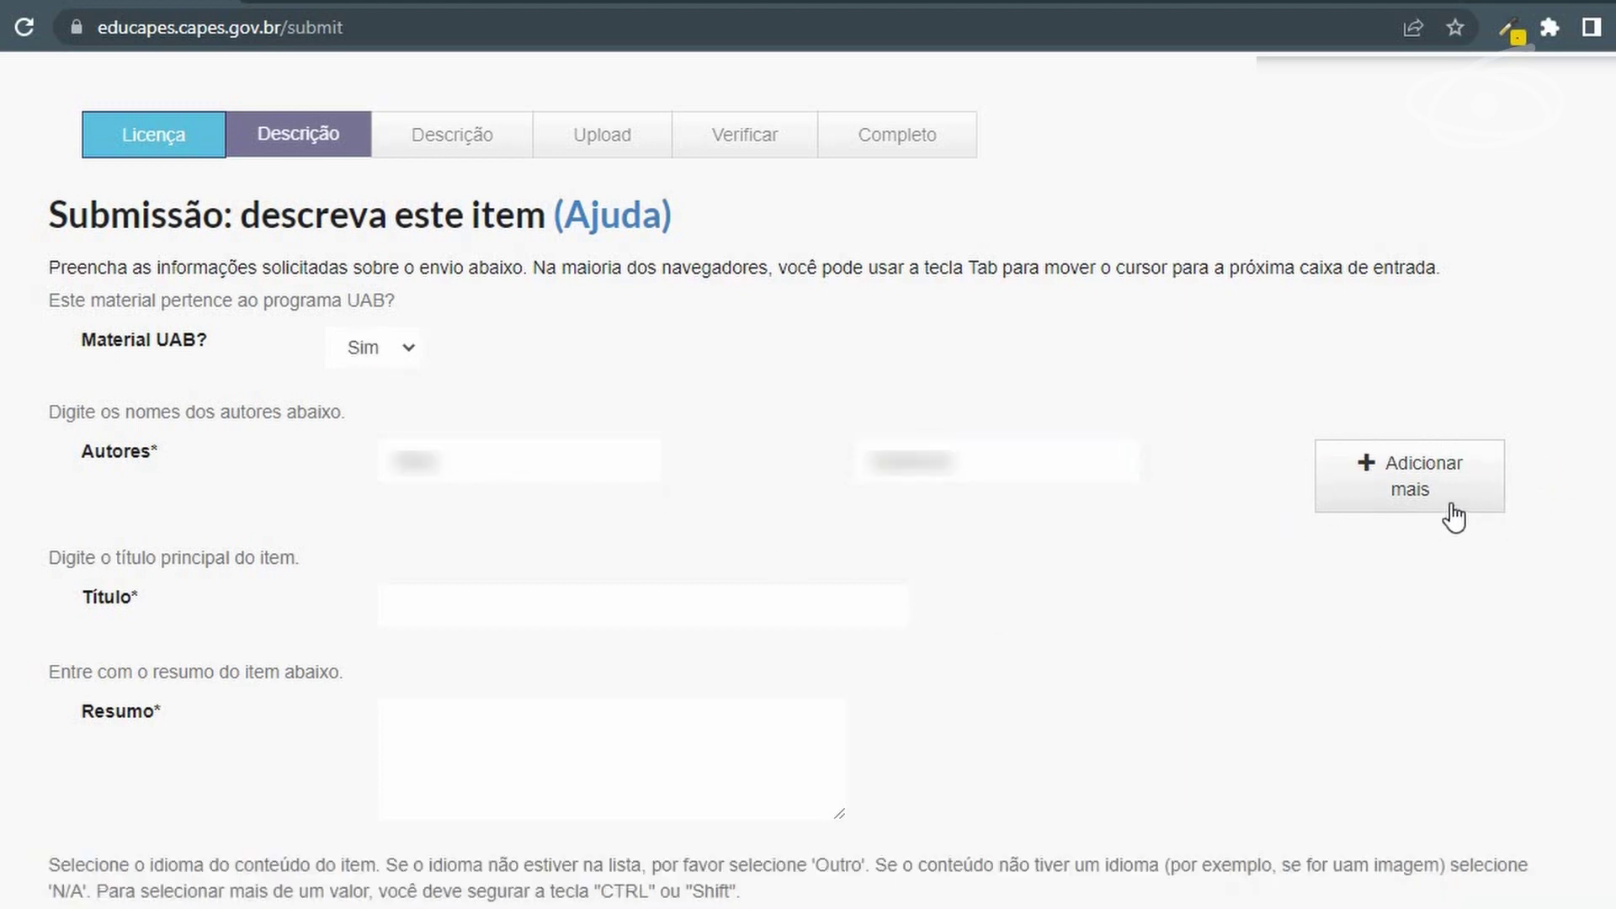
click(1454, 515)
- Enter the title "O que é o eduCAPES" and the summary "Neste material explicamos brevemente como funciona o portal eduCAPES"
click(540, 573)
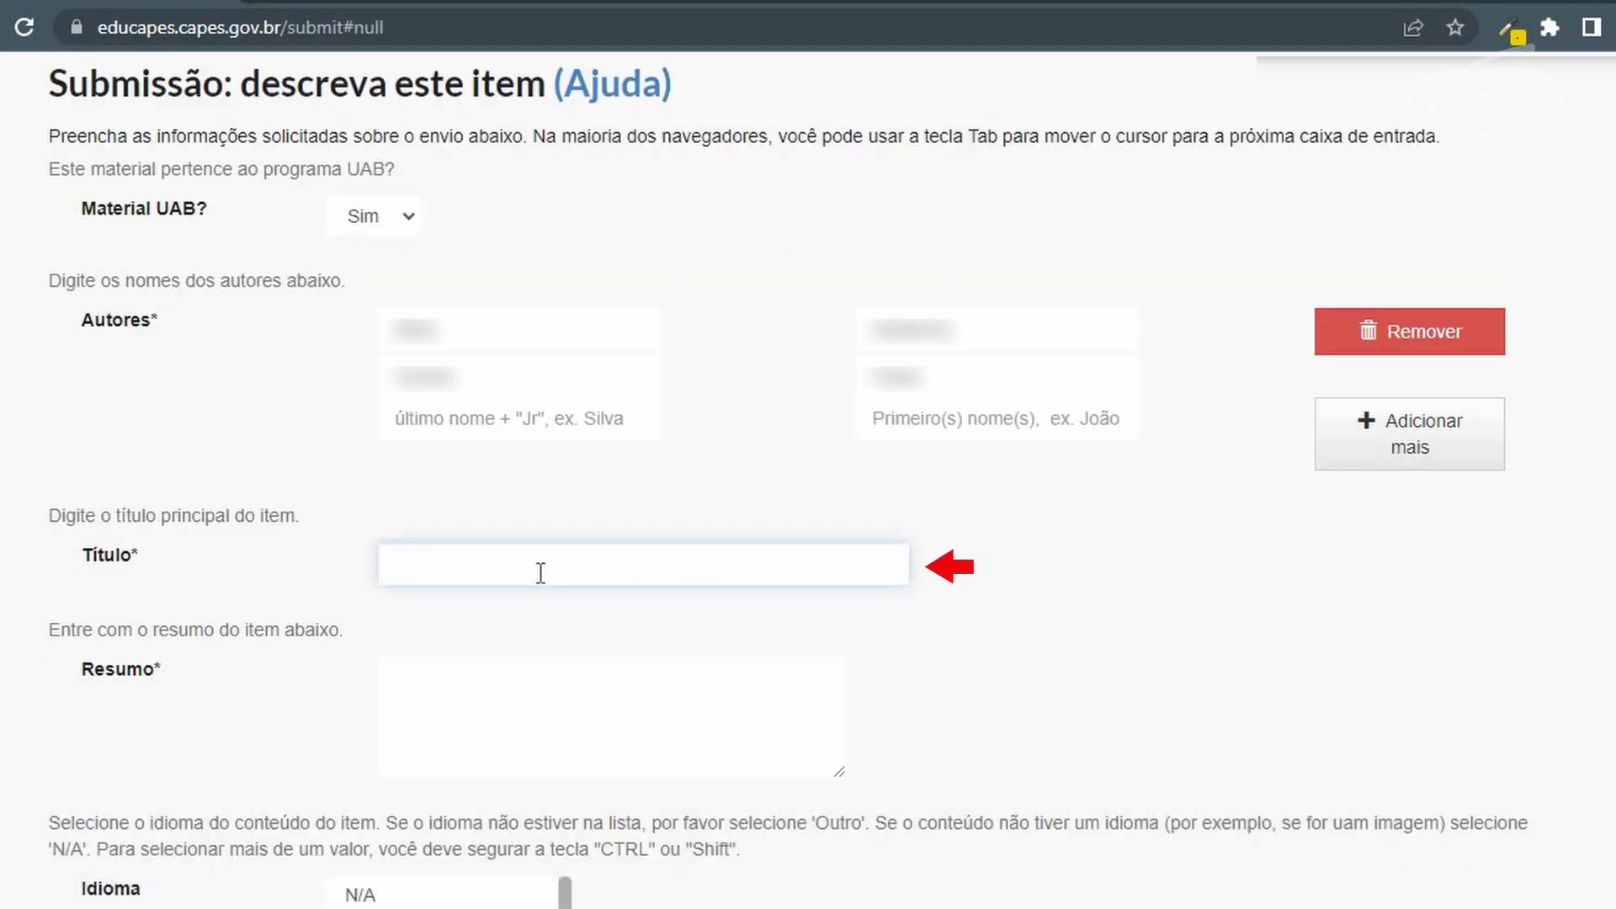
text(O que é o eduCAPES)
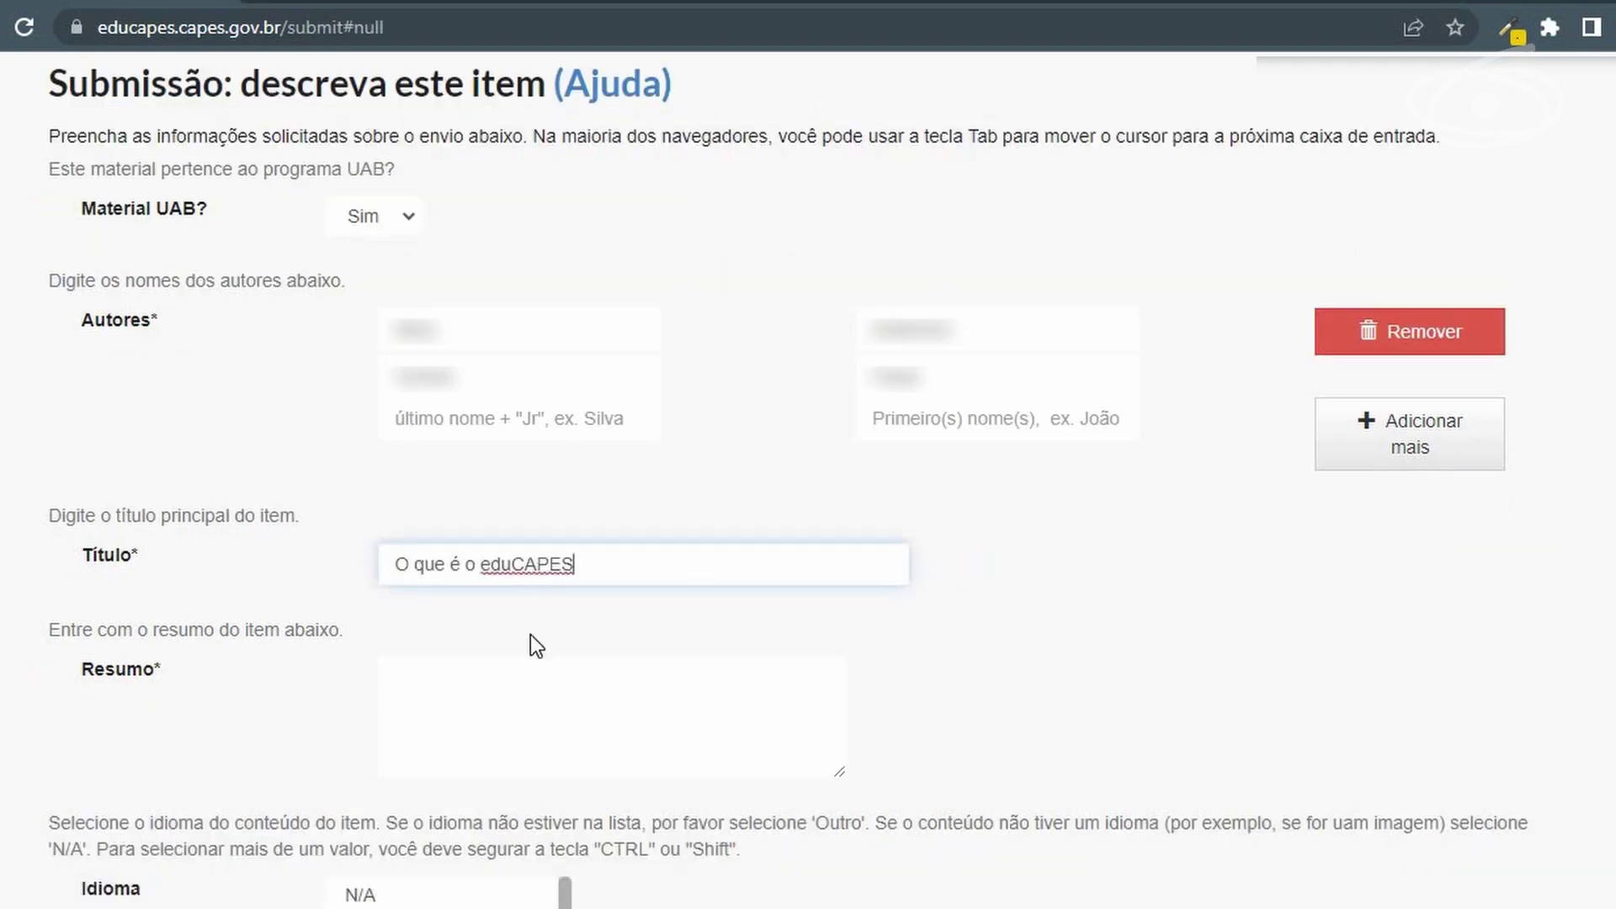
click(436, 670)
text(Neste material )
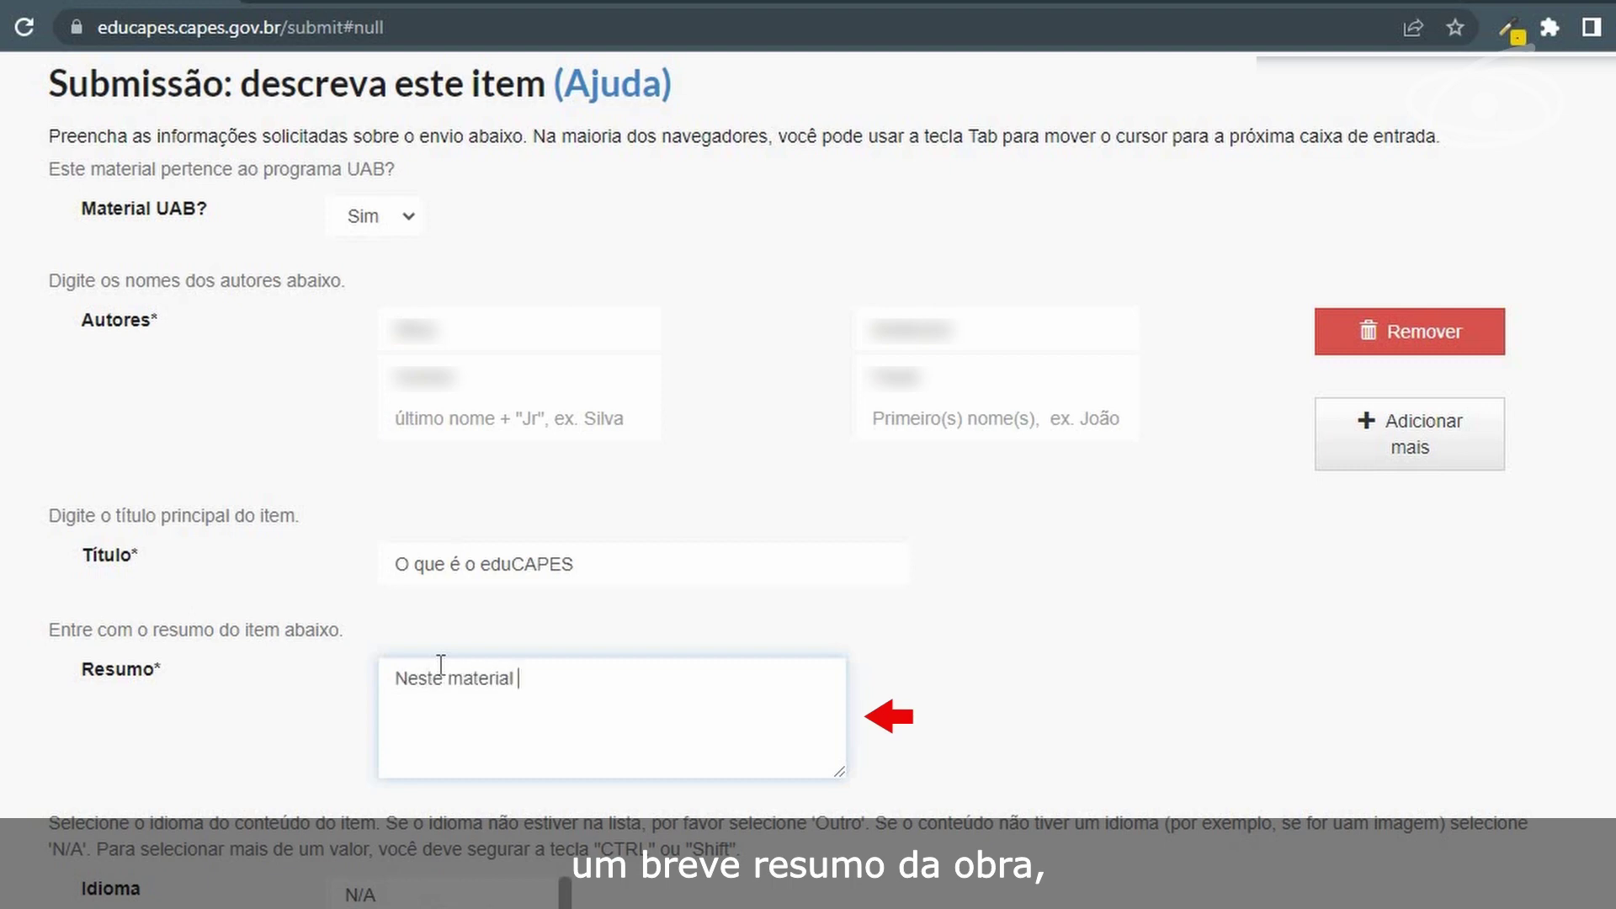
text(explicamos brevemente como funciona o portal eduCAPES)
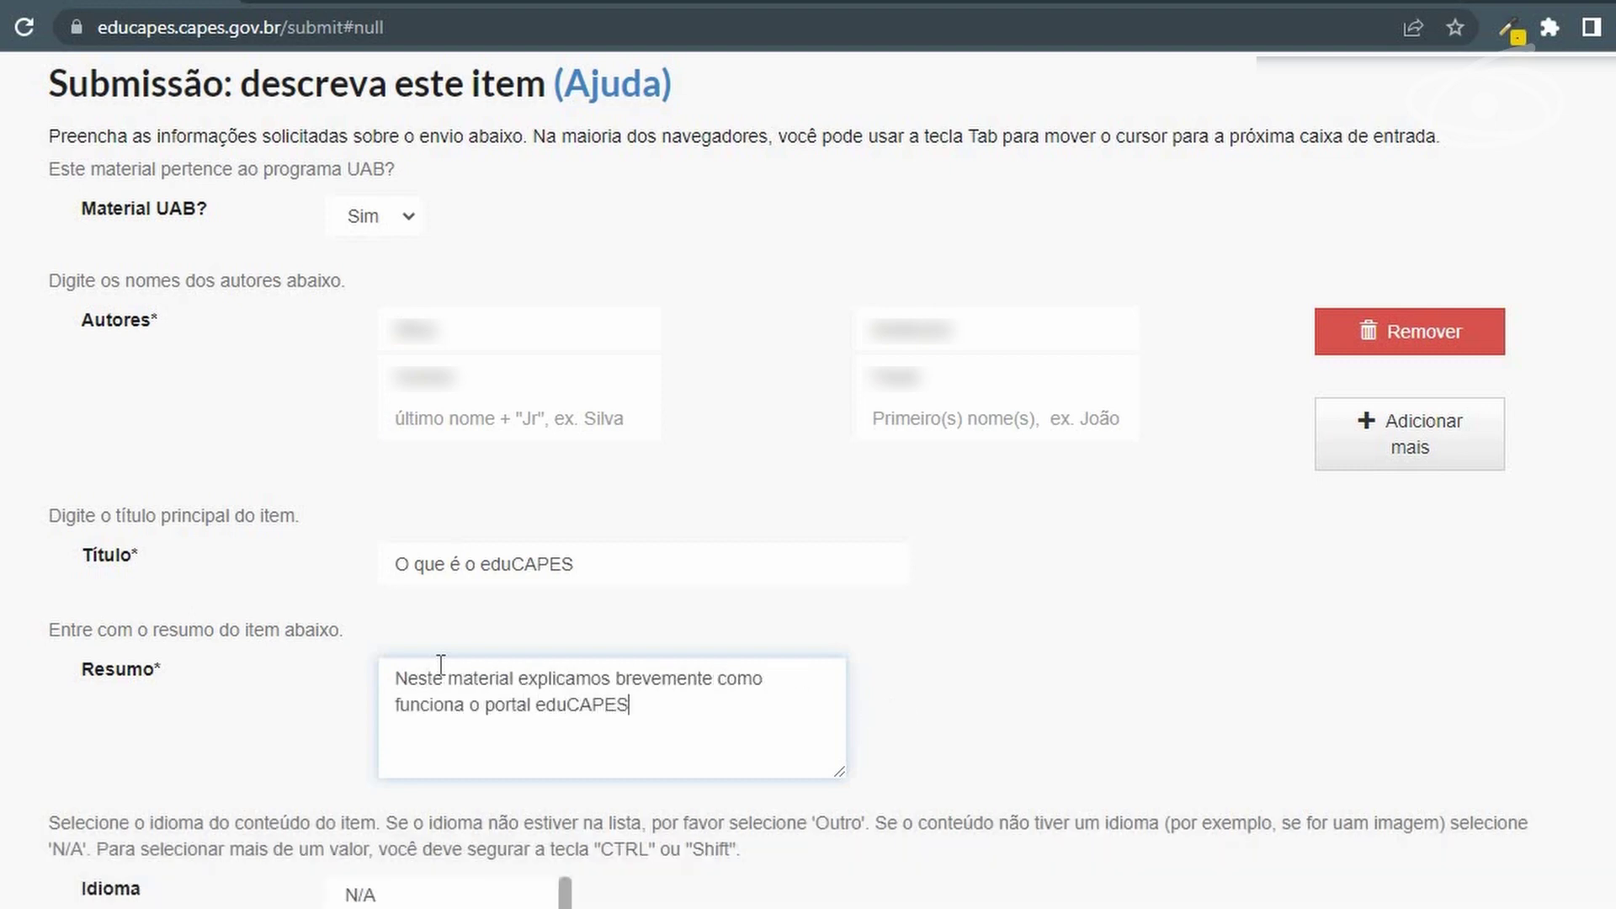
- Set the item's language to Português (Brasil) and its content type to Texto
scroll(1014, 659, down, 6)
click(563, 397)
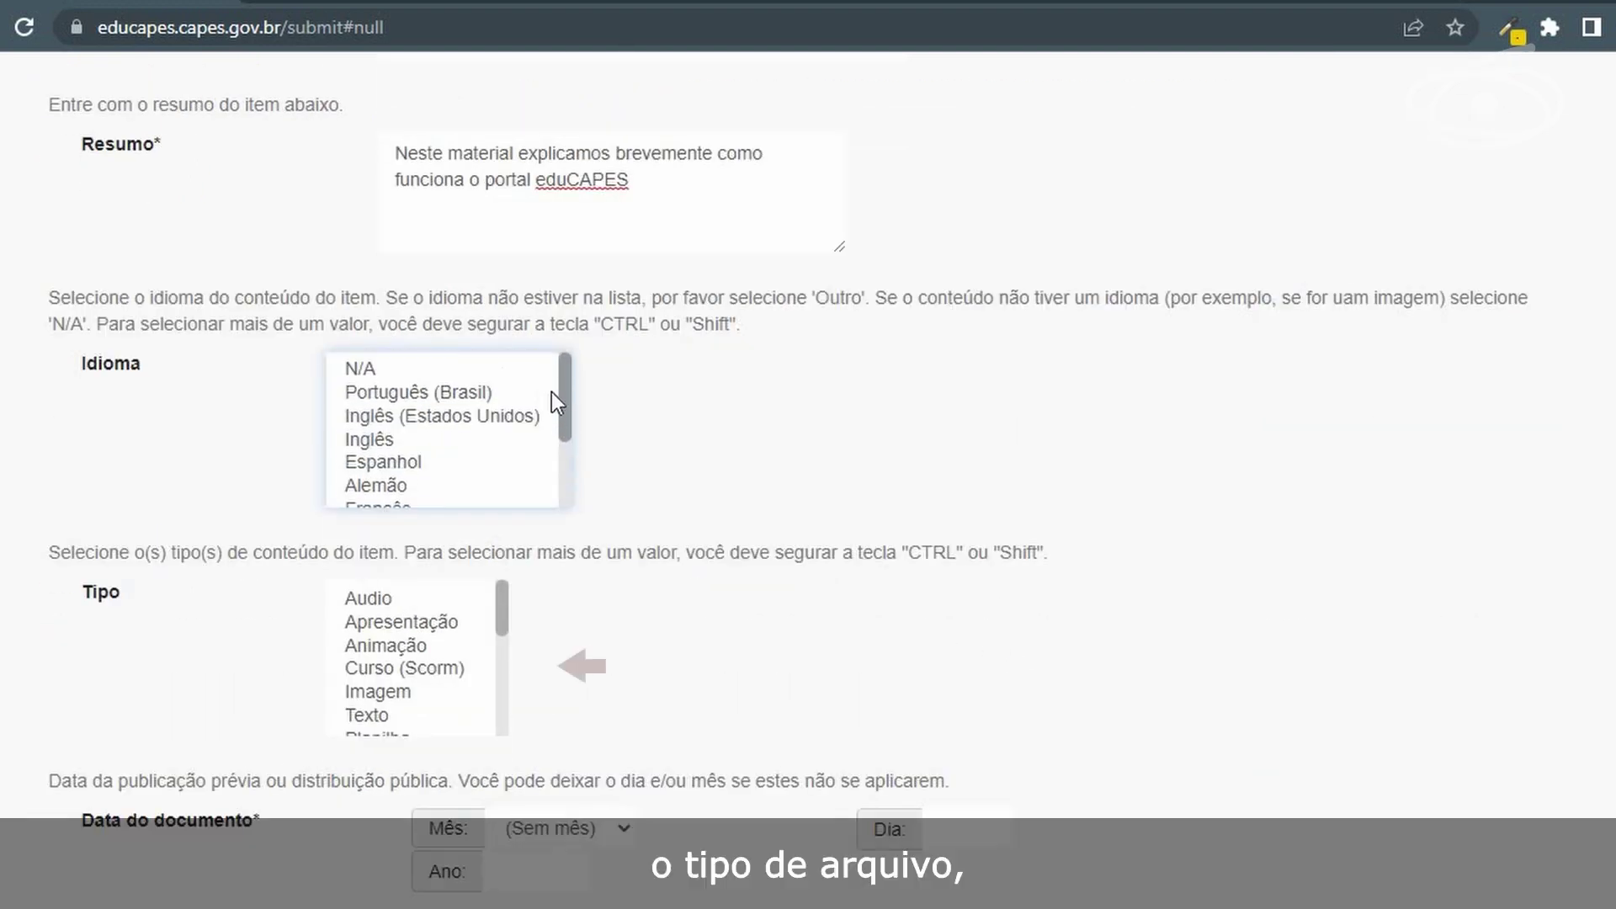
click(478, 392)
scroll(504, 633, down, 3)
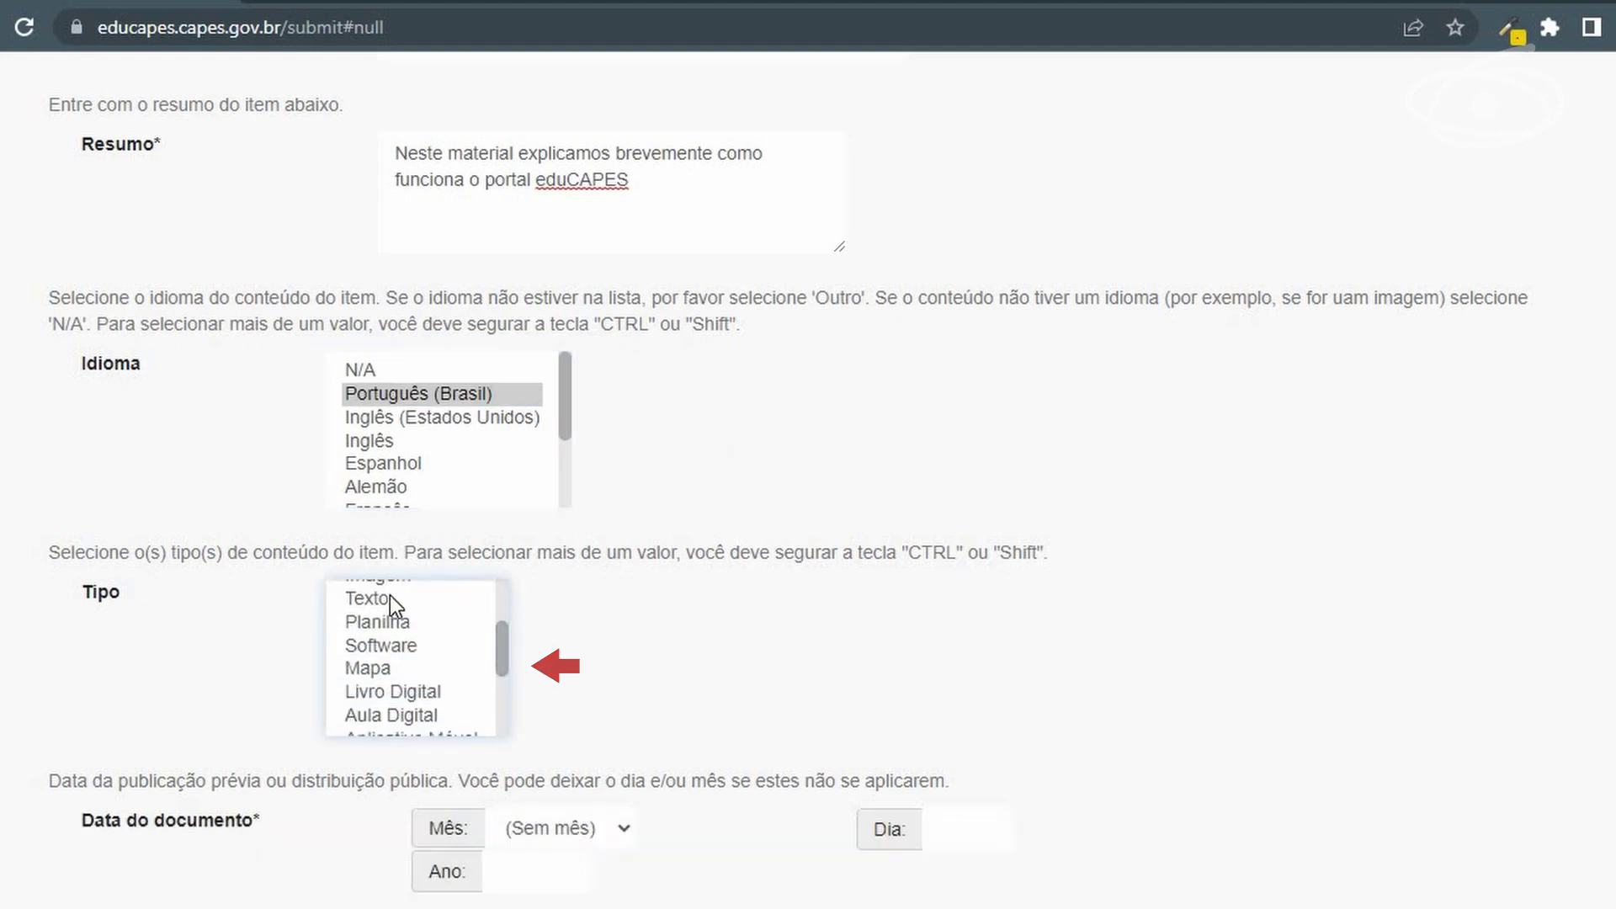
click(391, 602)
click(693, 644)
- Set the document date to month Agosto, year 2022 and day 18
scroll(631, 606, down, 3)
click(570, 568)
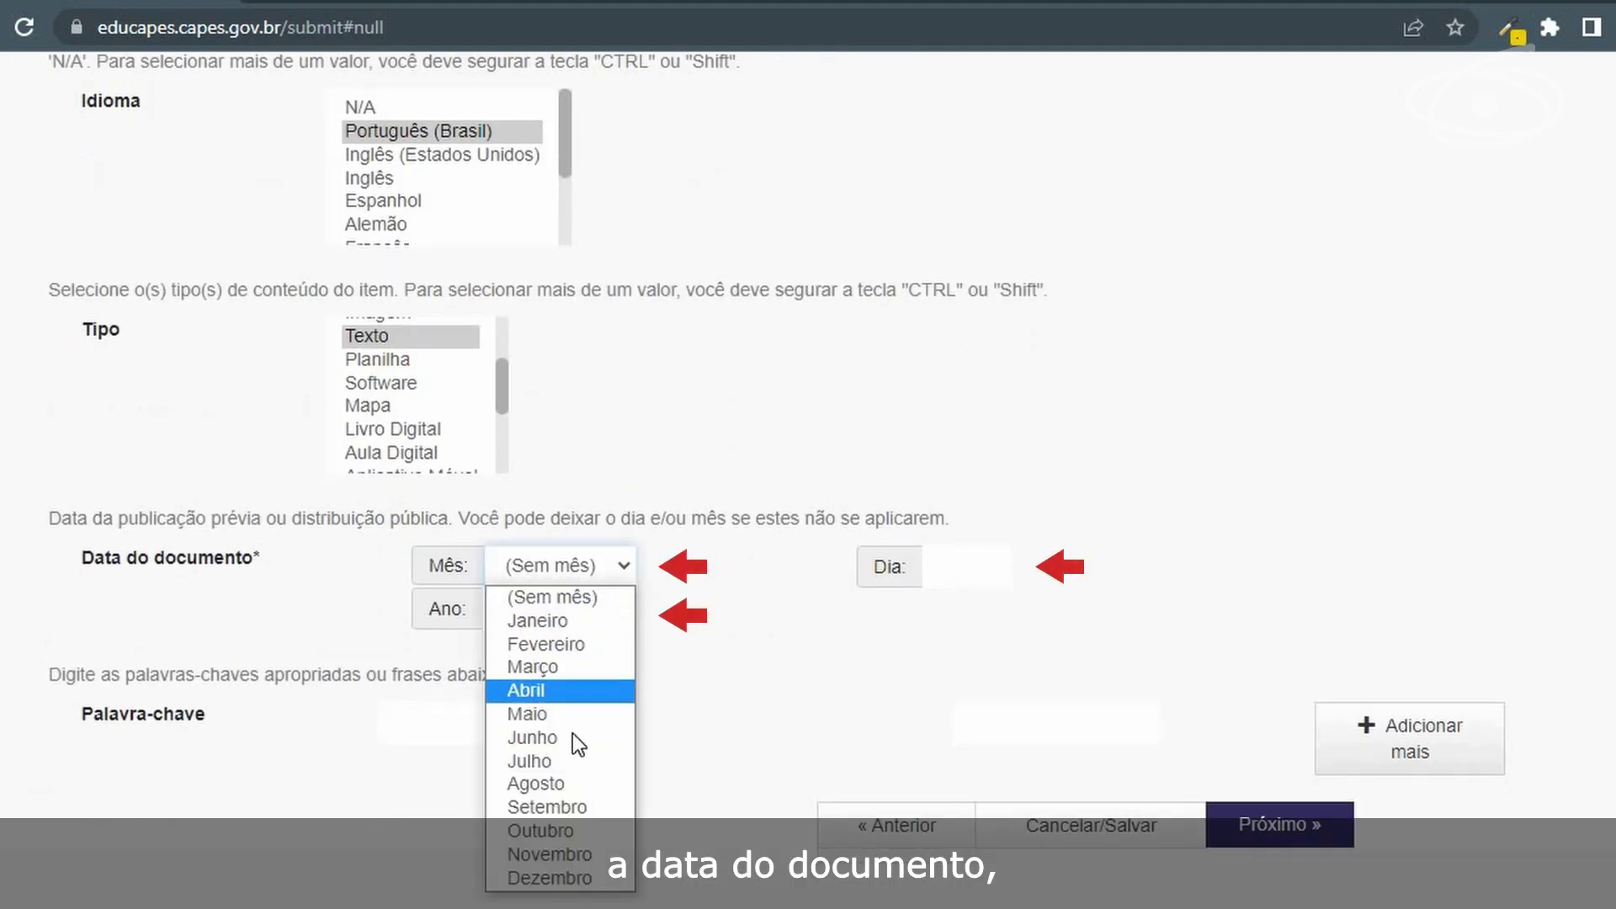
click(573, 783)
click(540, 612)
text(2022)
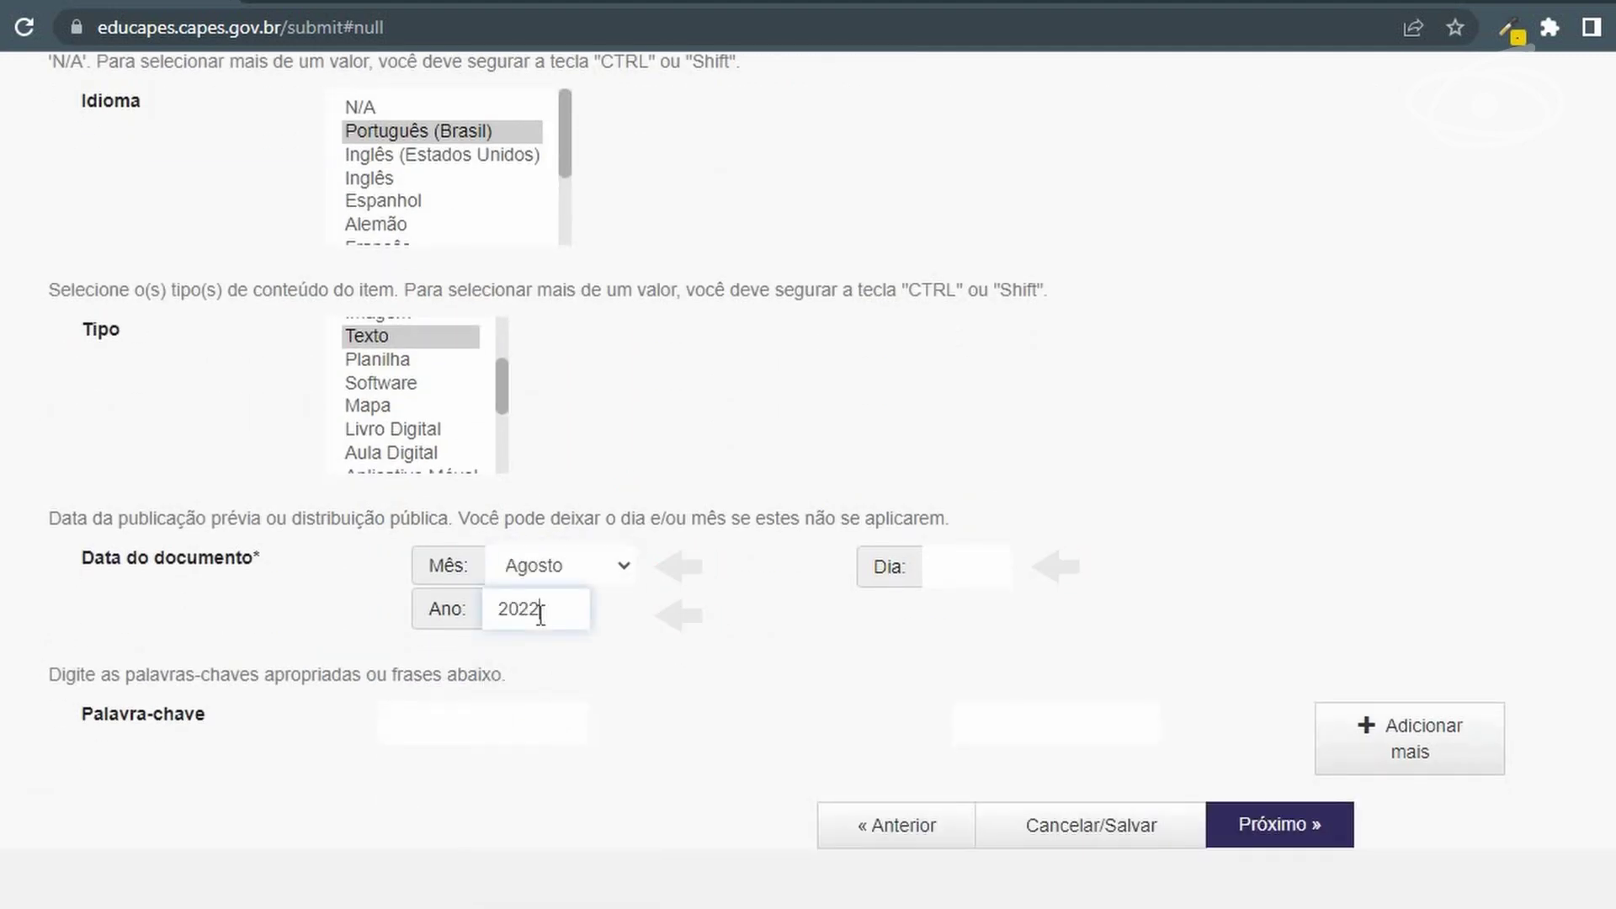
click(985, 566)
text(18)
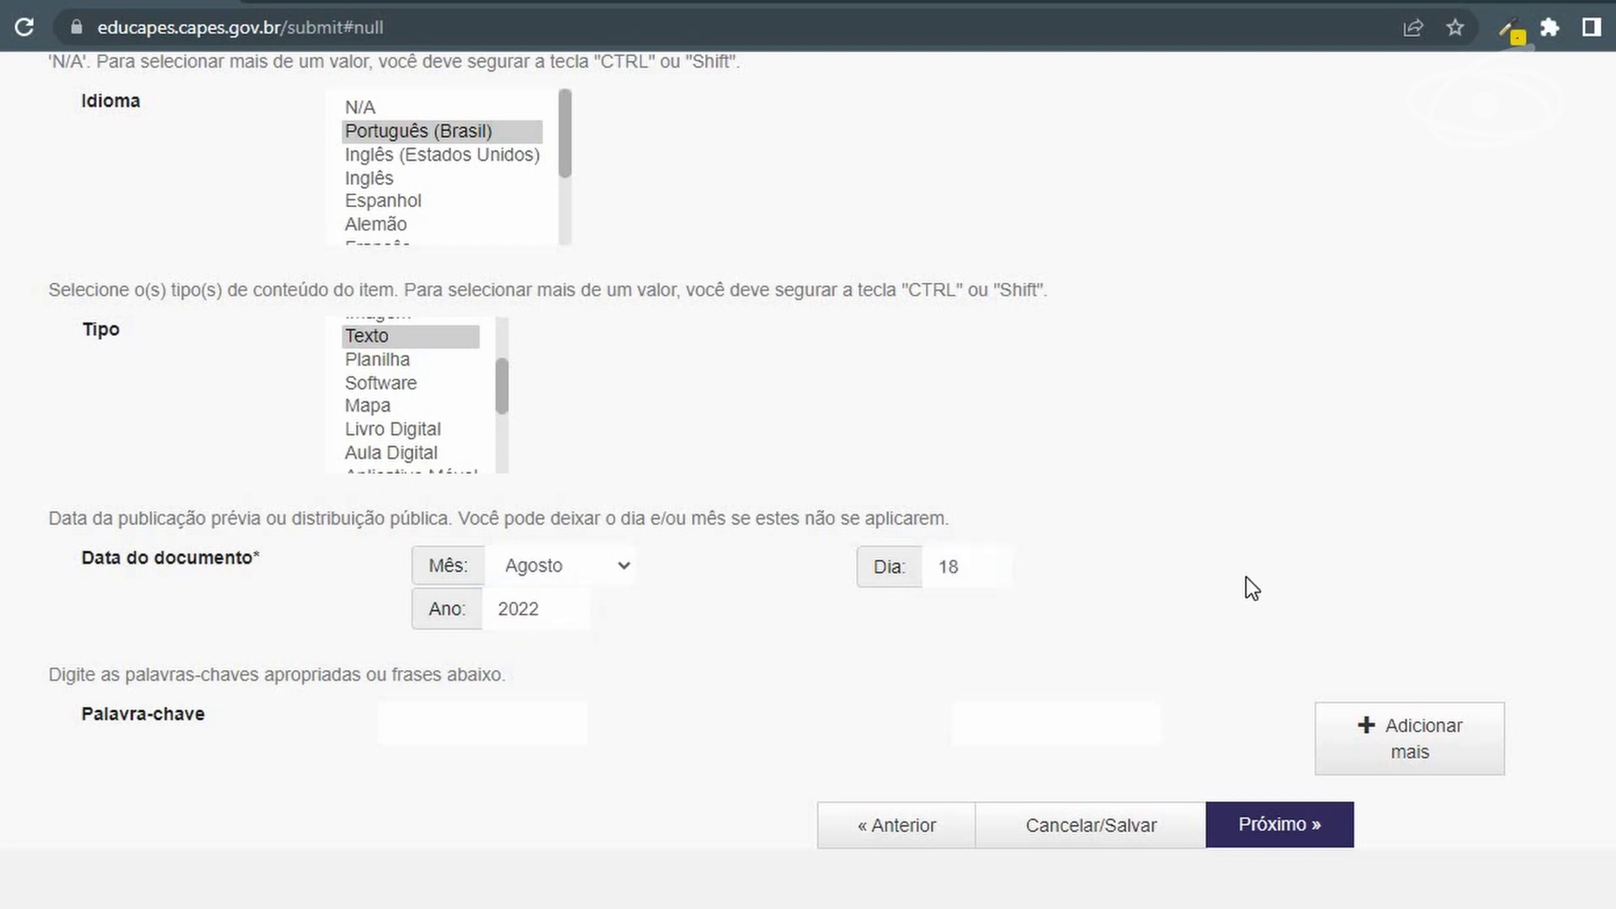
- Enter "eduCAPES" and "CAPES" as the item's first two keywords
scroll(1245, 577, down, 2)
click(479, 606)
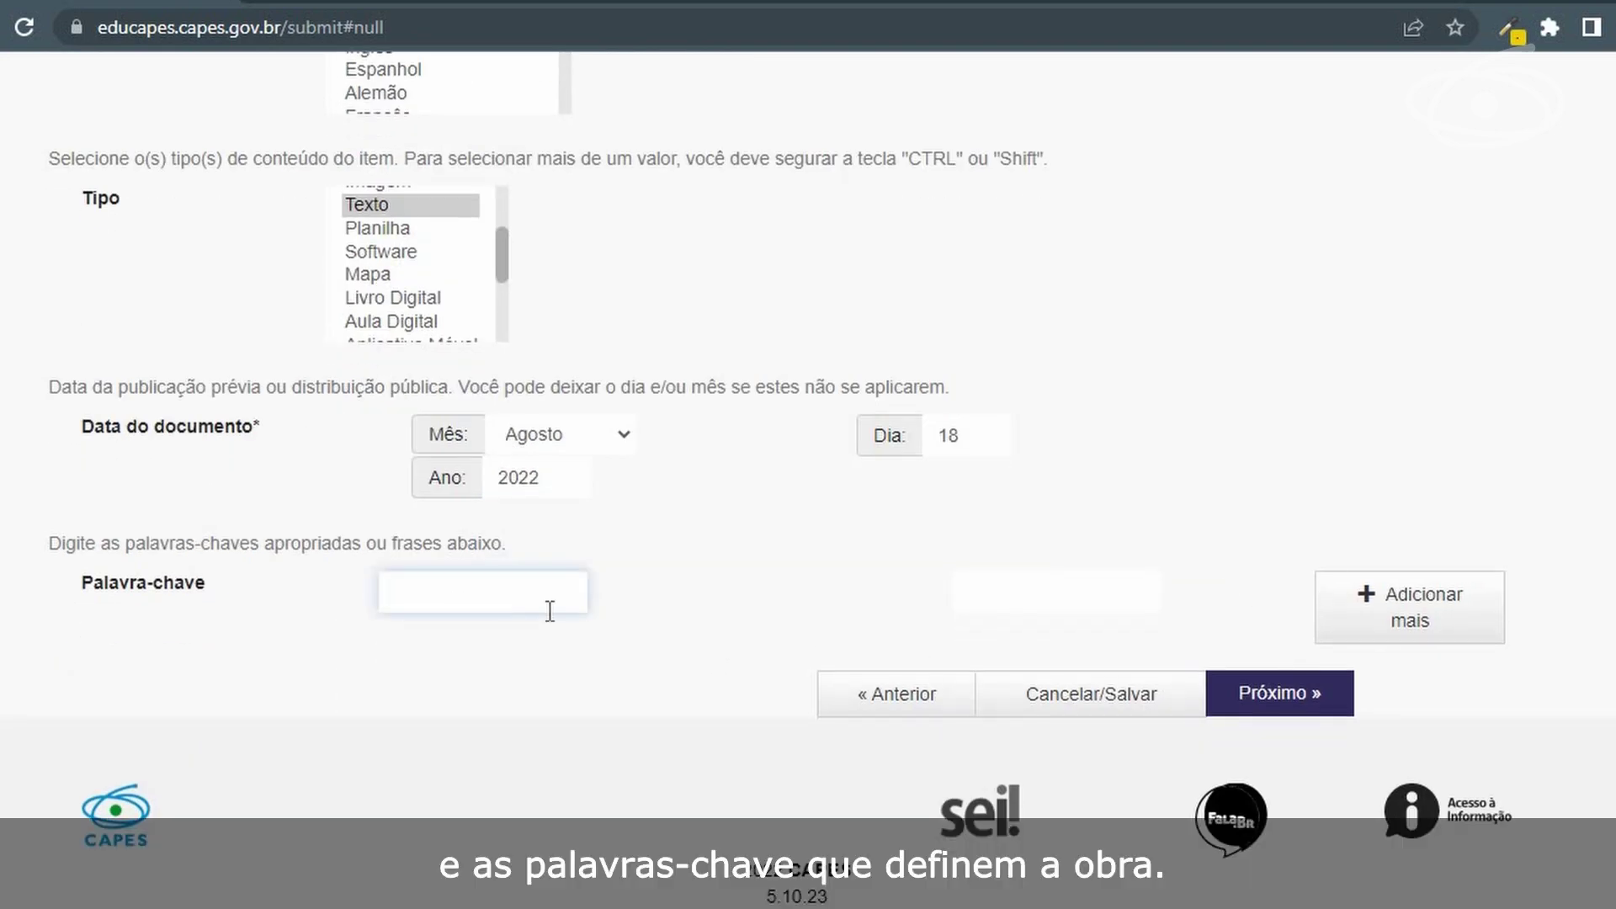
text(eduCAPES)
click(1004, 602)
text(CAP)
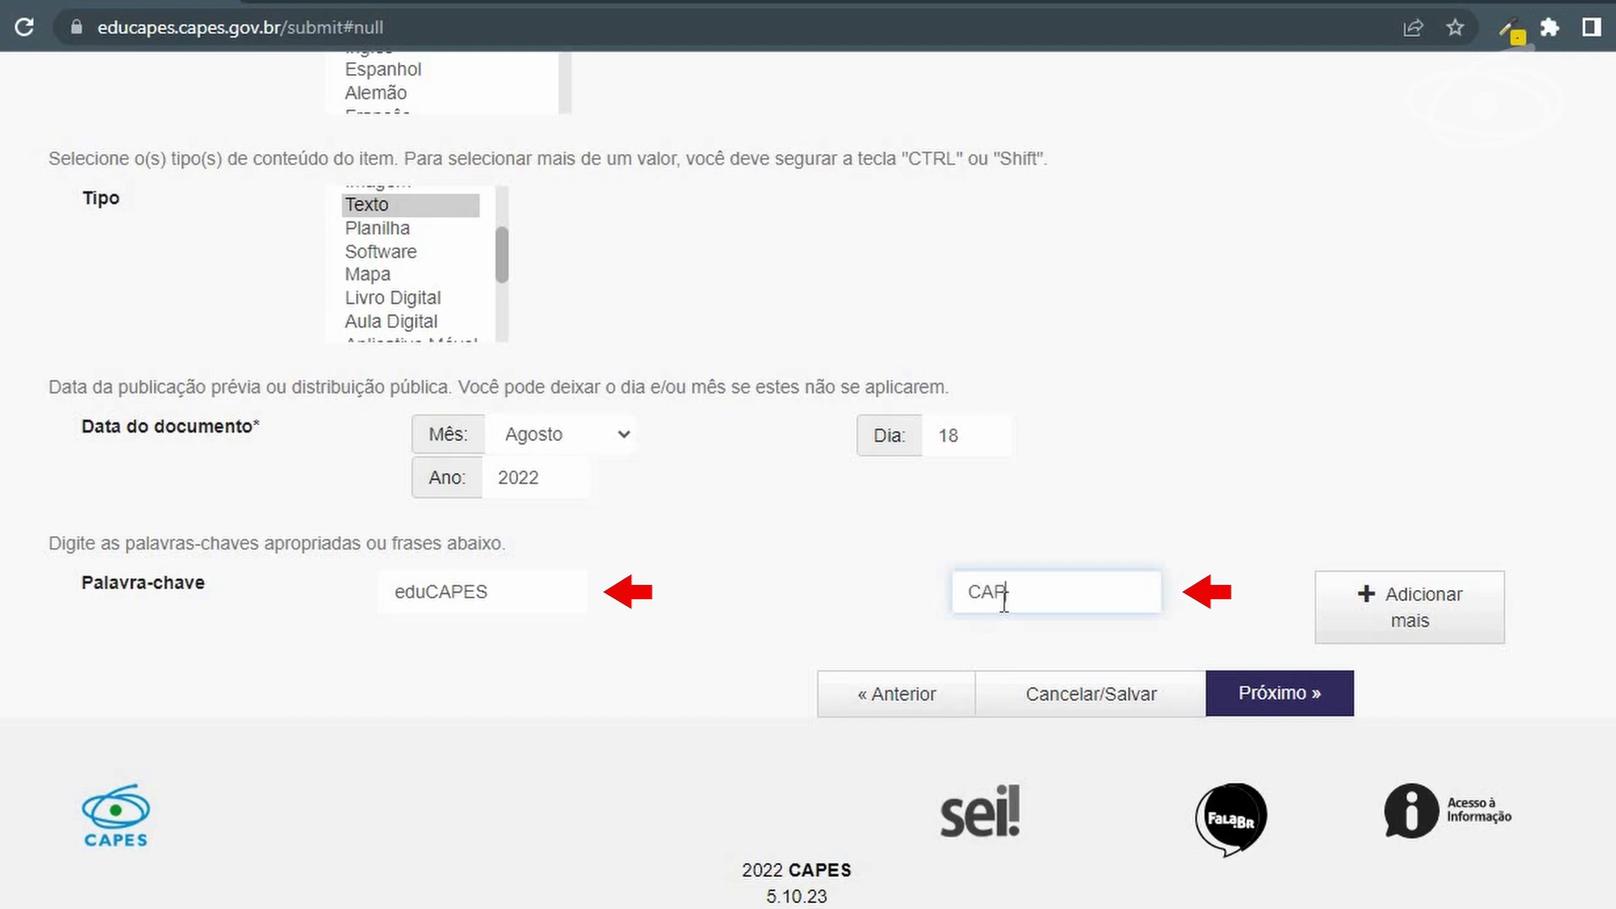
text(ES)
- Add another pair of keyword fields and fill them with "educação" and "UAB"
click(1422, 608)
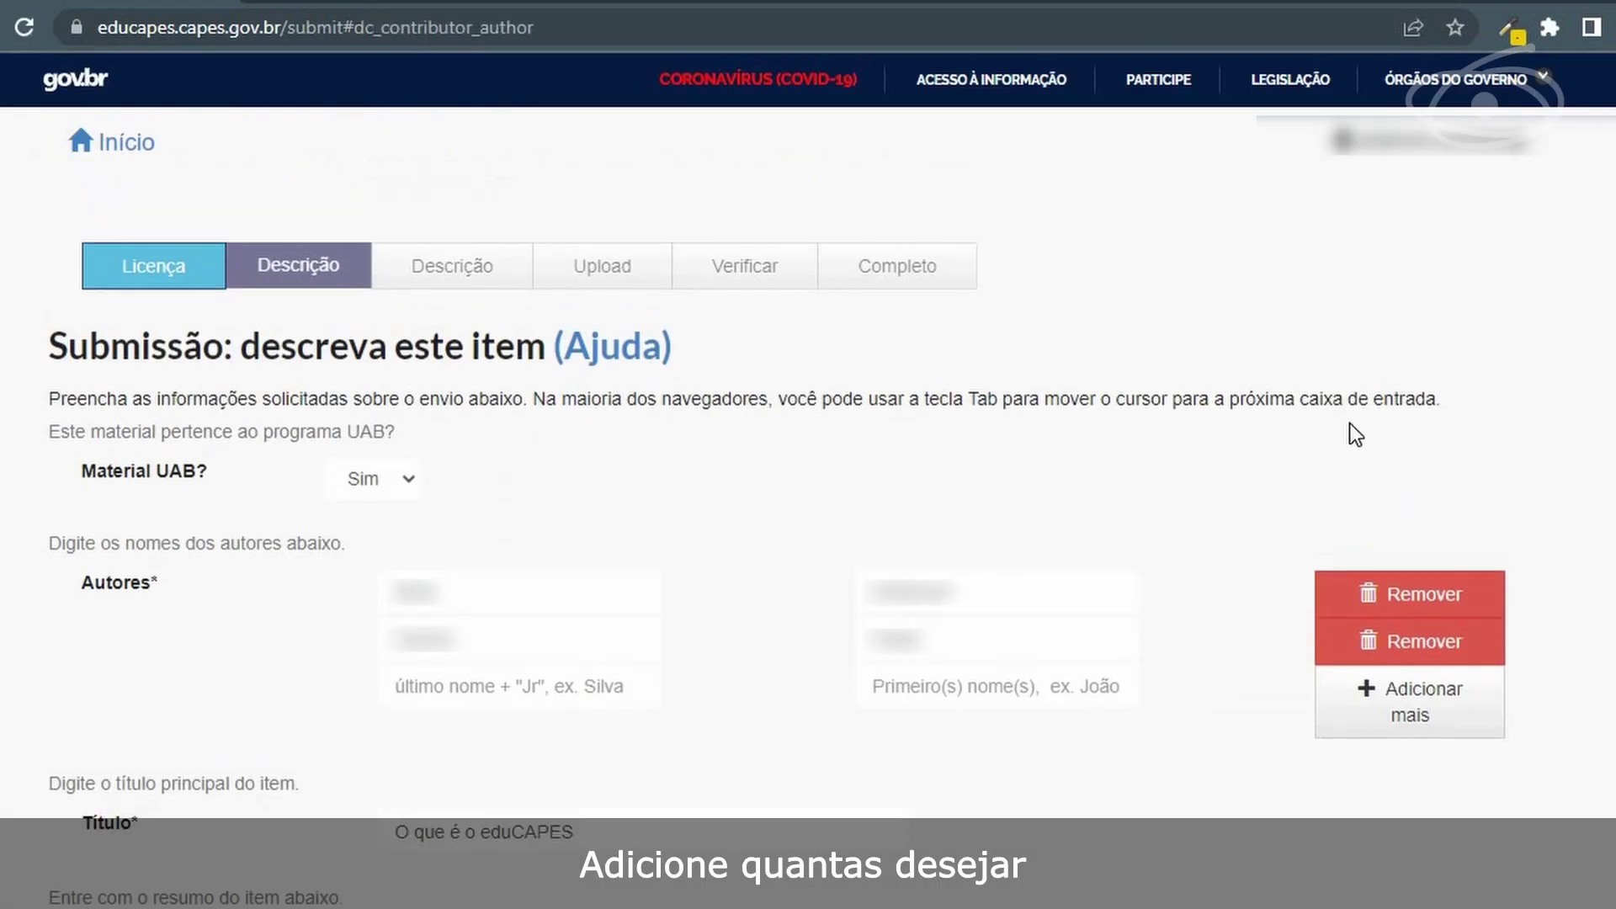
scroll(1214, 538, down, 13)
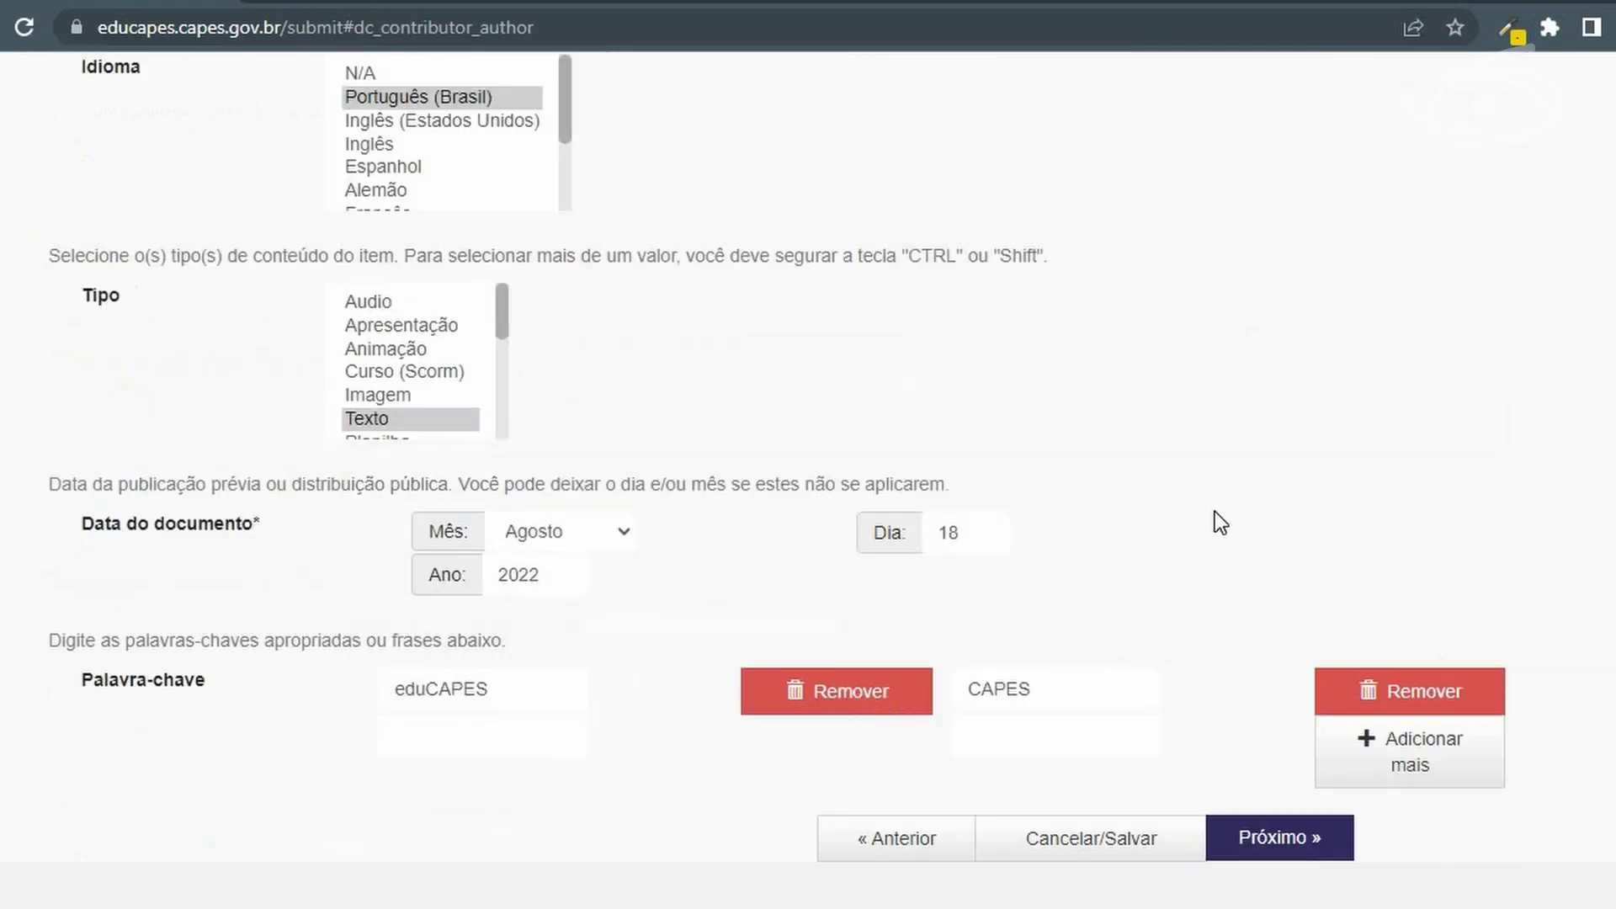
scroll(1215, 512, down, 2)
click(518, 529)
text(educação)
key(Tab)
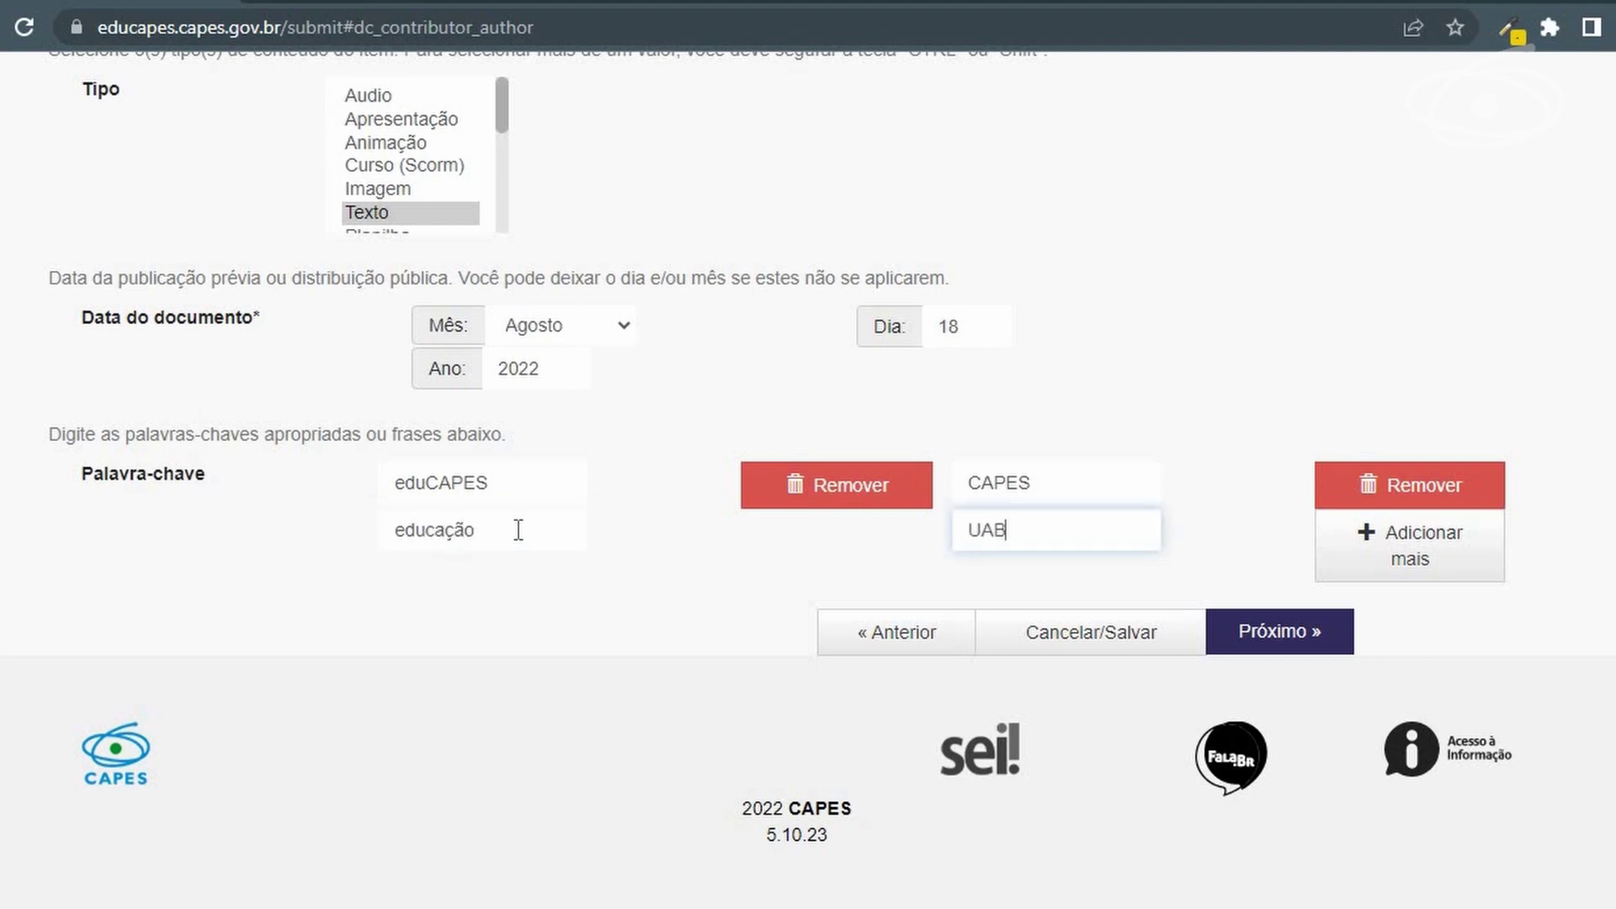
- Continue to the second description page and look over its file, institution, course and subject fields
click(616, 584)
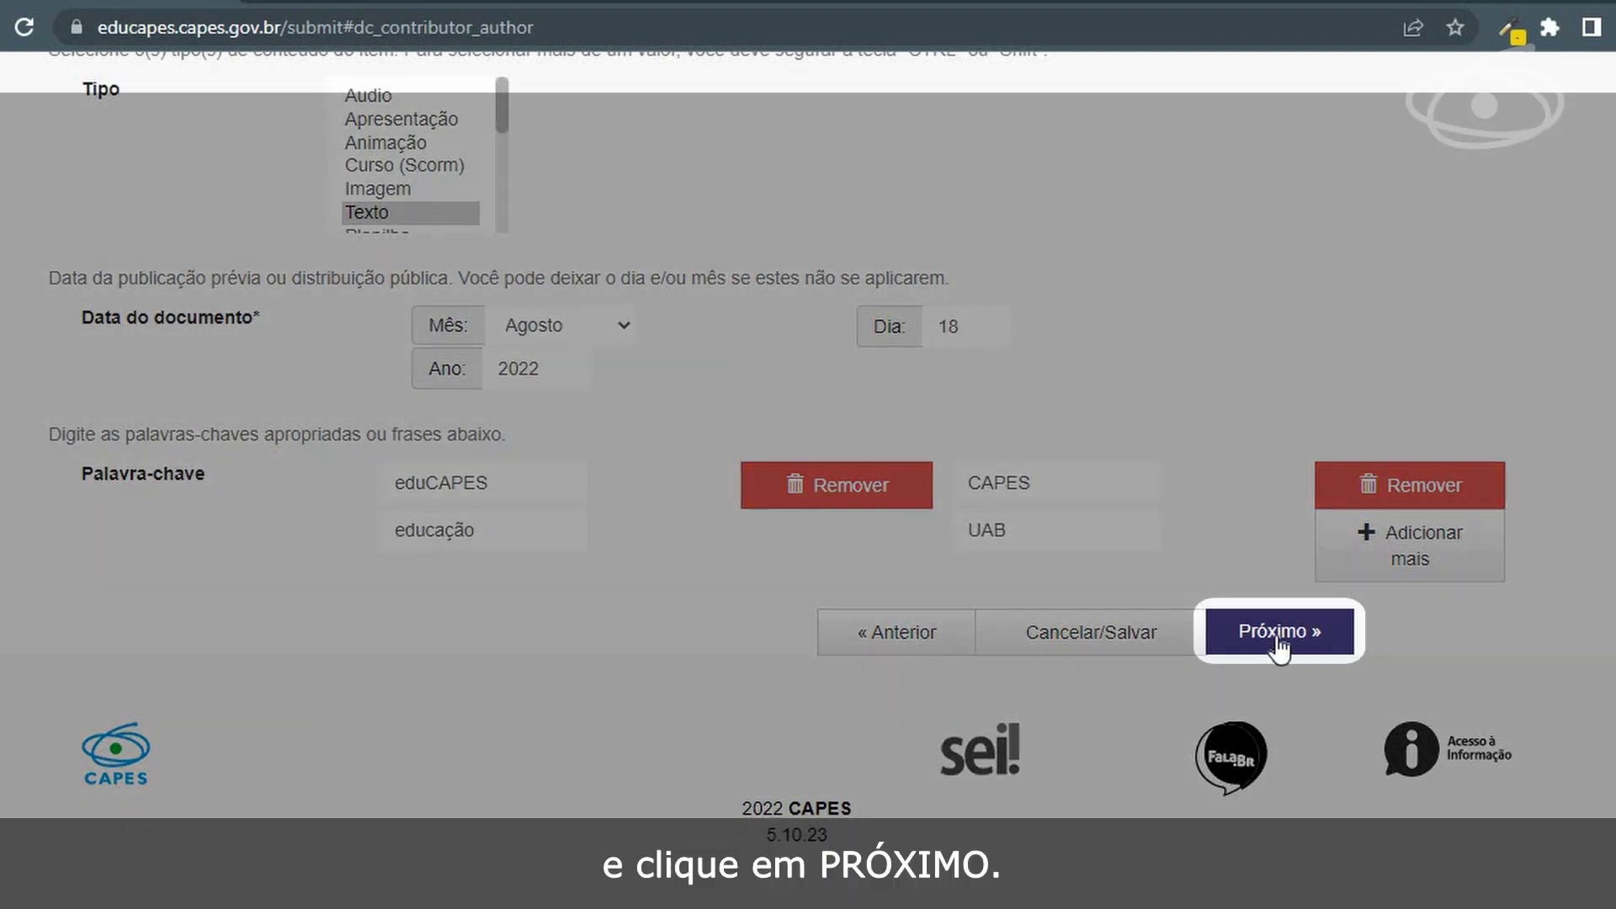
click(1275, 634)
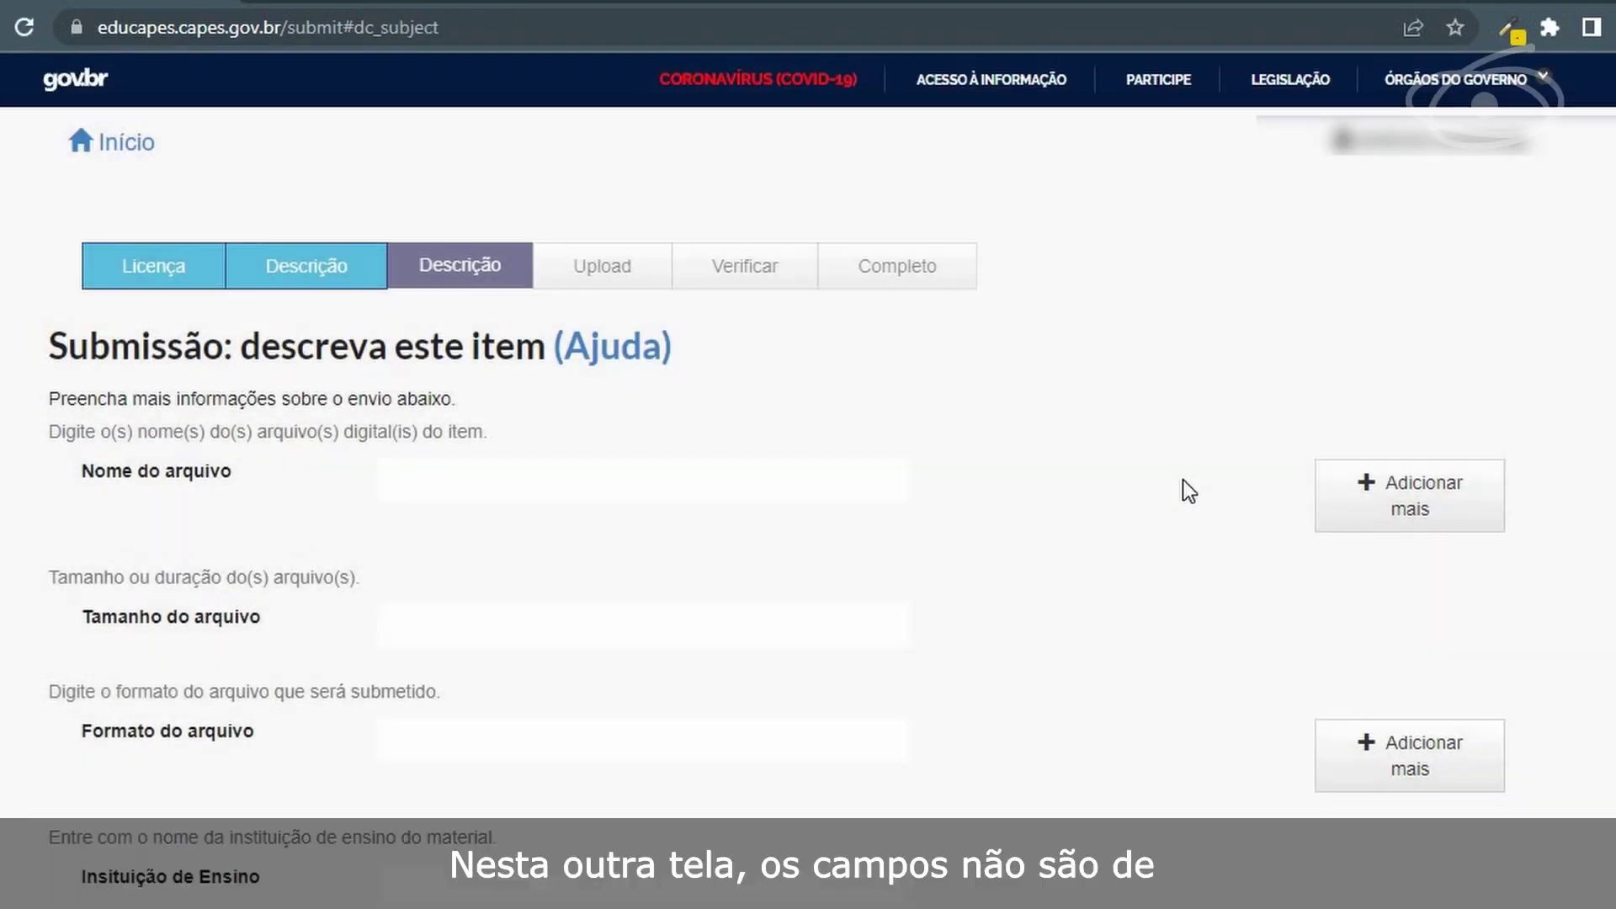
scroll(1178, 483, down, 2)
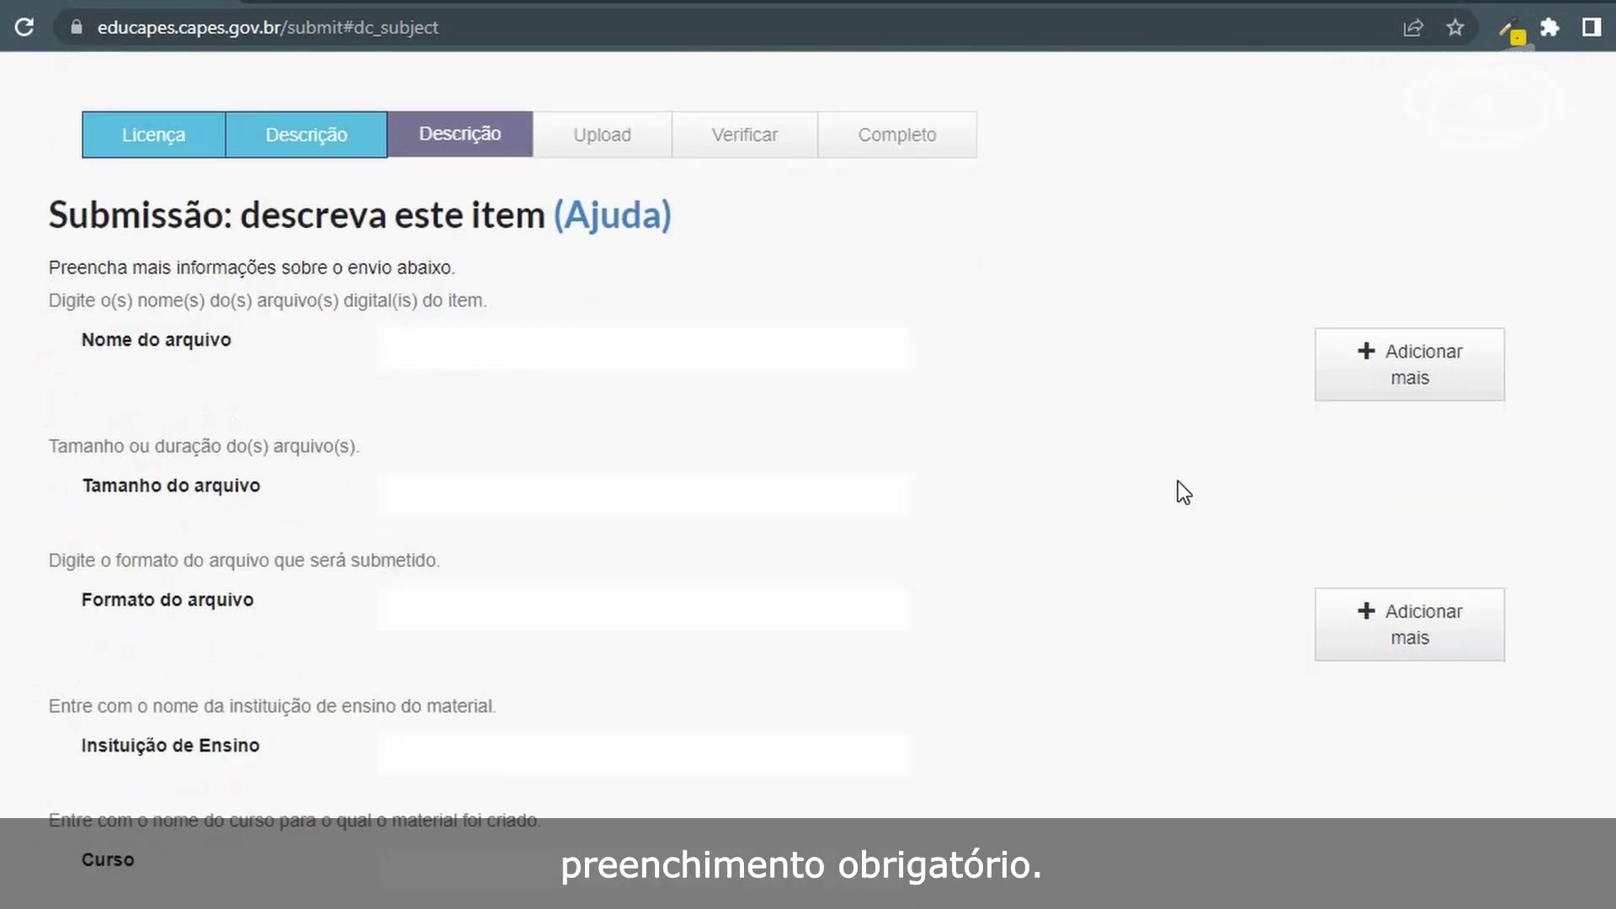
scroll(1178, 482, up, 2)
scroll(1177, 482, down, 2)
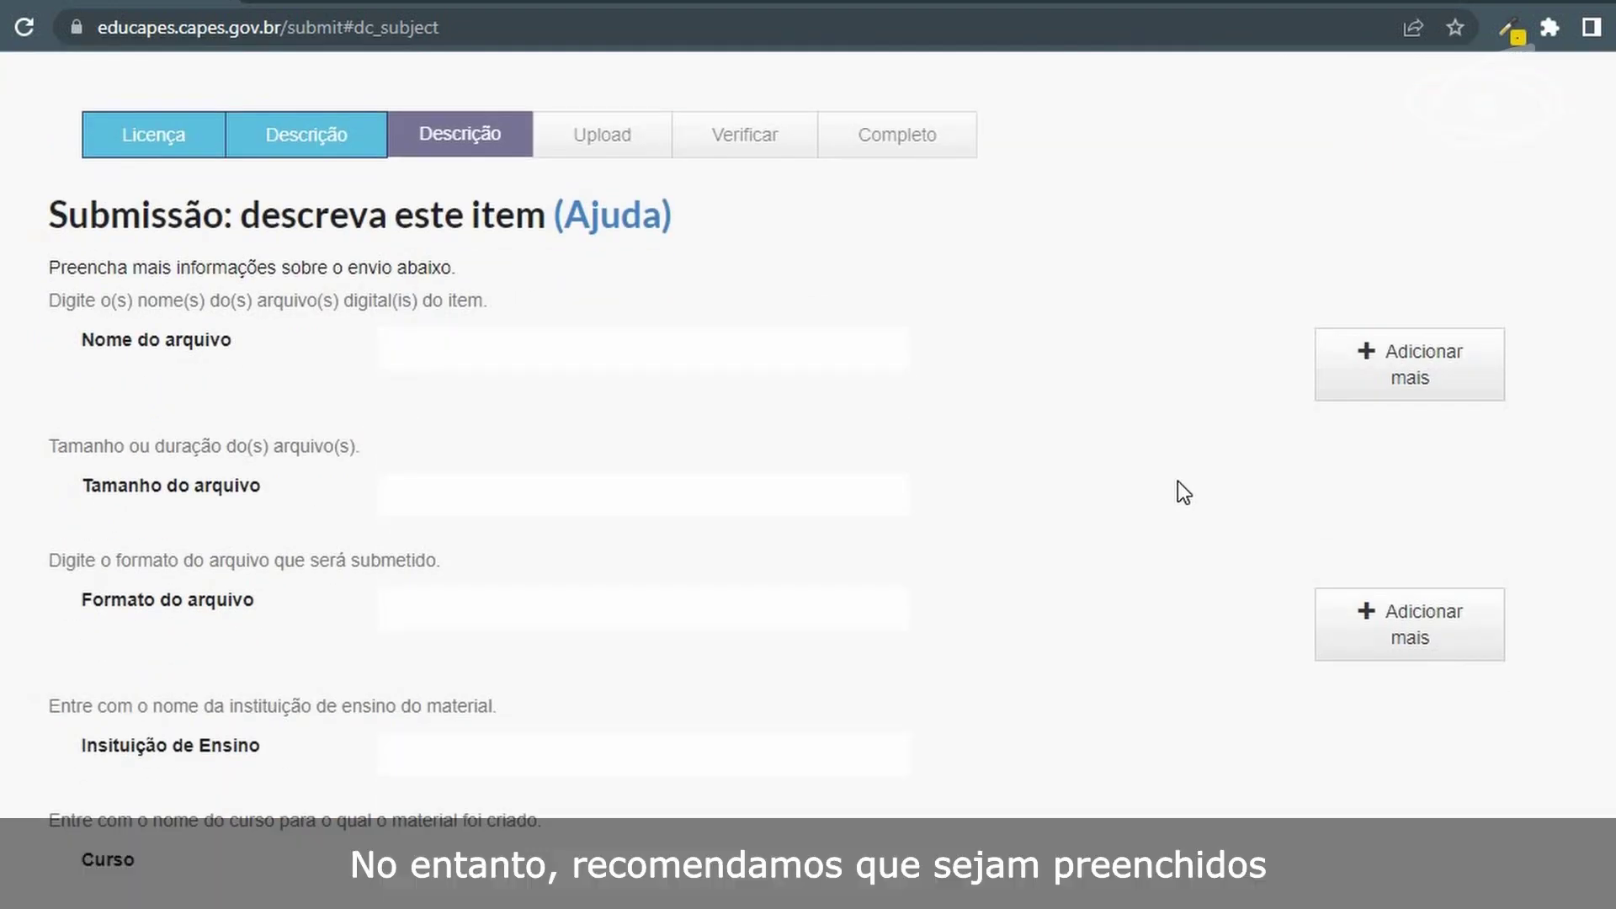
scroll(1178, 482, down, 4)
scroll(1179, 483, up, 2)
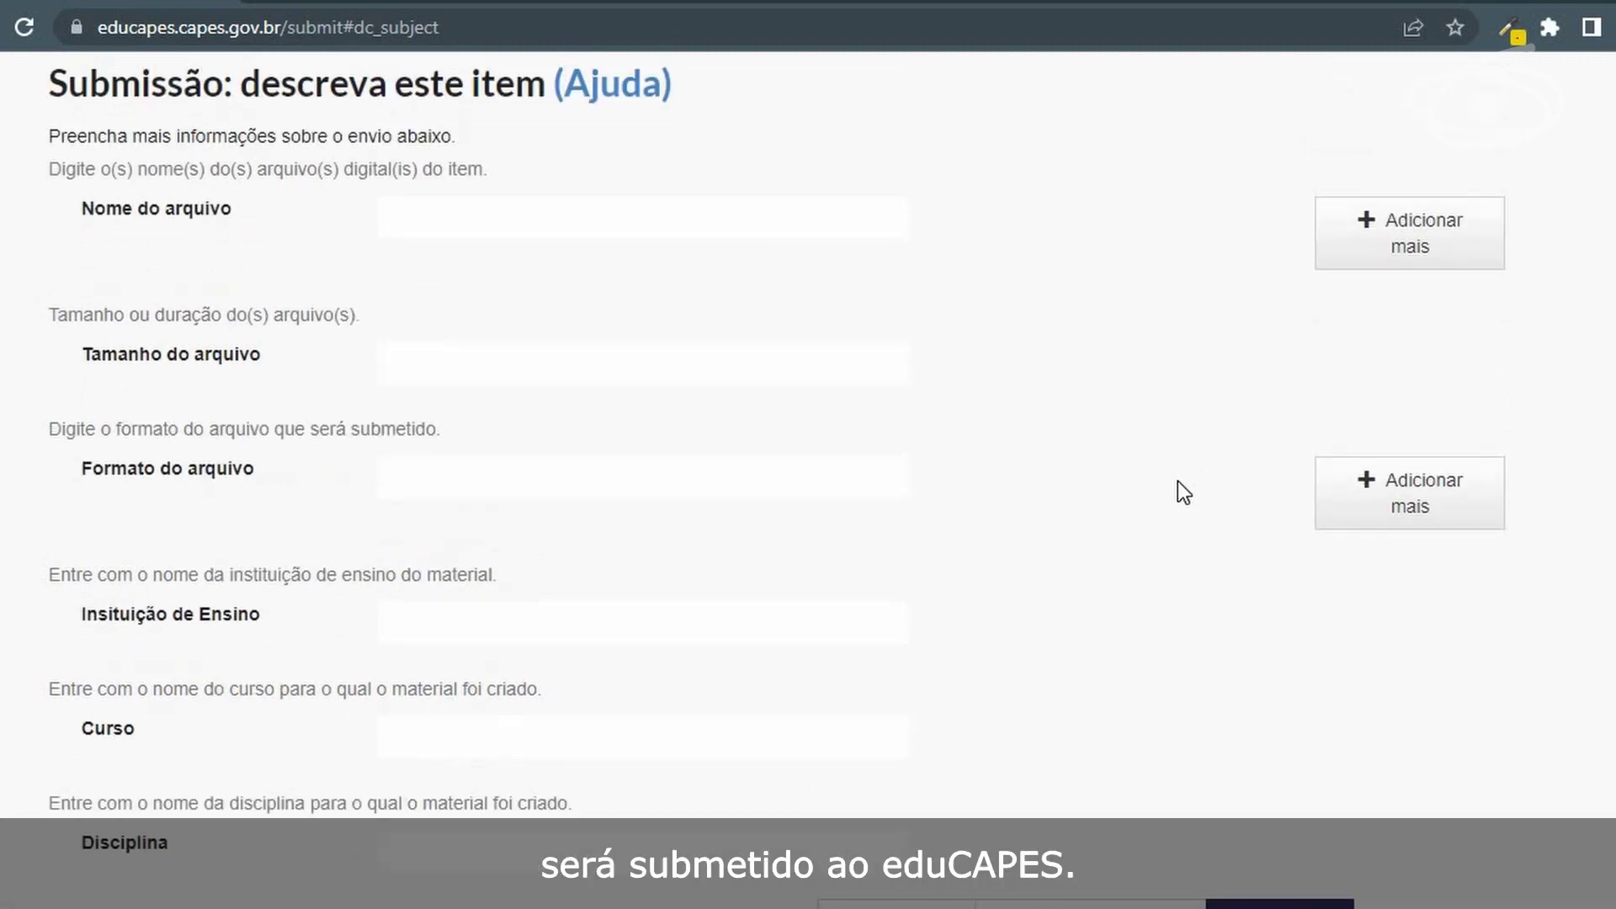
- Enter "O que é o eduCAPES" as the file name, 379 as the file size and PDF as the file format
click(808, 229)
text(O que é o eduCAPe)
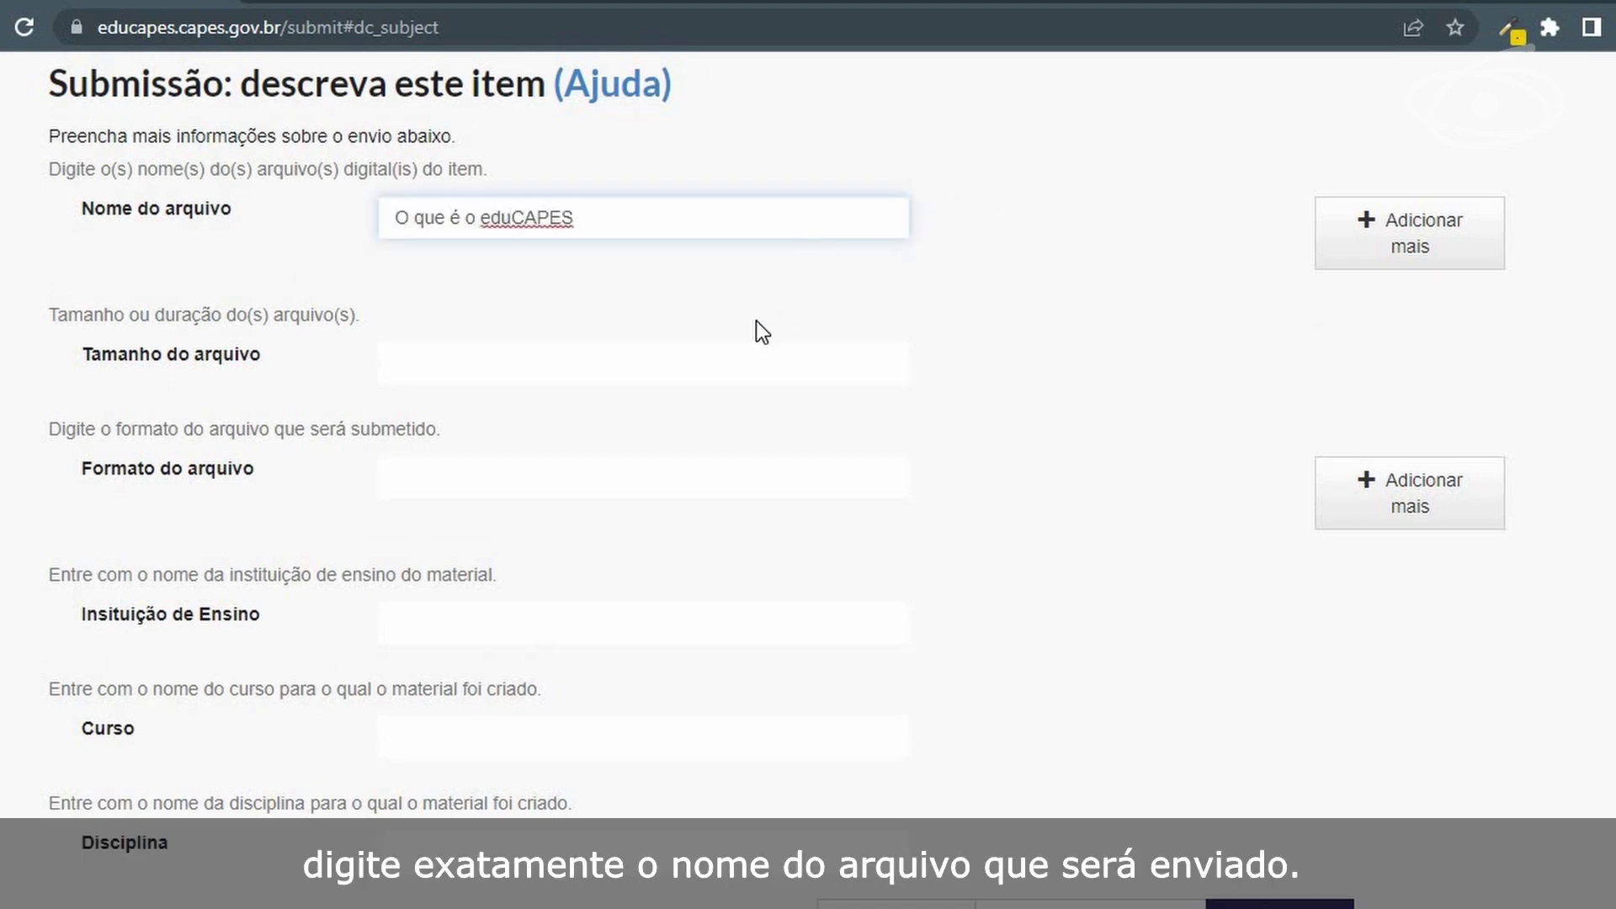
click(622, 364)
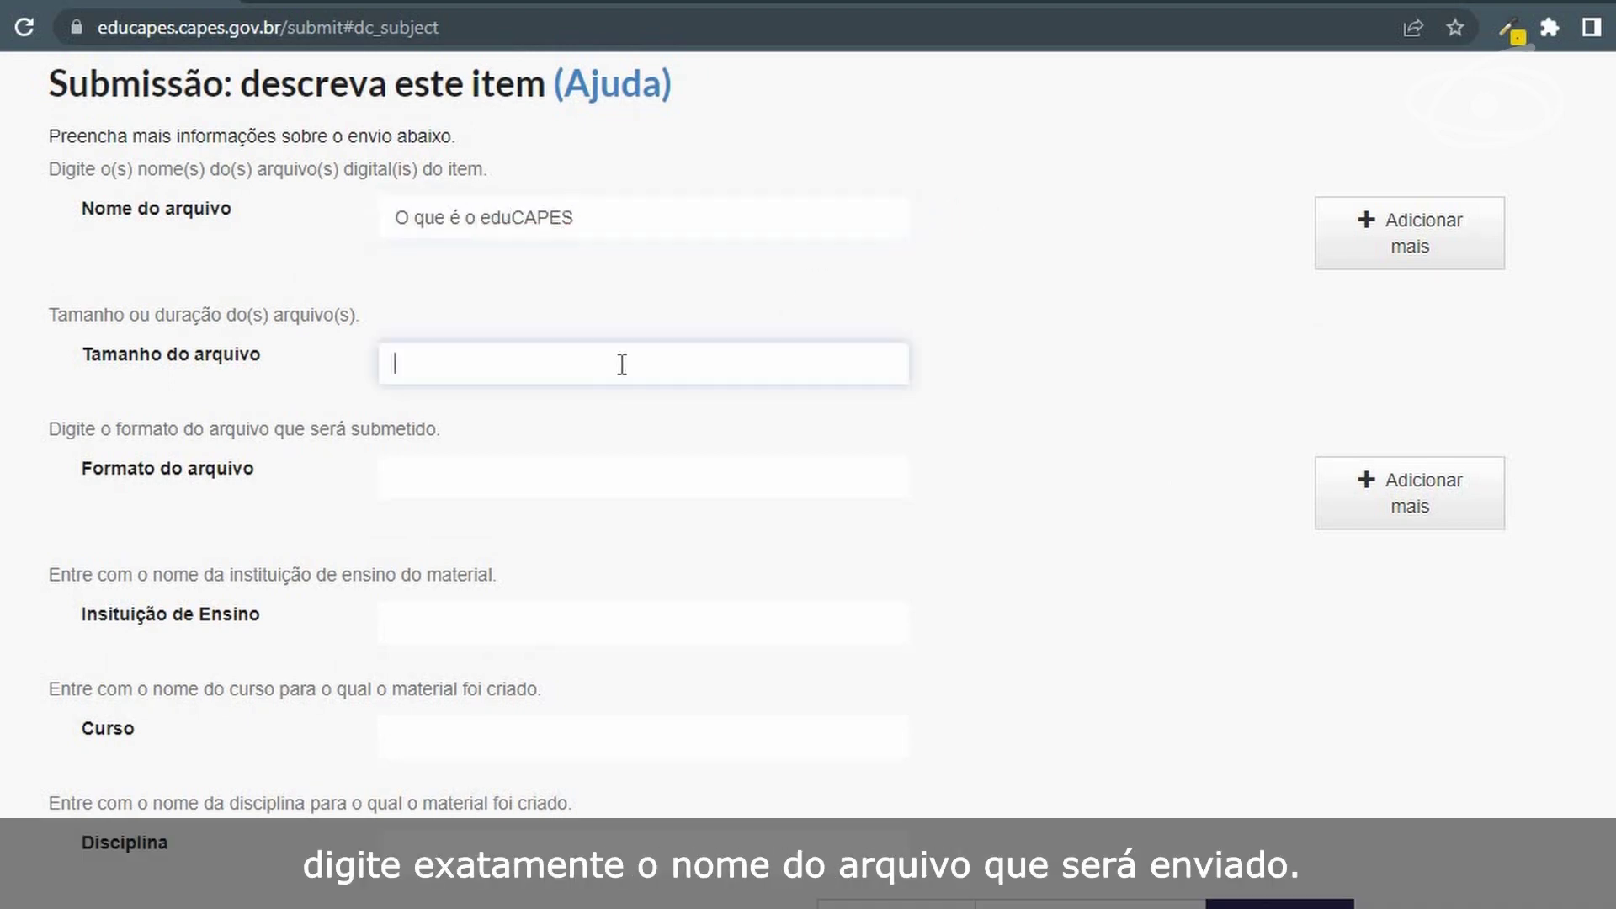
click(480, 487)
text(PDF)
- Fill in the institution as "Universidade de Brasília UnB", the course as "Tutorial" and the discipline as "Informática"
click(500, 631)
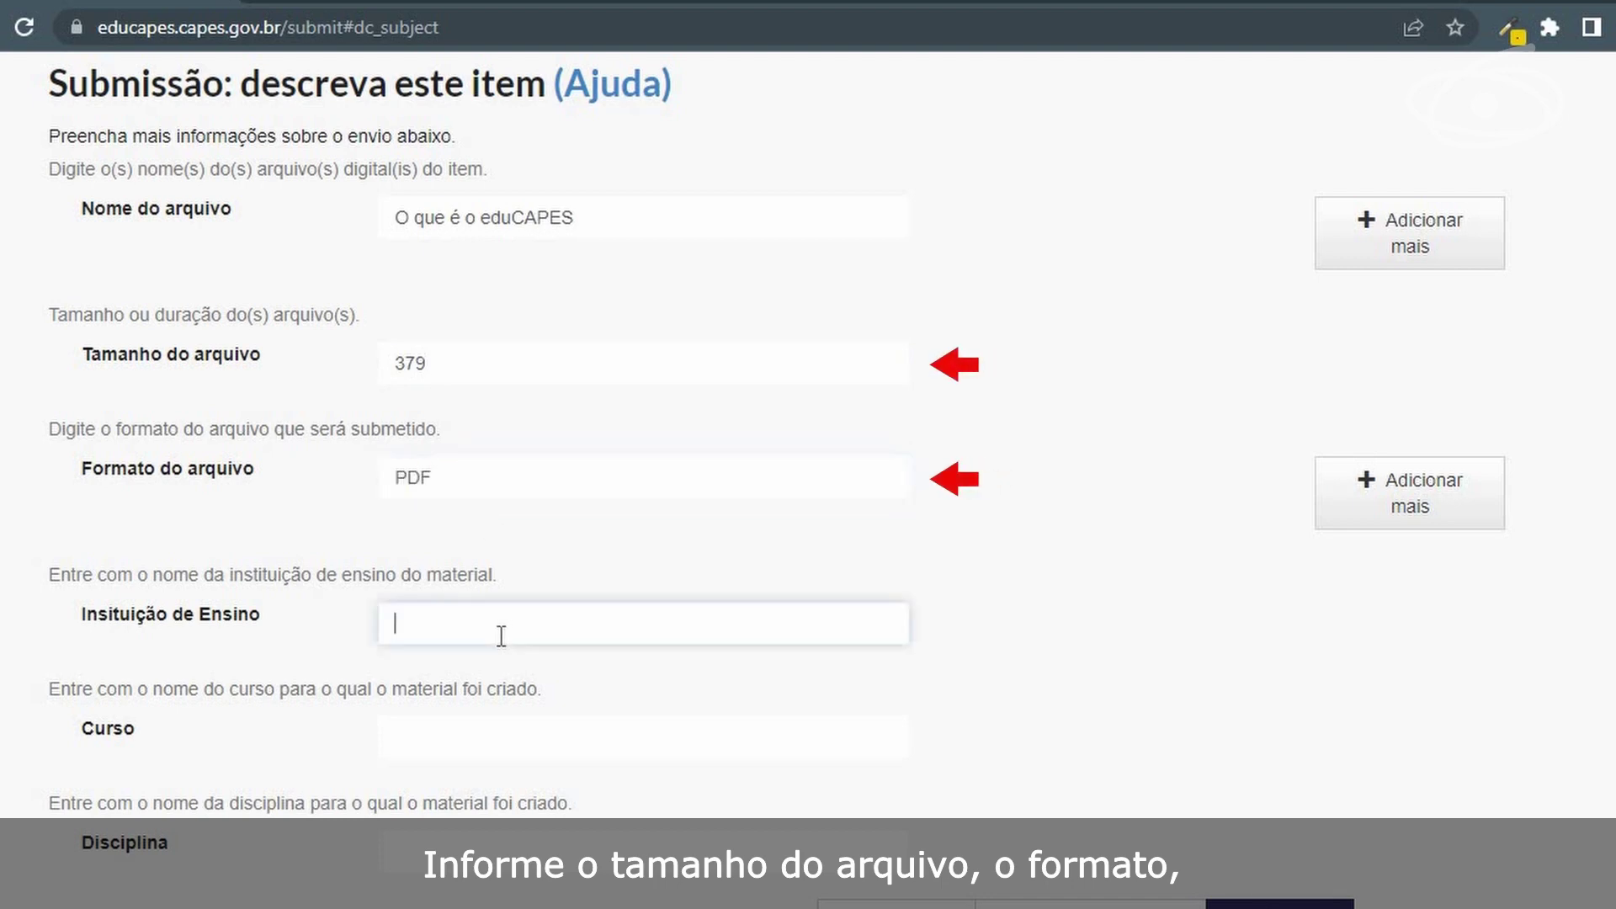
text(Universidade de Bras)
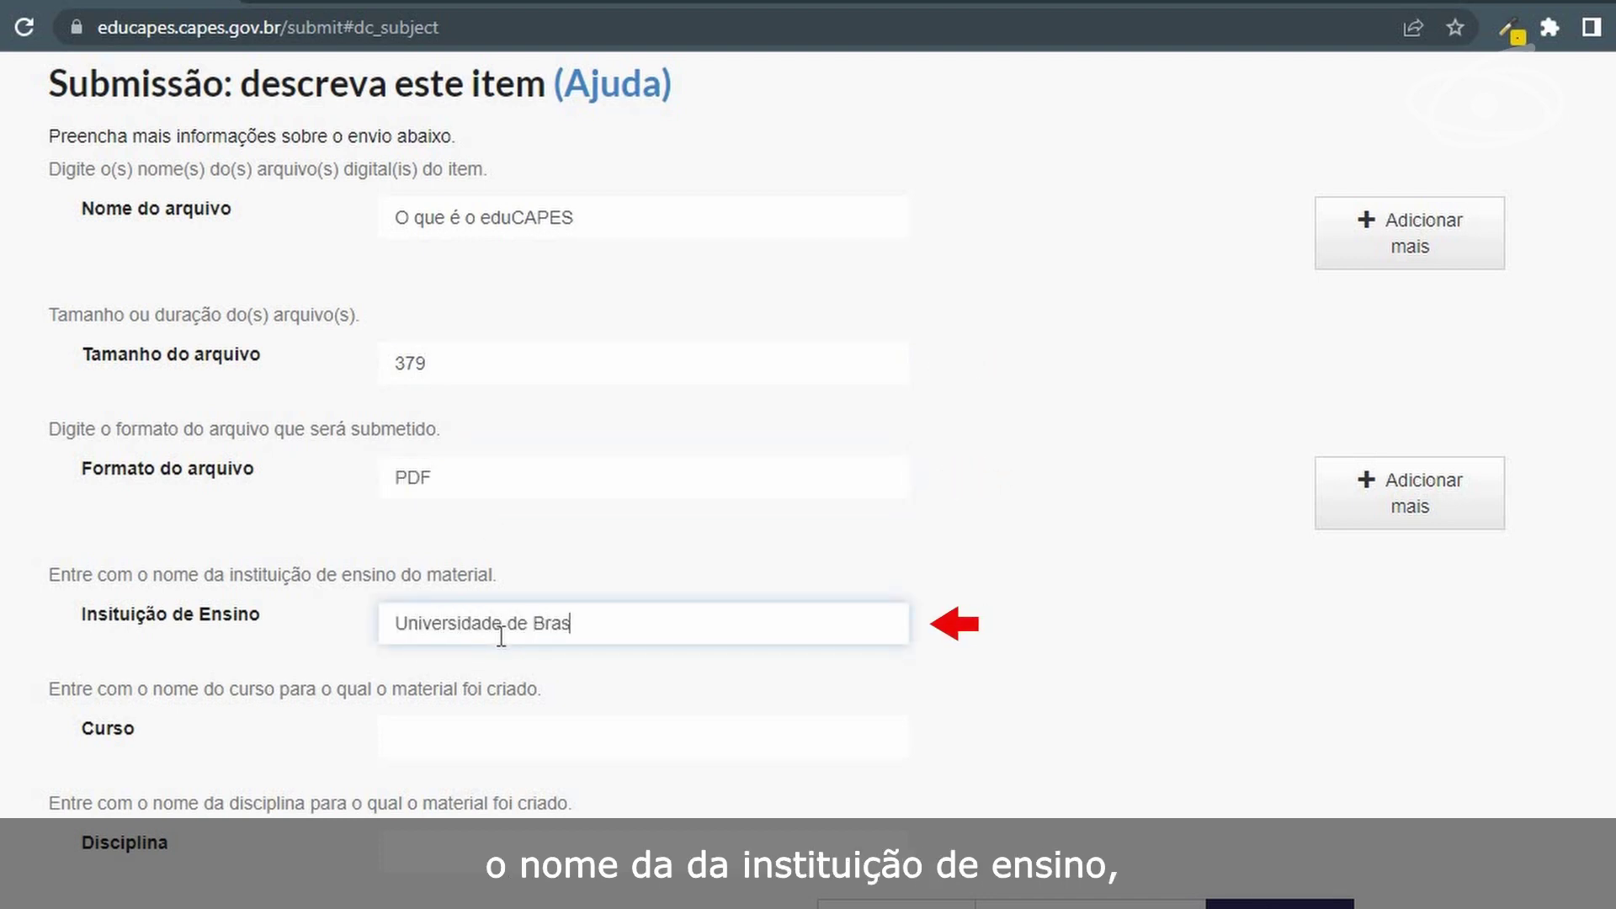
text(ília UnB)
click(419, 732)
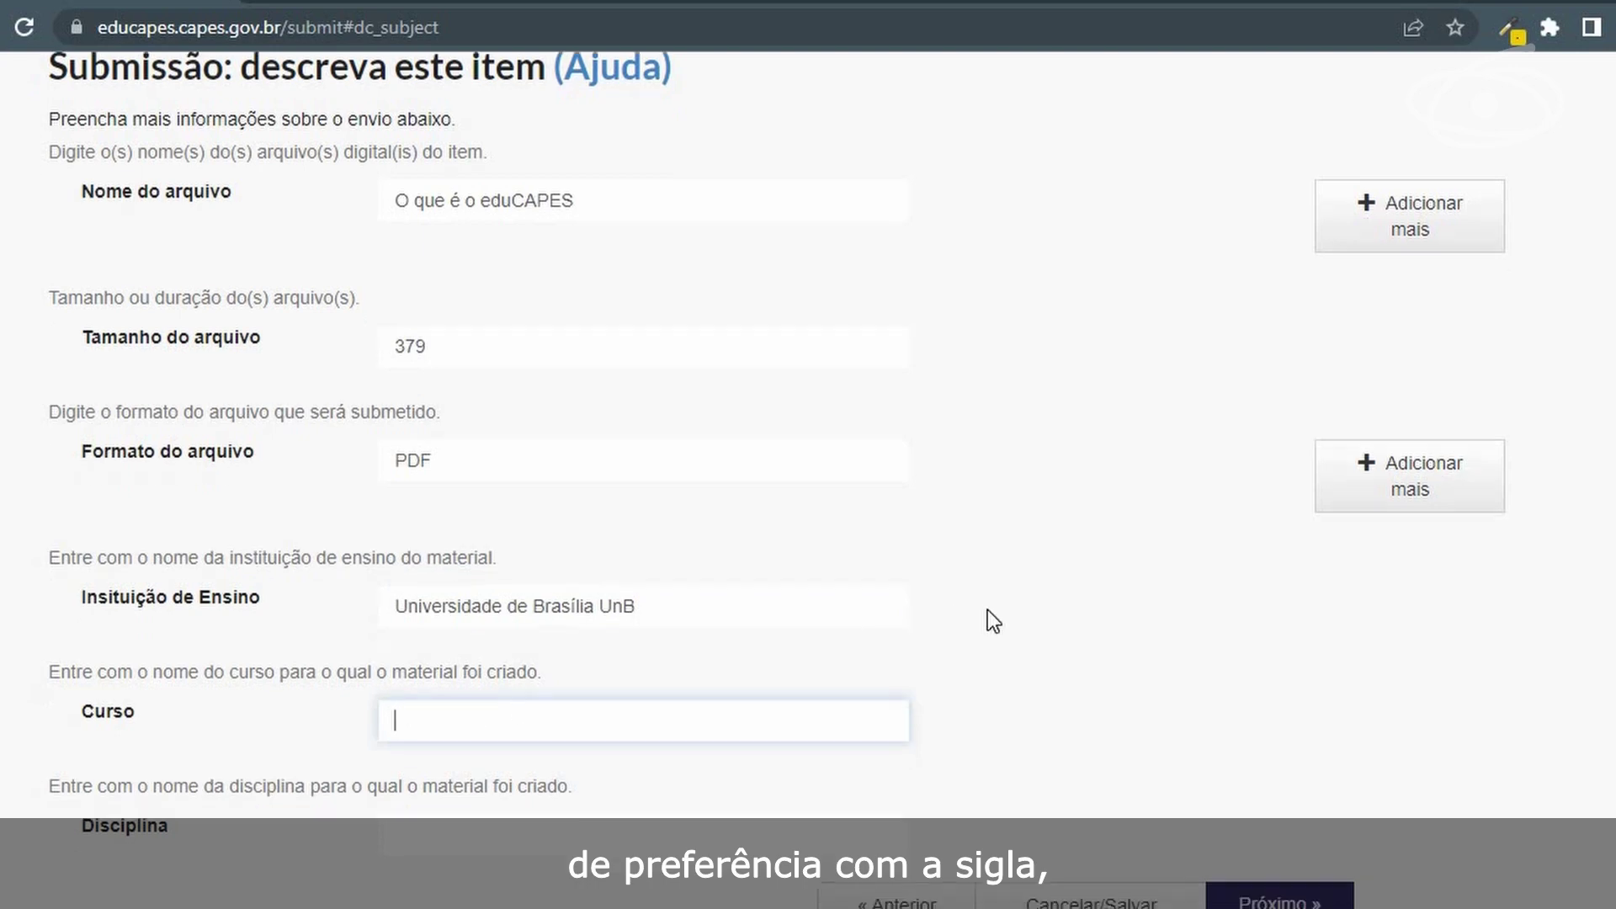
scroll(987, 611, down, 3)
text(Tutorial)
key(Tab)
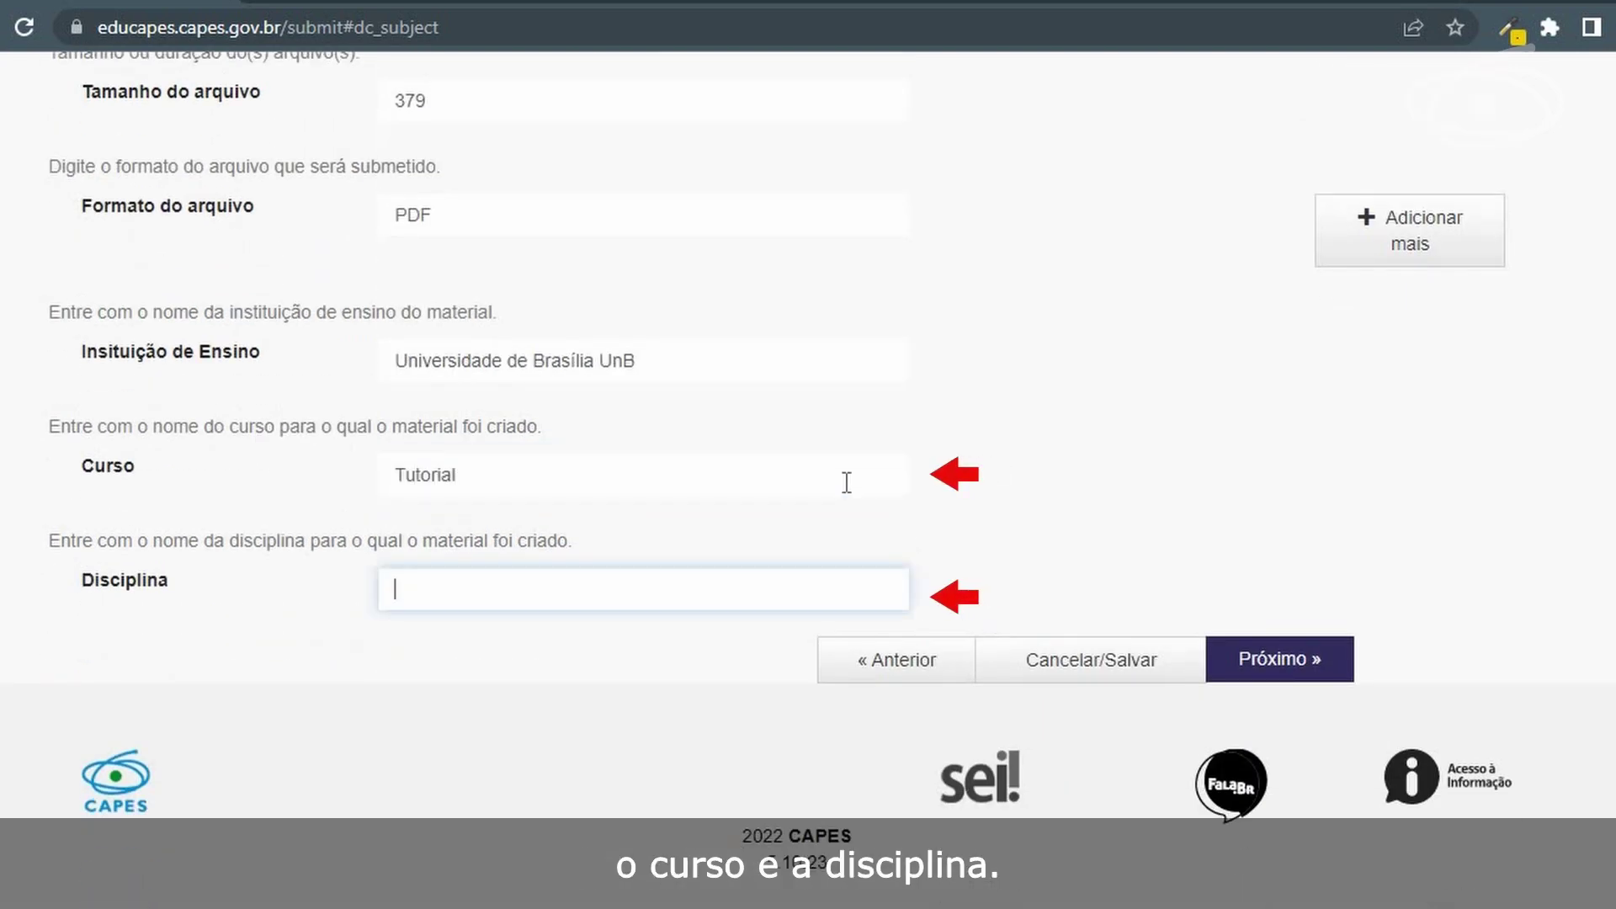
text(Informática)
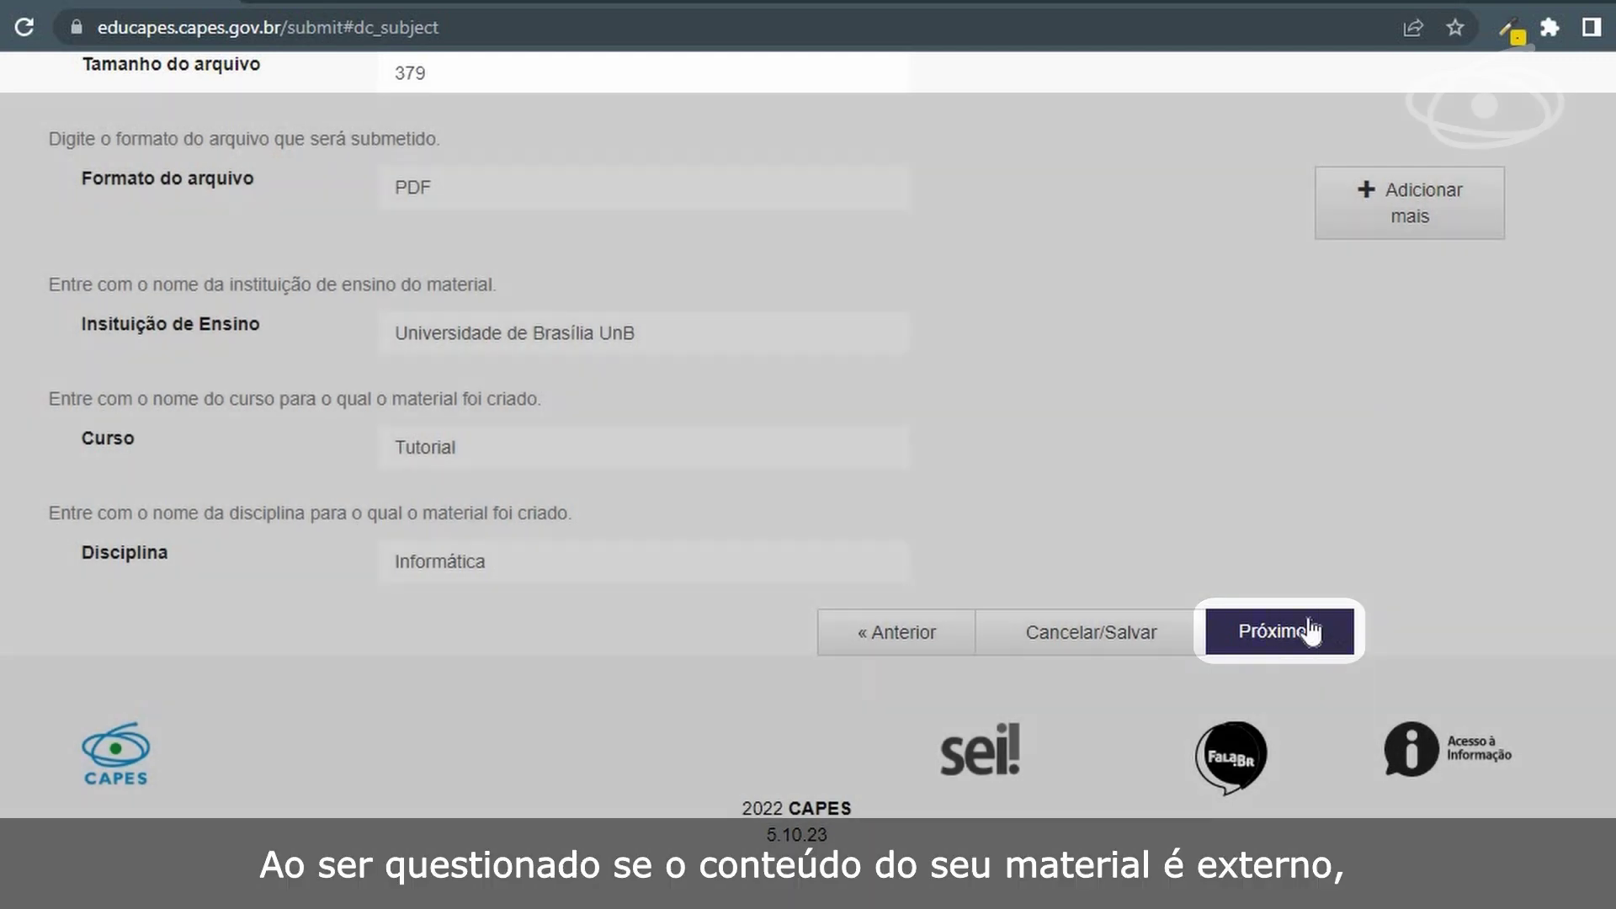
- Continue to the file upload page, try the external content option Sim and set it back to Não
click(1311, 632)
scroll(1346, 463, down, 2)
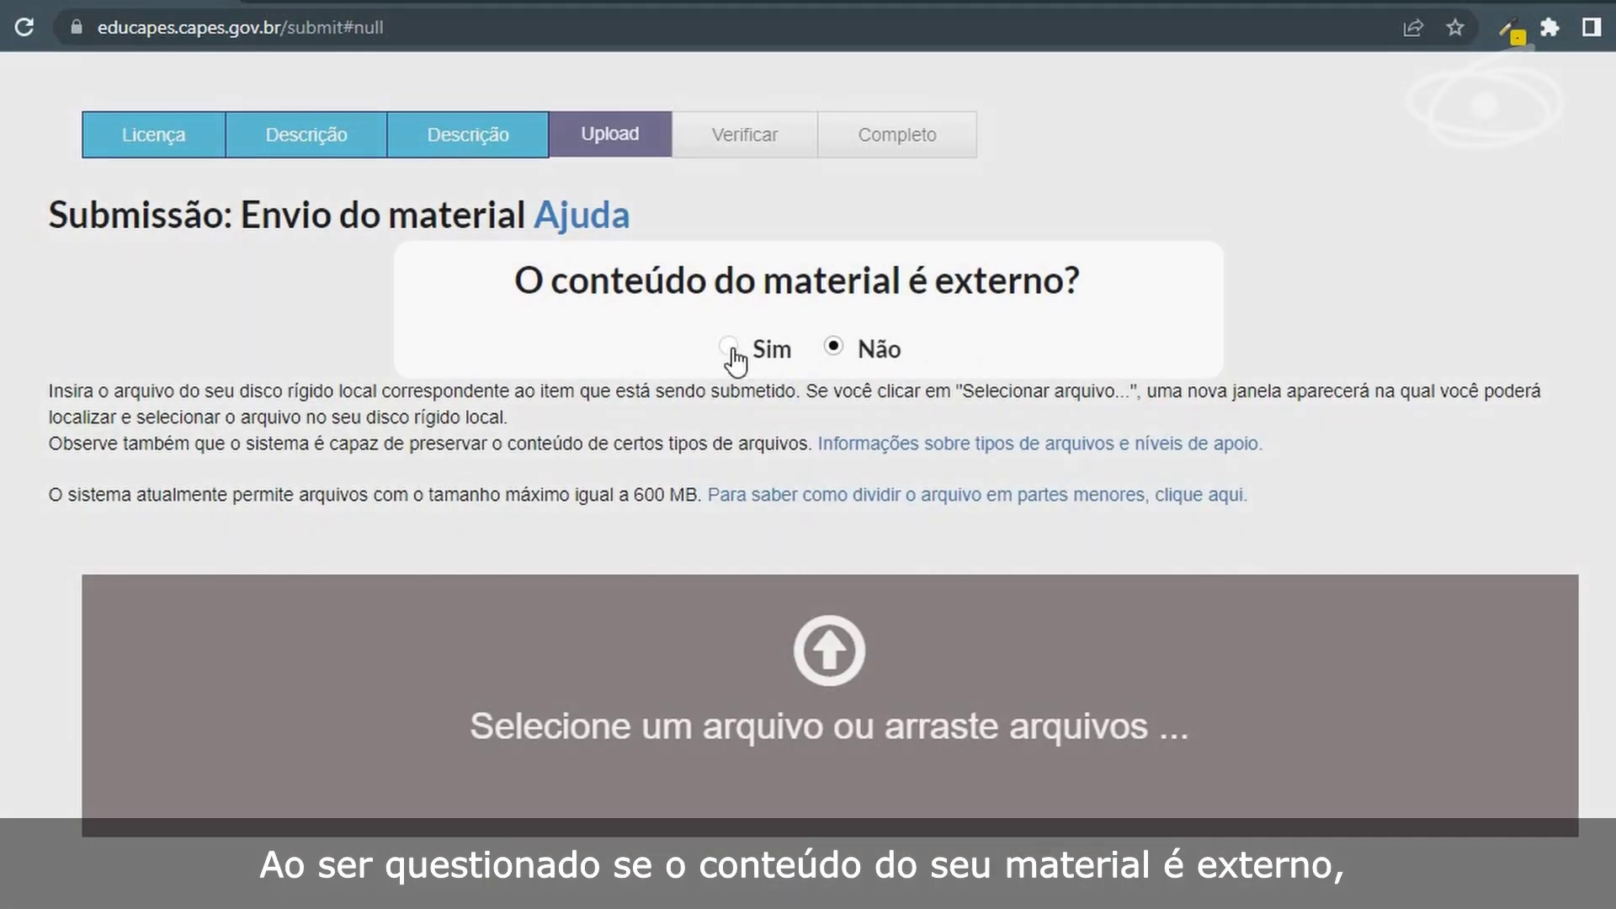
click(730, 349)
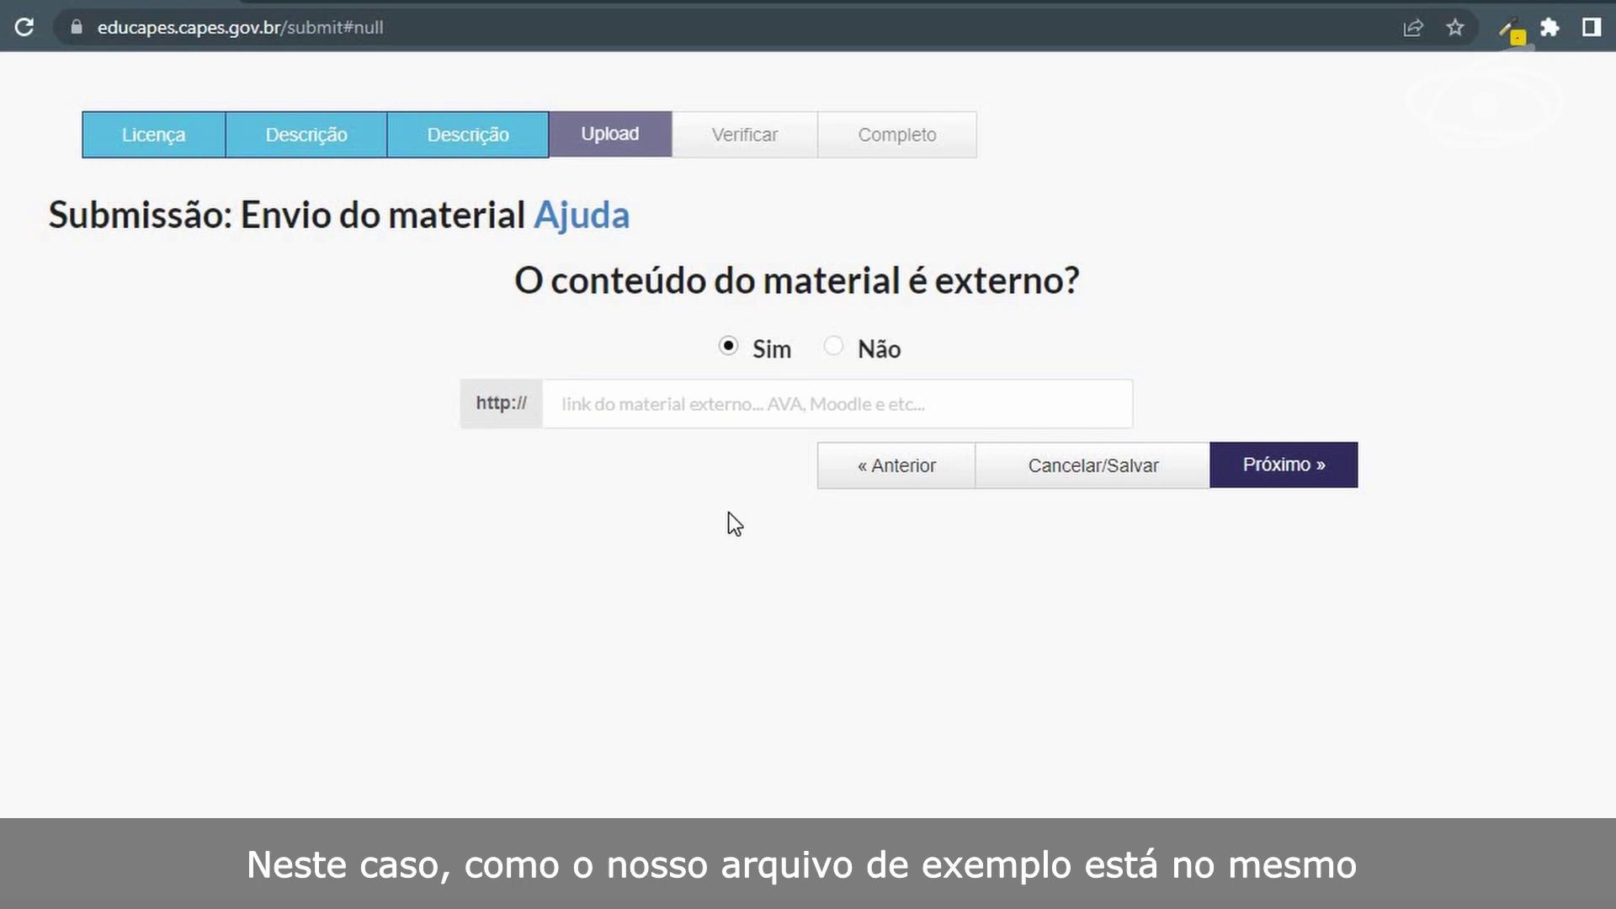
click(833, 346)
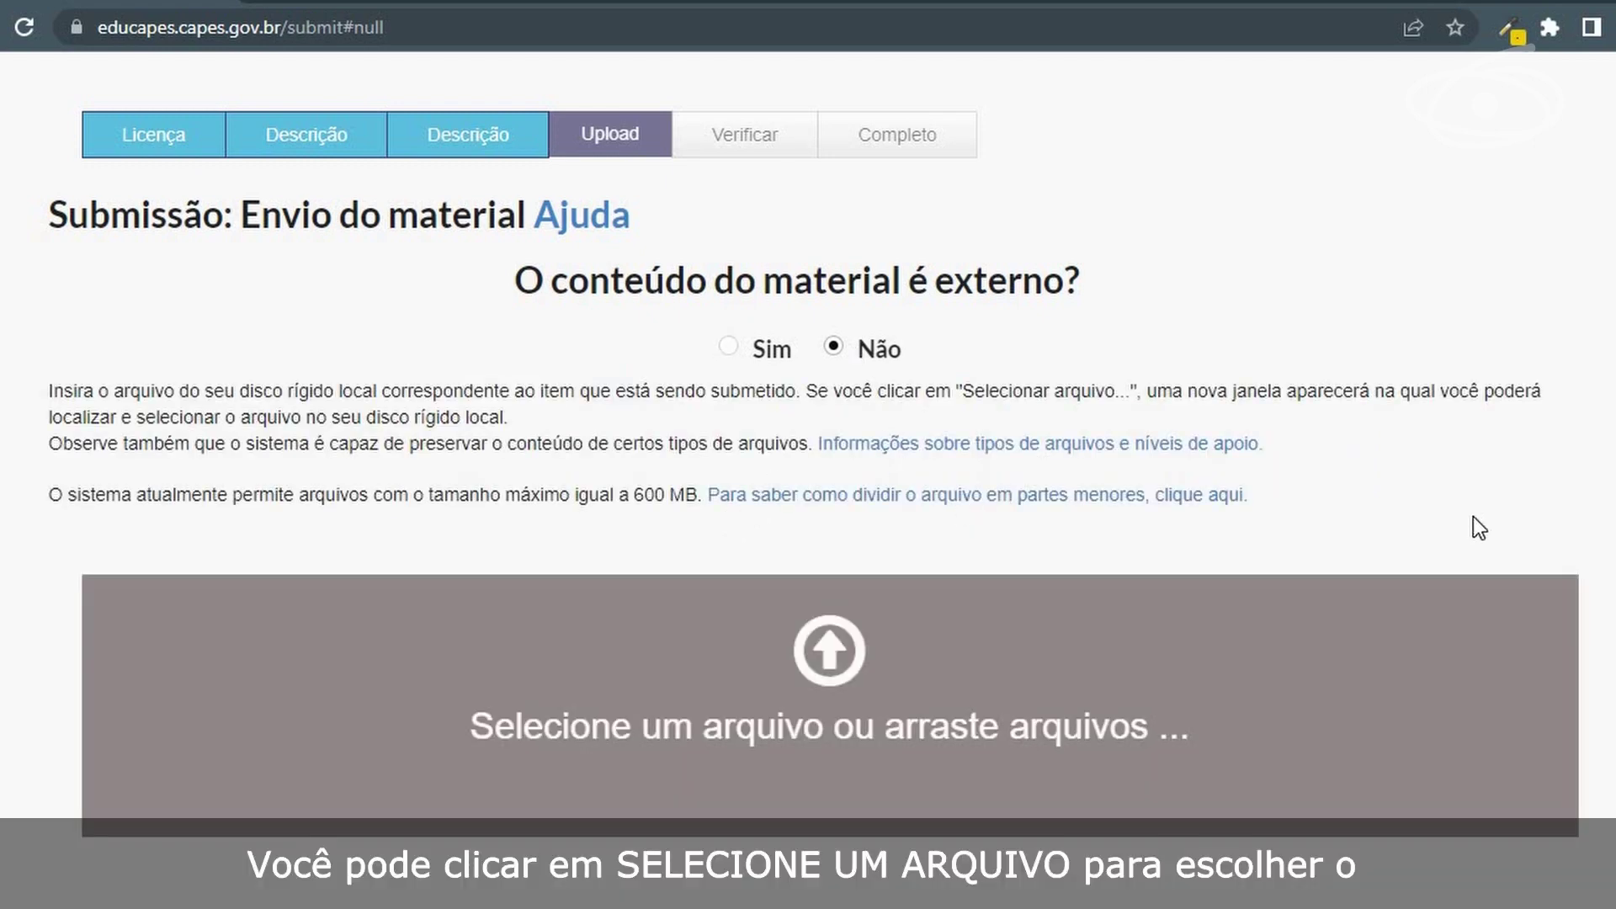
- Upload the PDF file "1 - O que é o eduCAPES (1)" from the Downloads folder
scroll(1330, 518, down, 5)
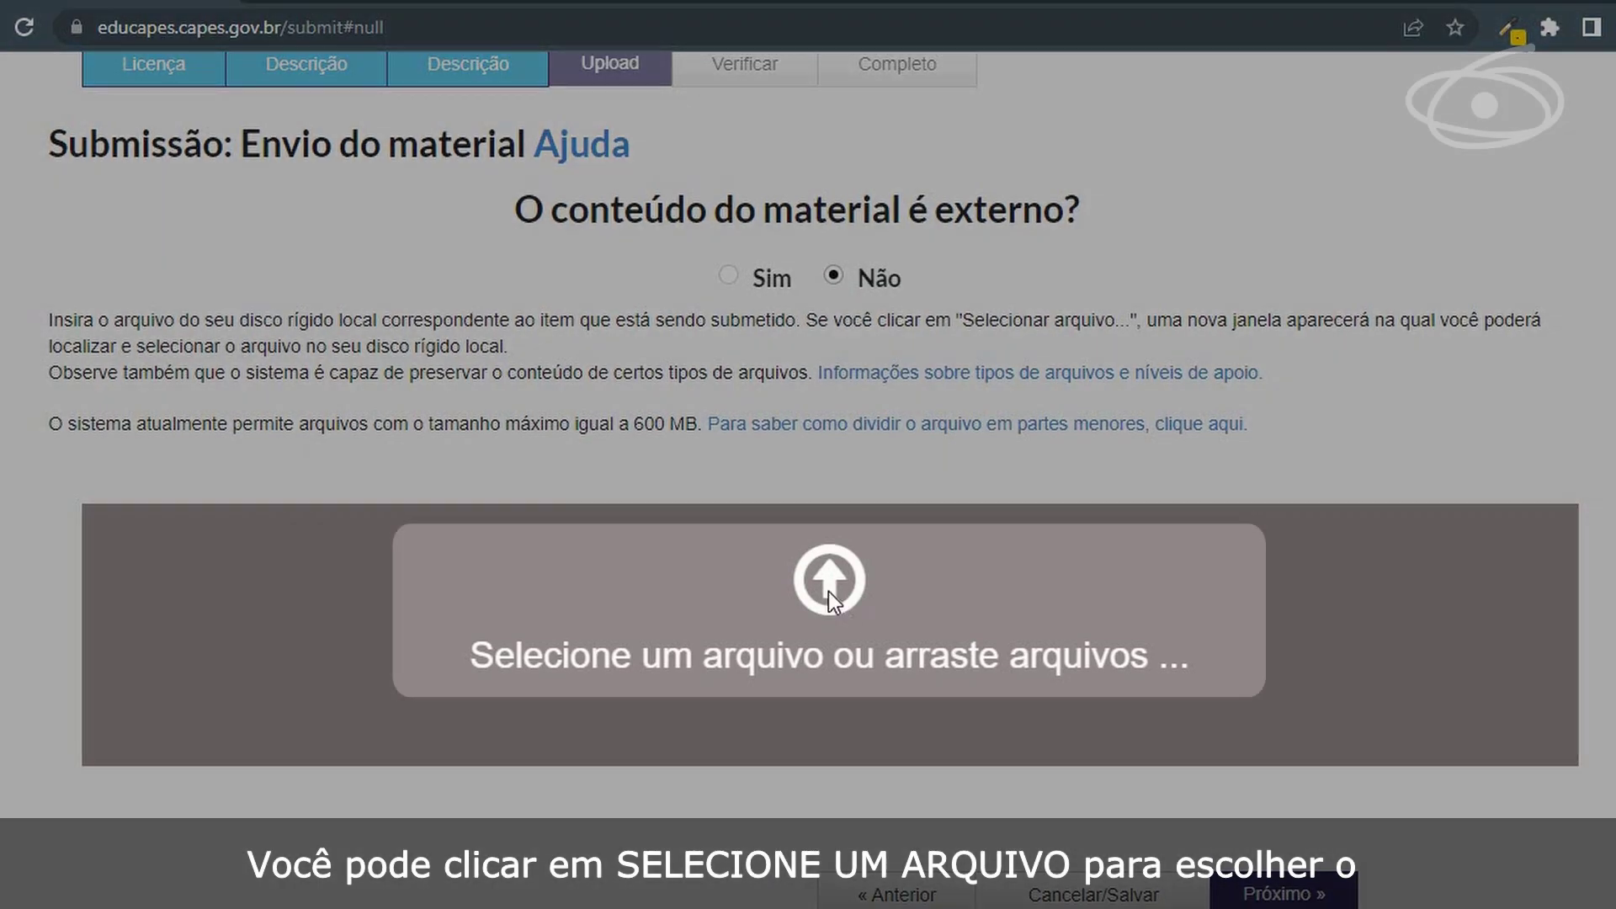
click(823, 665)
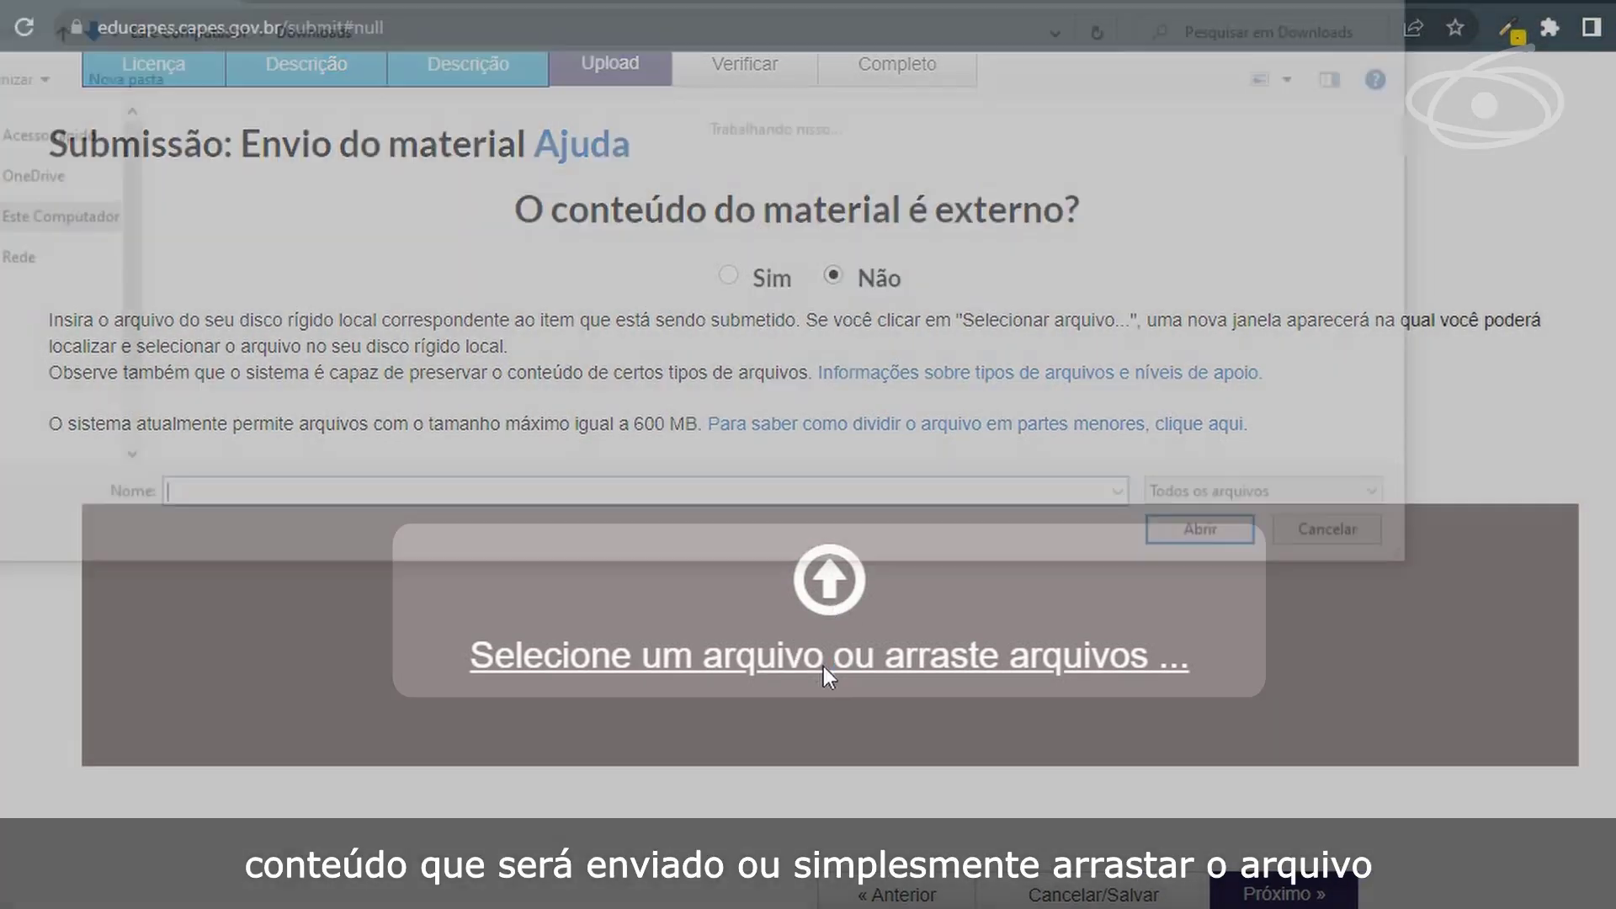
click(224, 407)
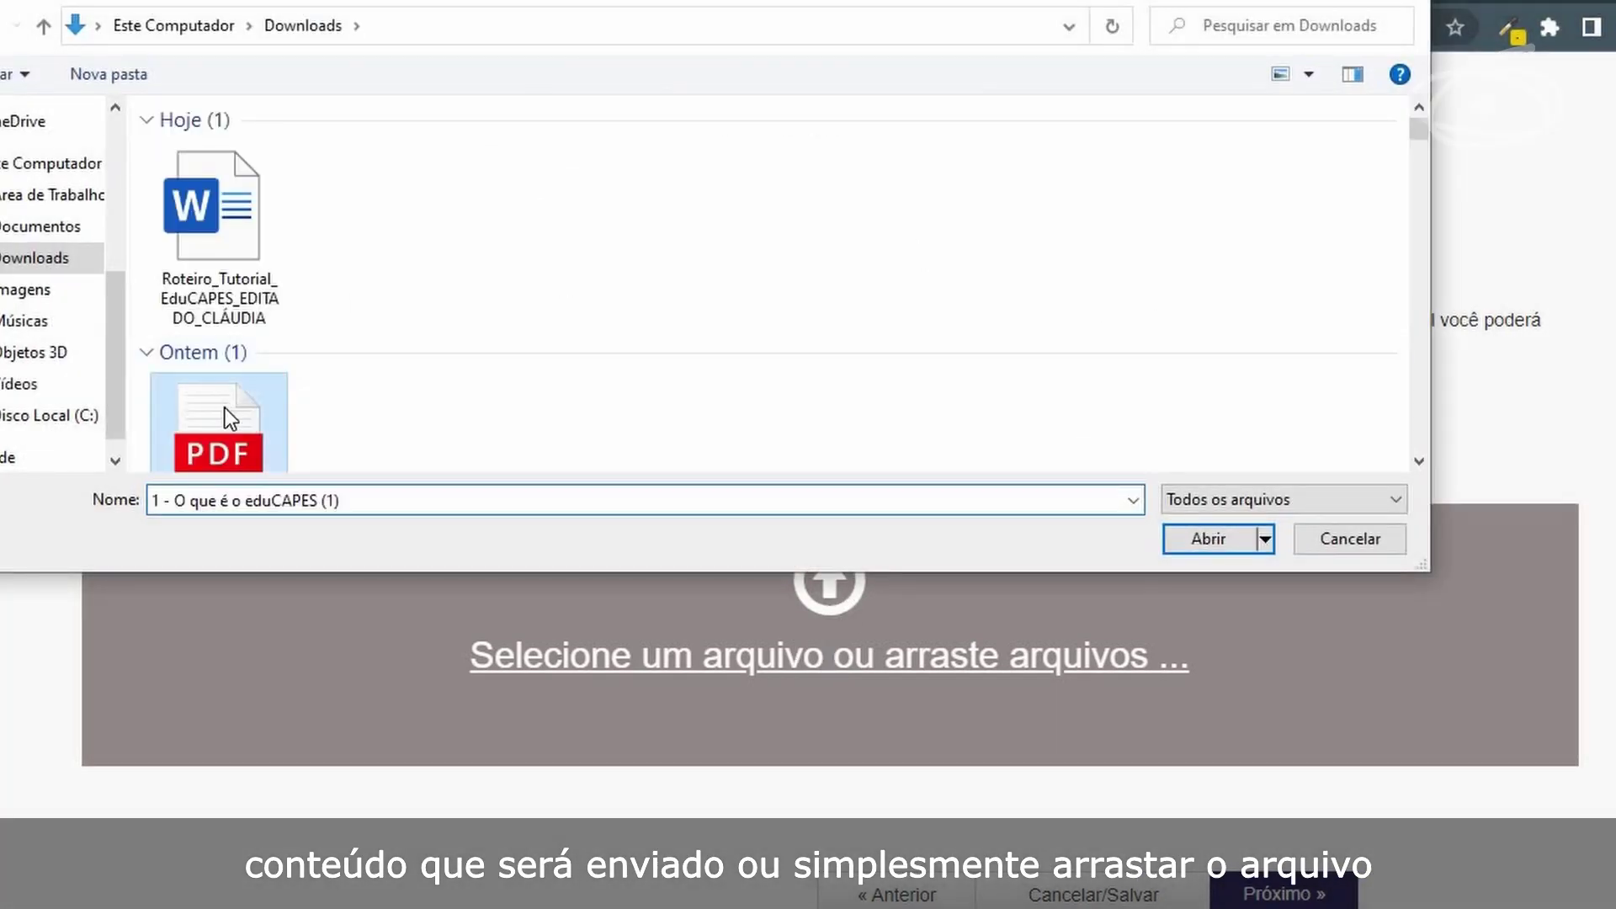
click(1215, 545)
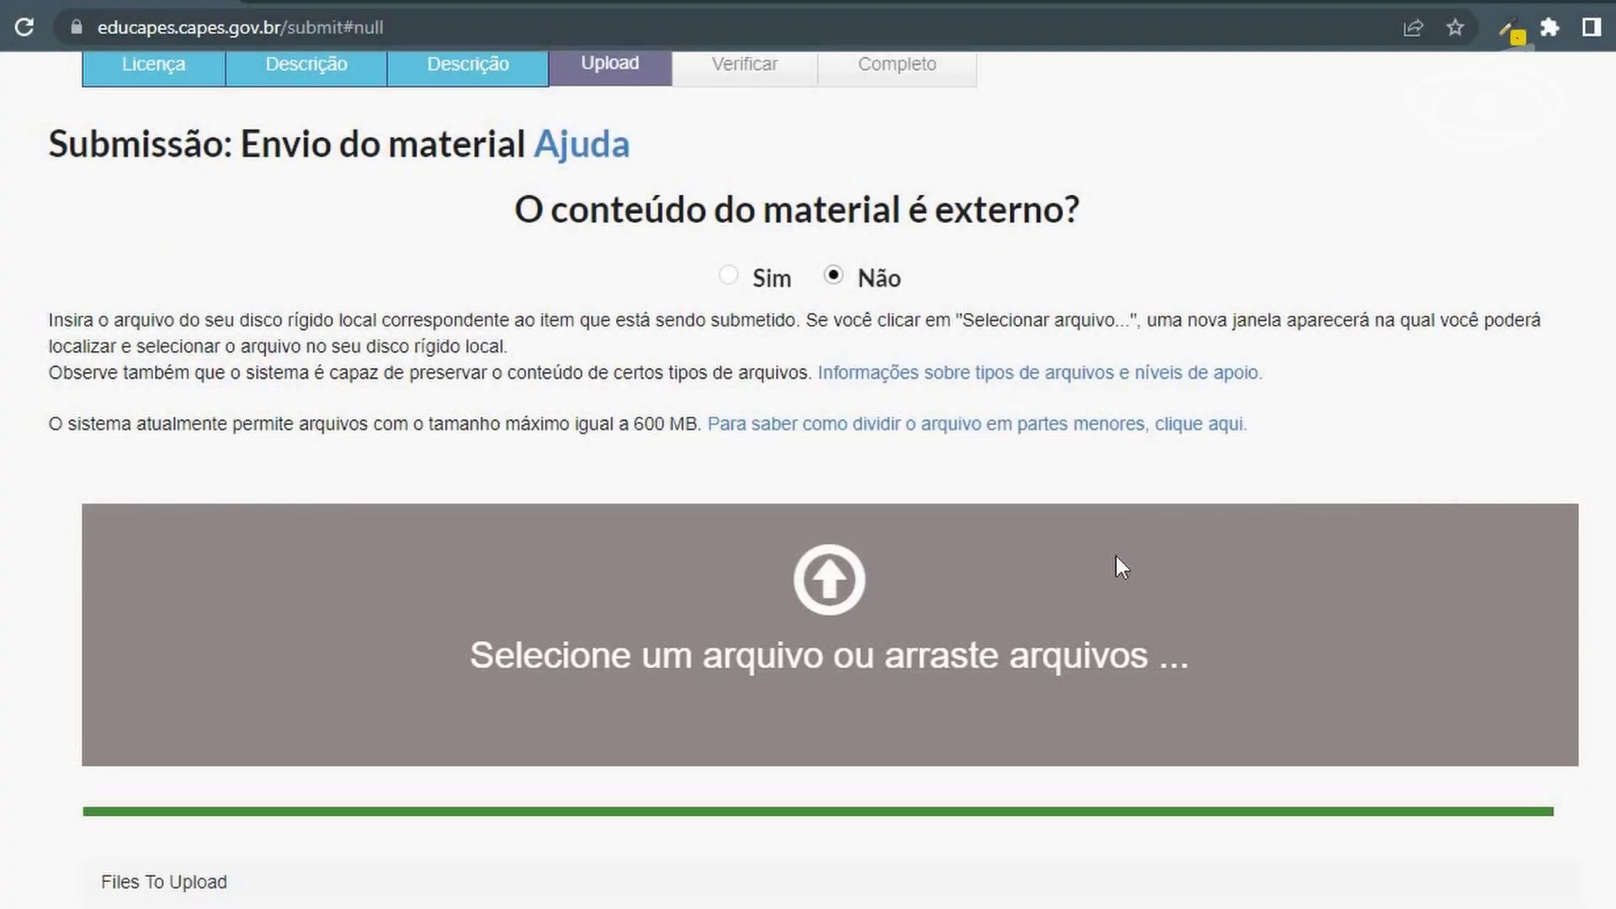
- Set the uploaded file's description to "opcional" and continue past the uploaded files list to the verification page
scroll(1116, 557, down, 5)
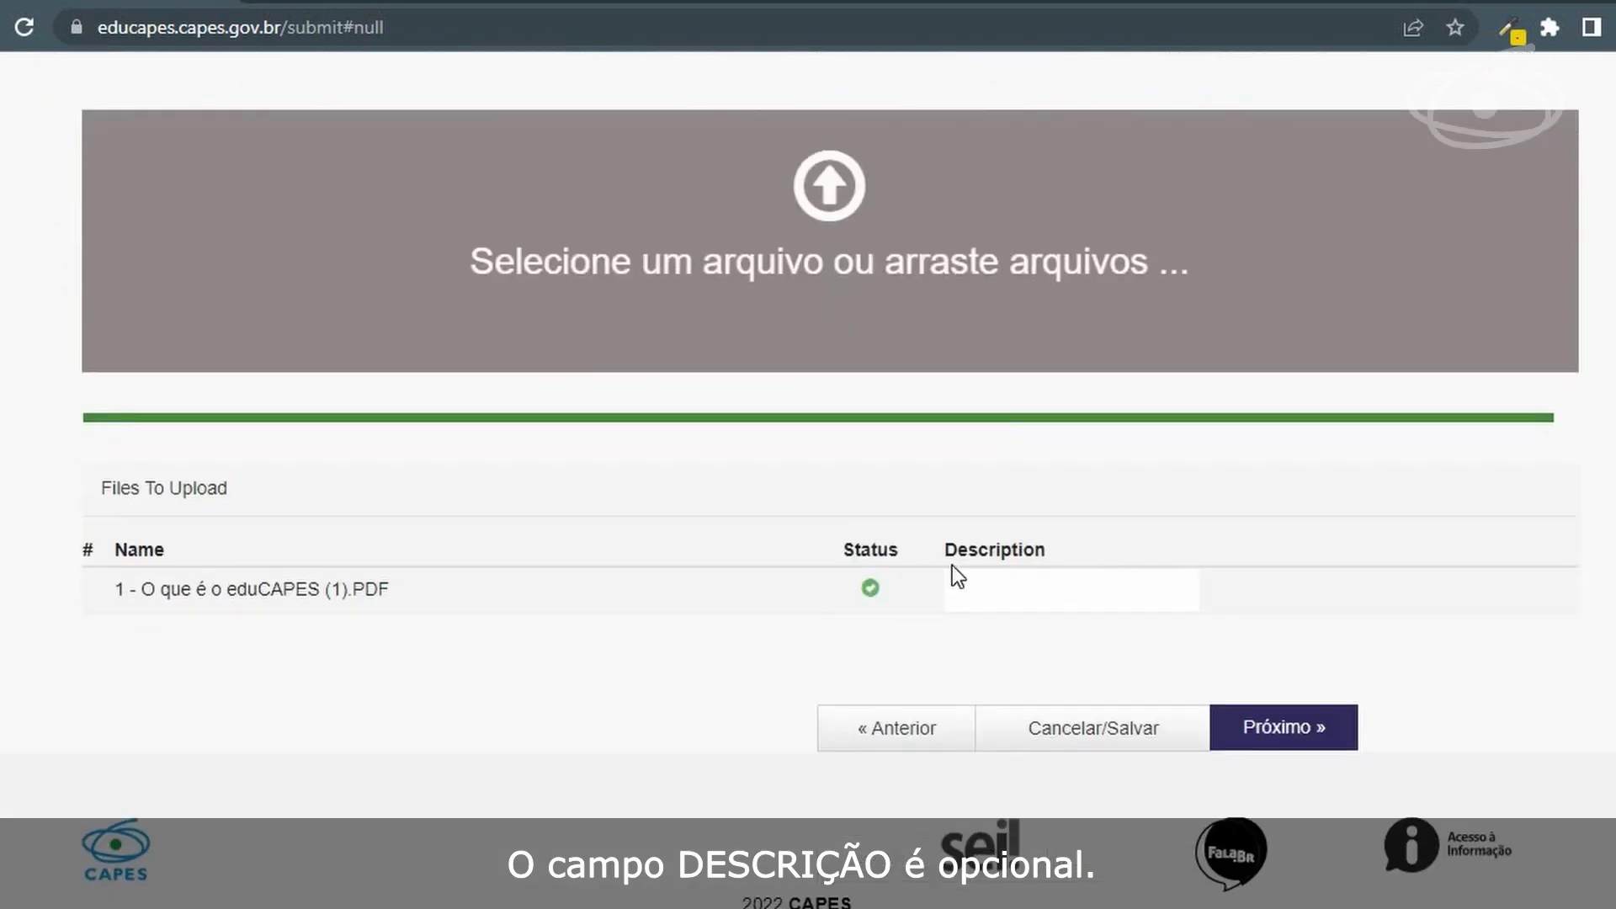
double_click(957, 552)
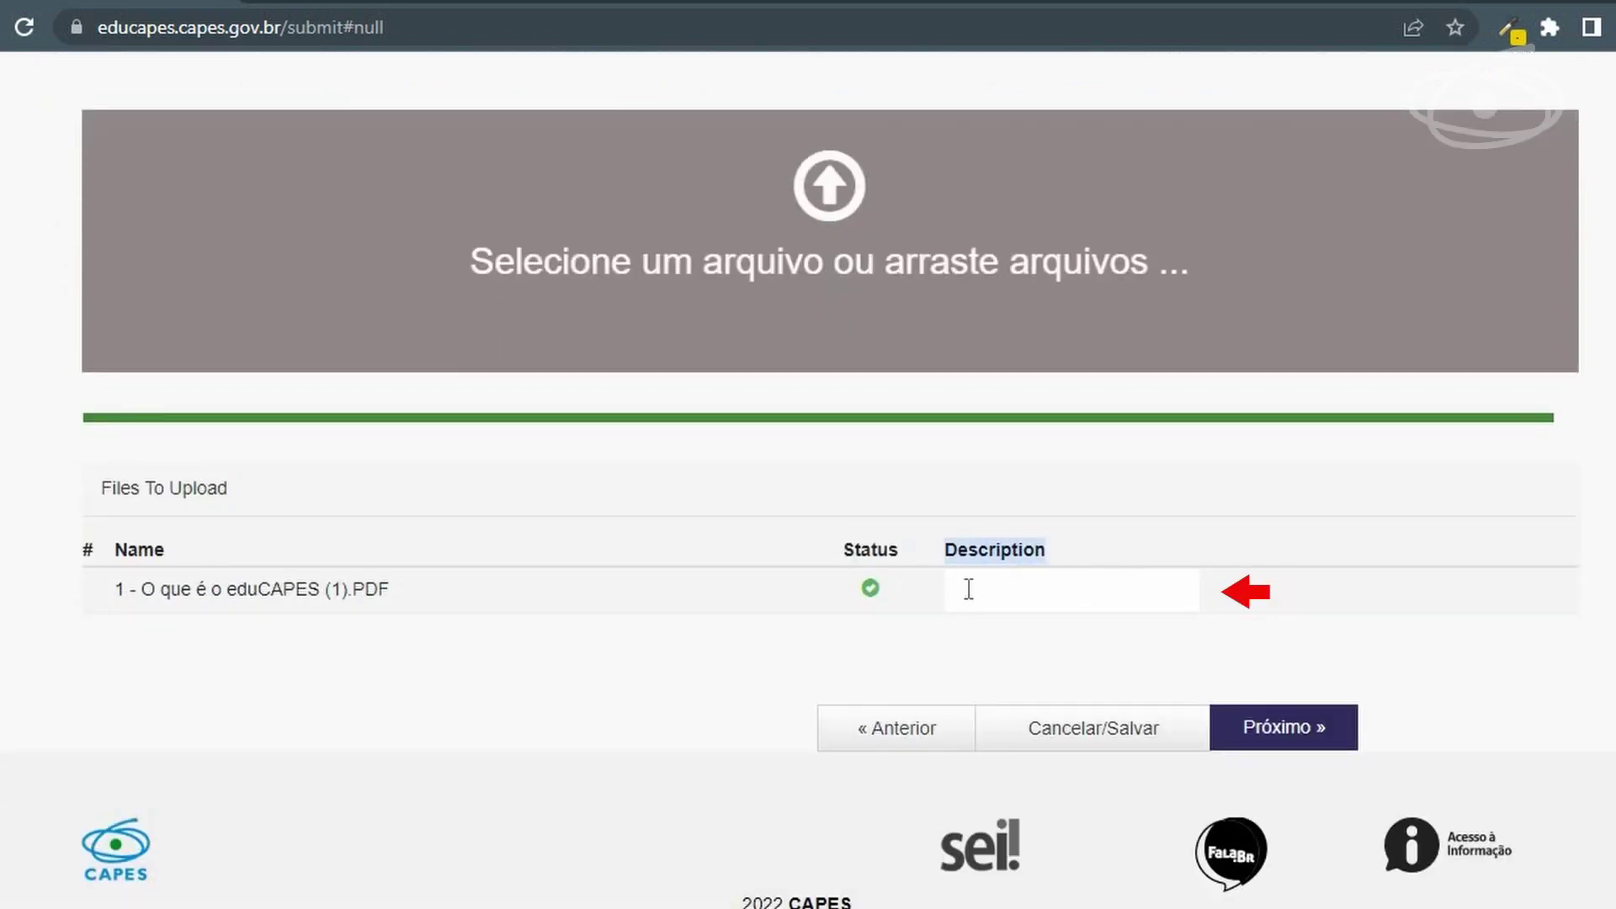
click(999, 582)
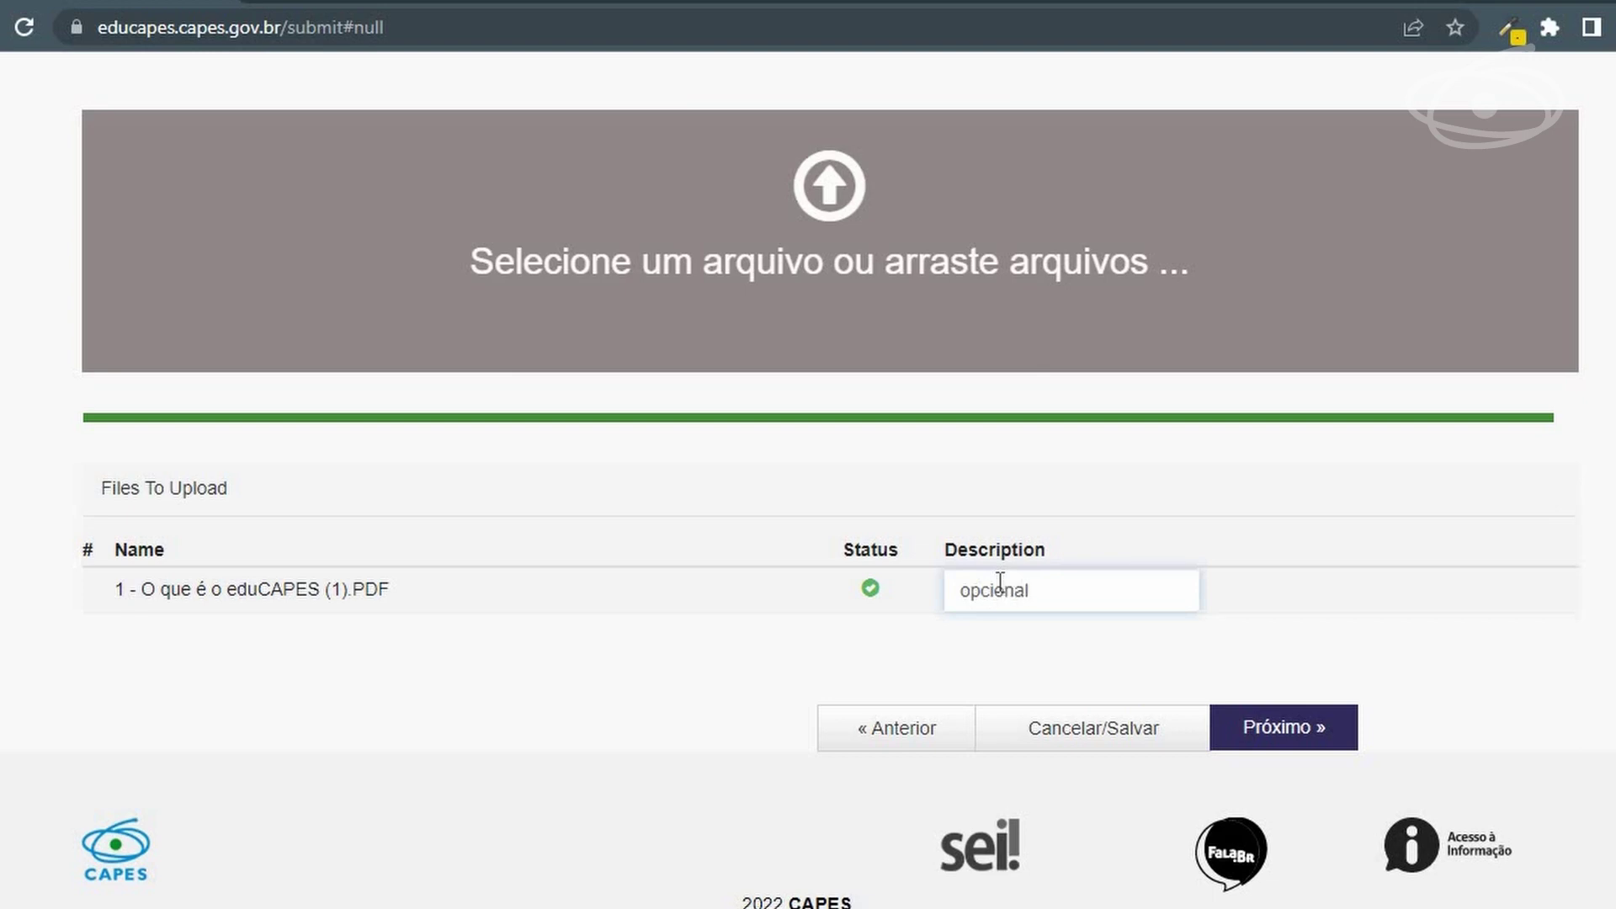
click(1004, 643)
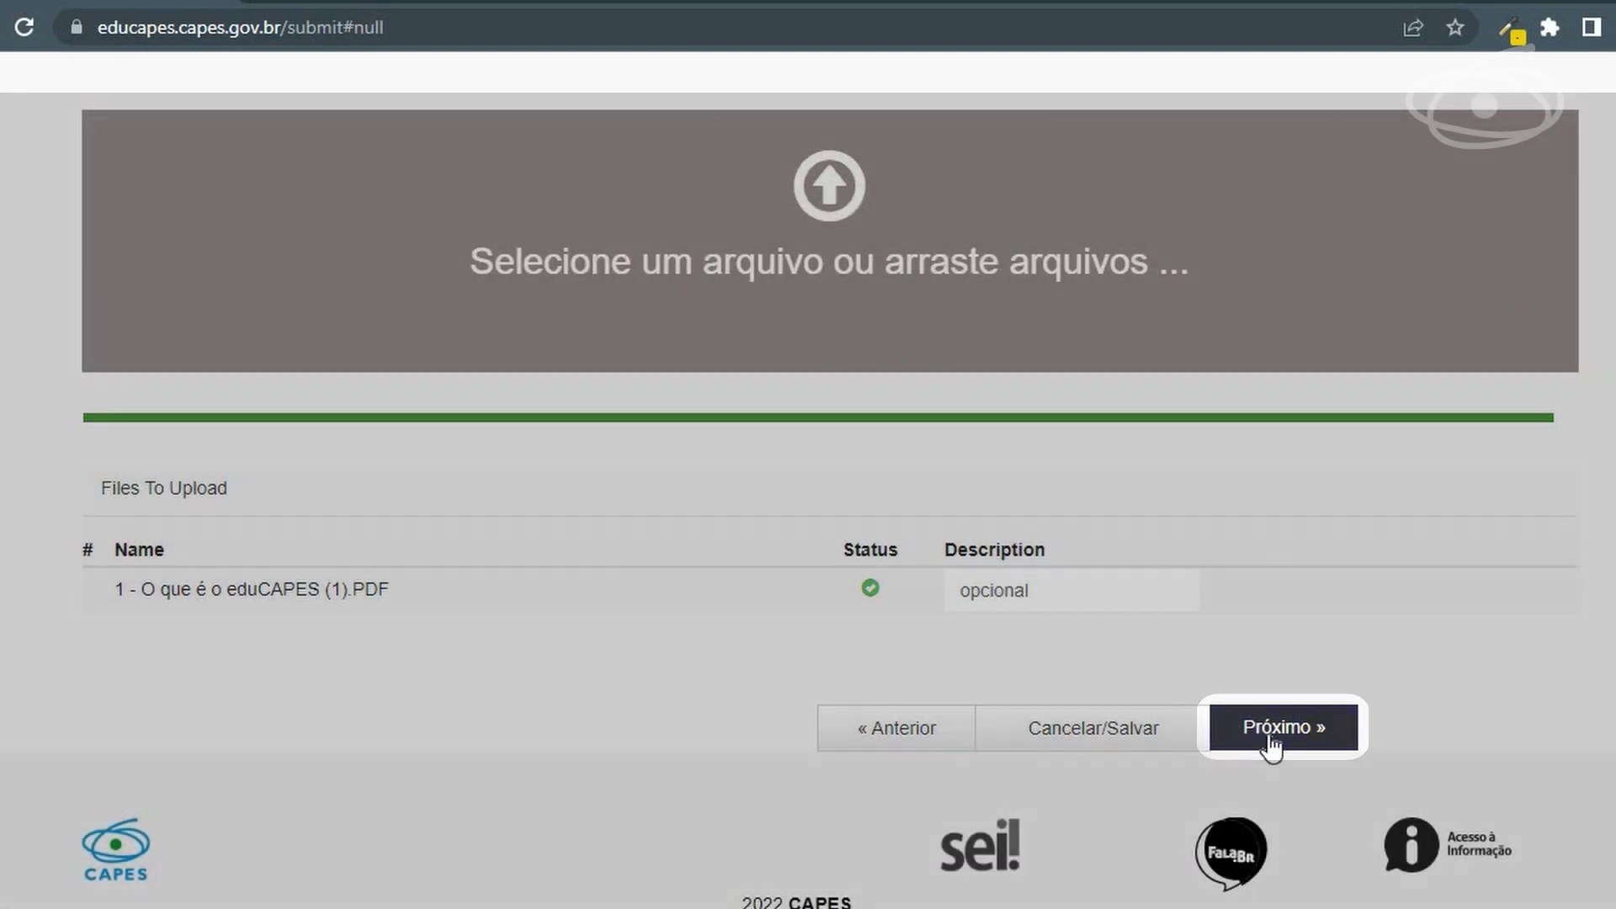
click(1267, 739)
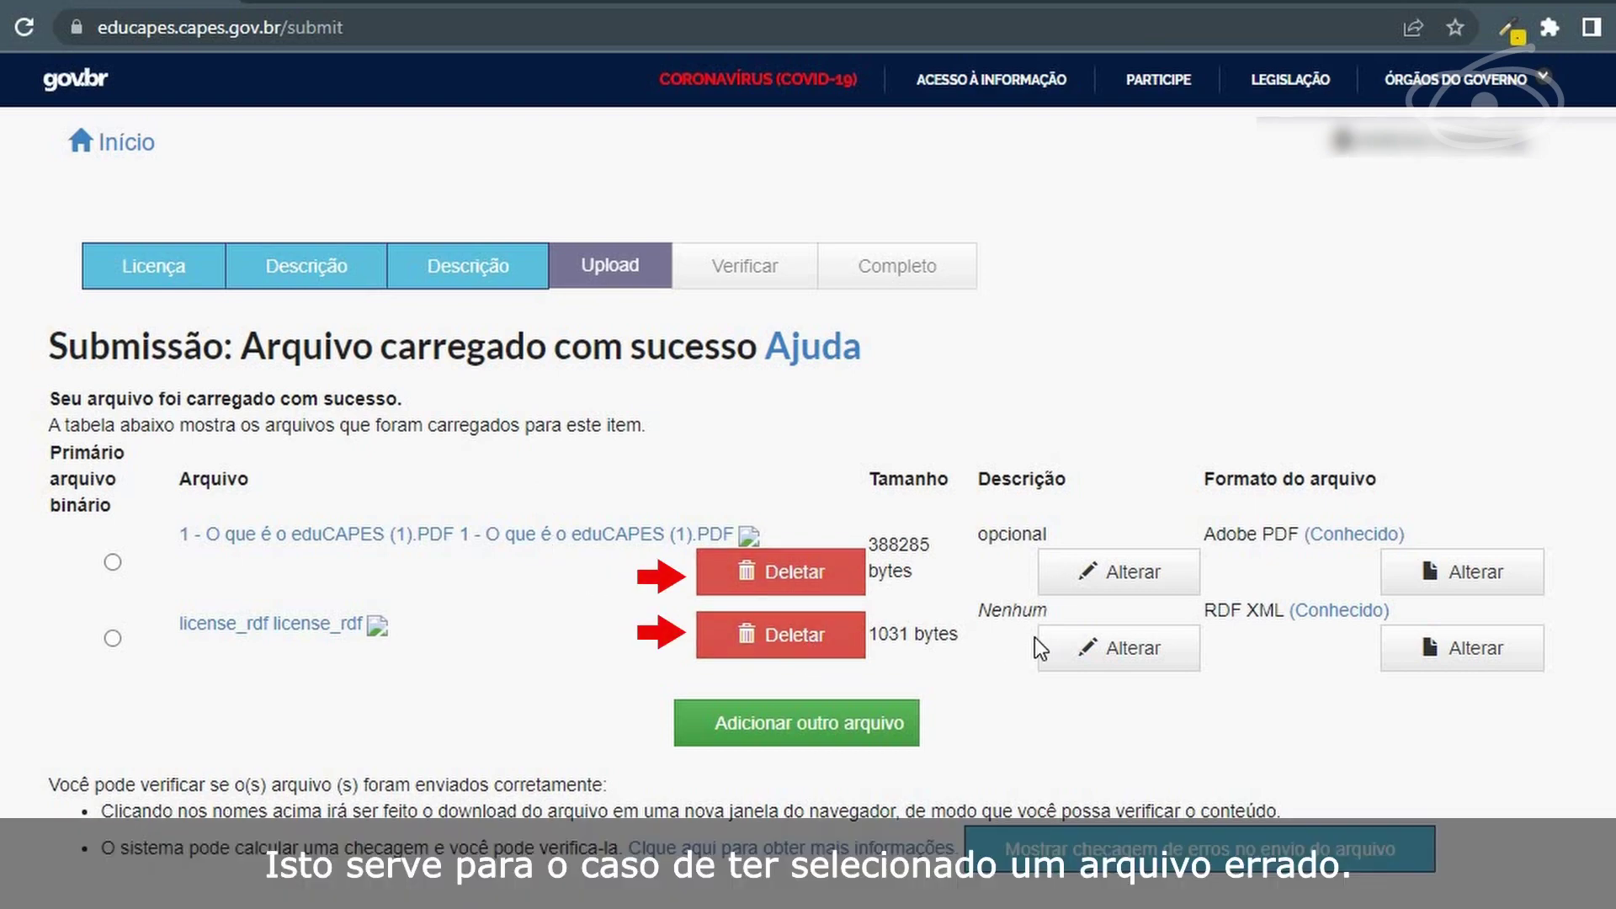
scroll(1006, 634, down, 3)
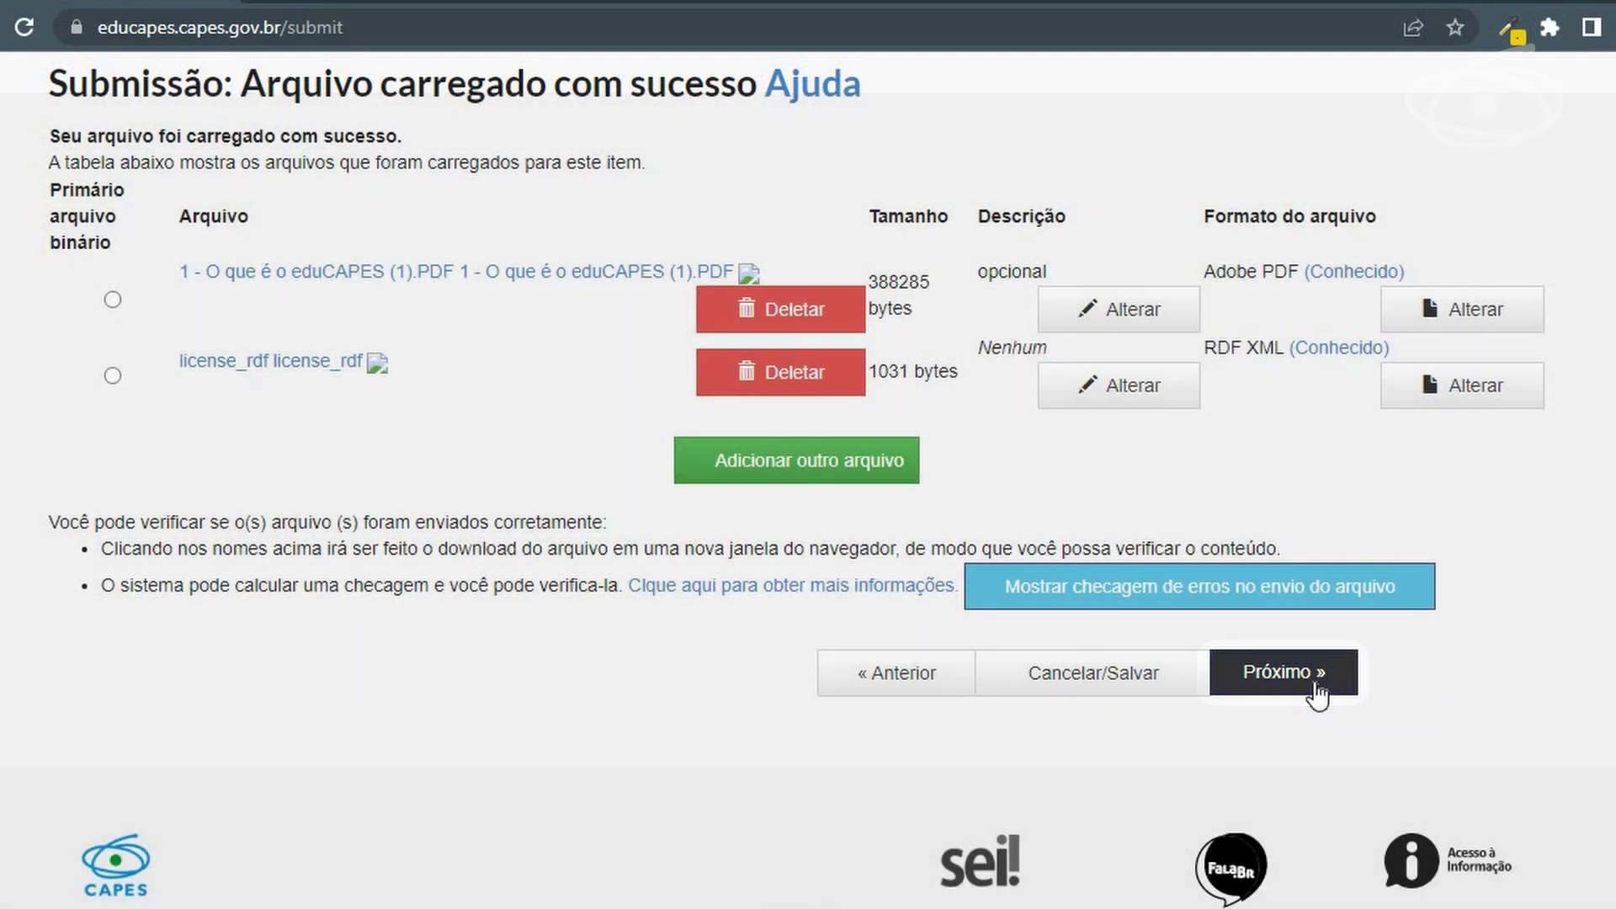
click(1315, 689)
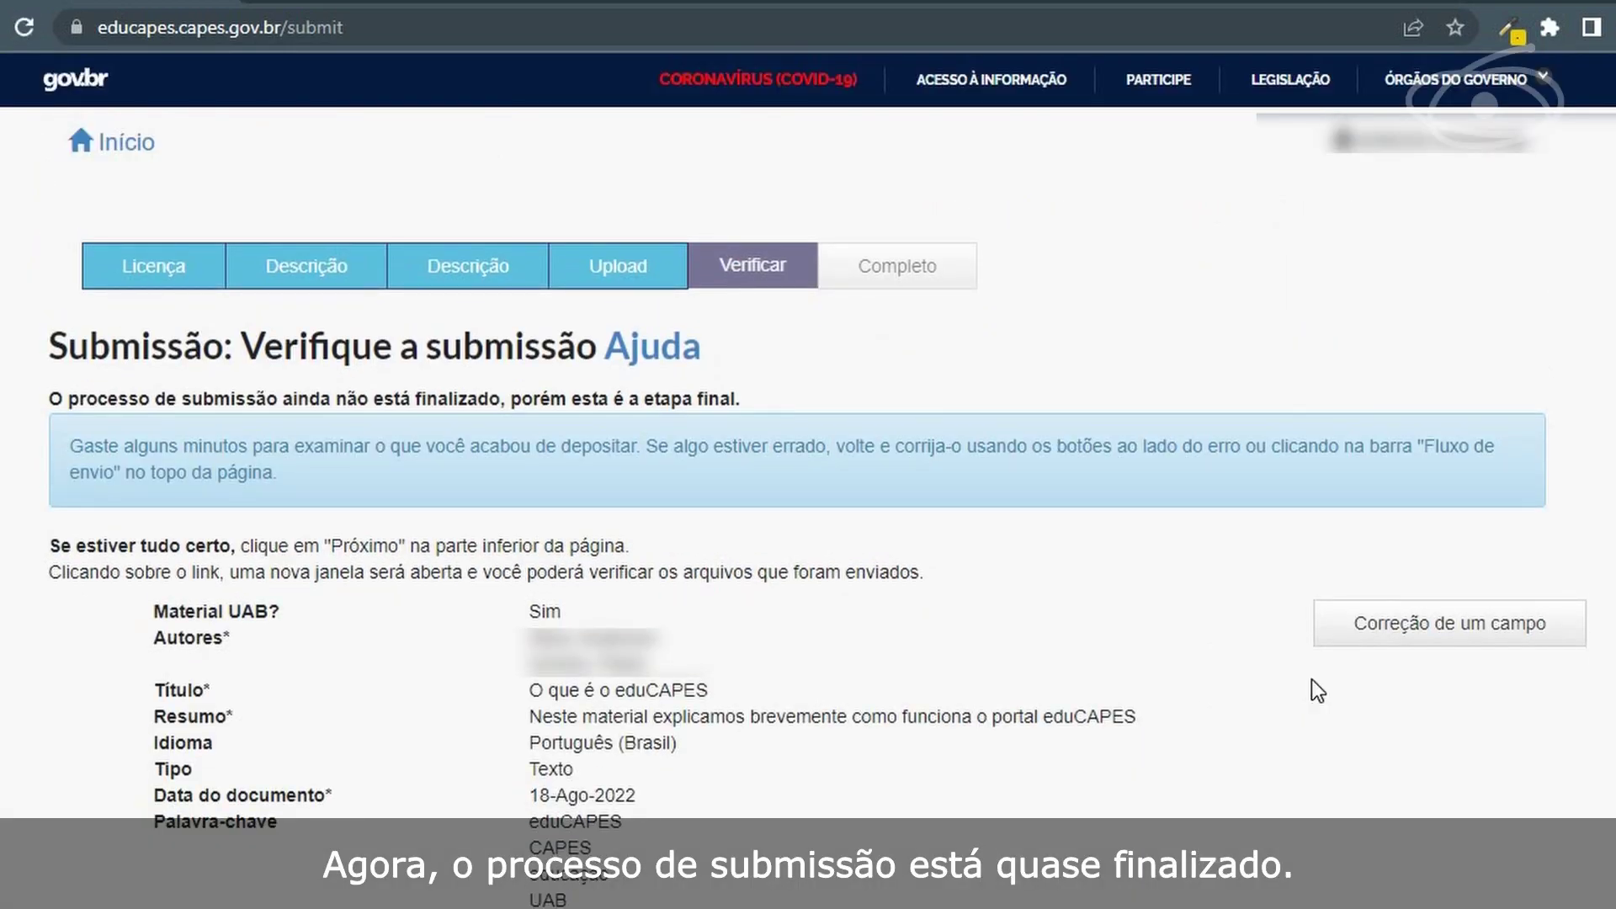
- Review the entered metadata and attached files on the verification page, and conclude the submission
scroll(1311, 679, down, 3)
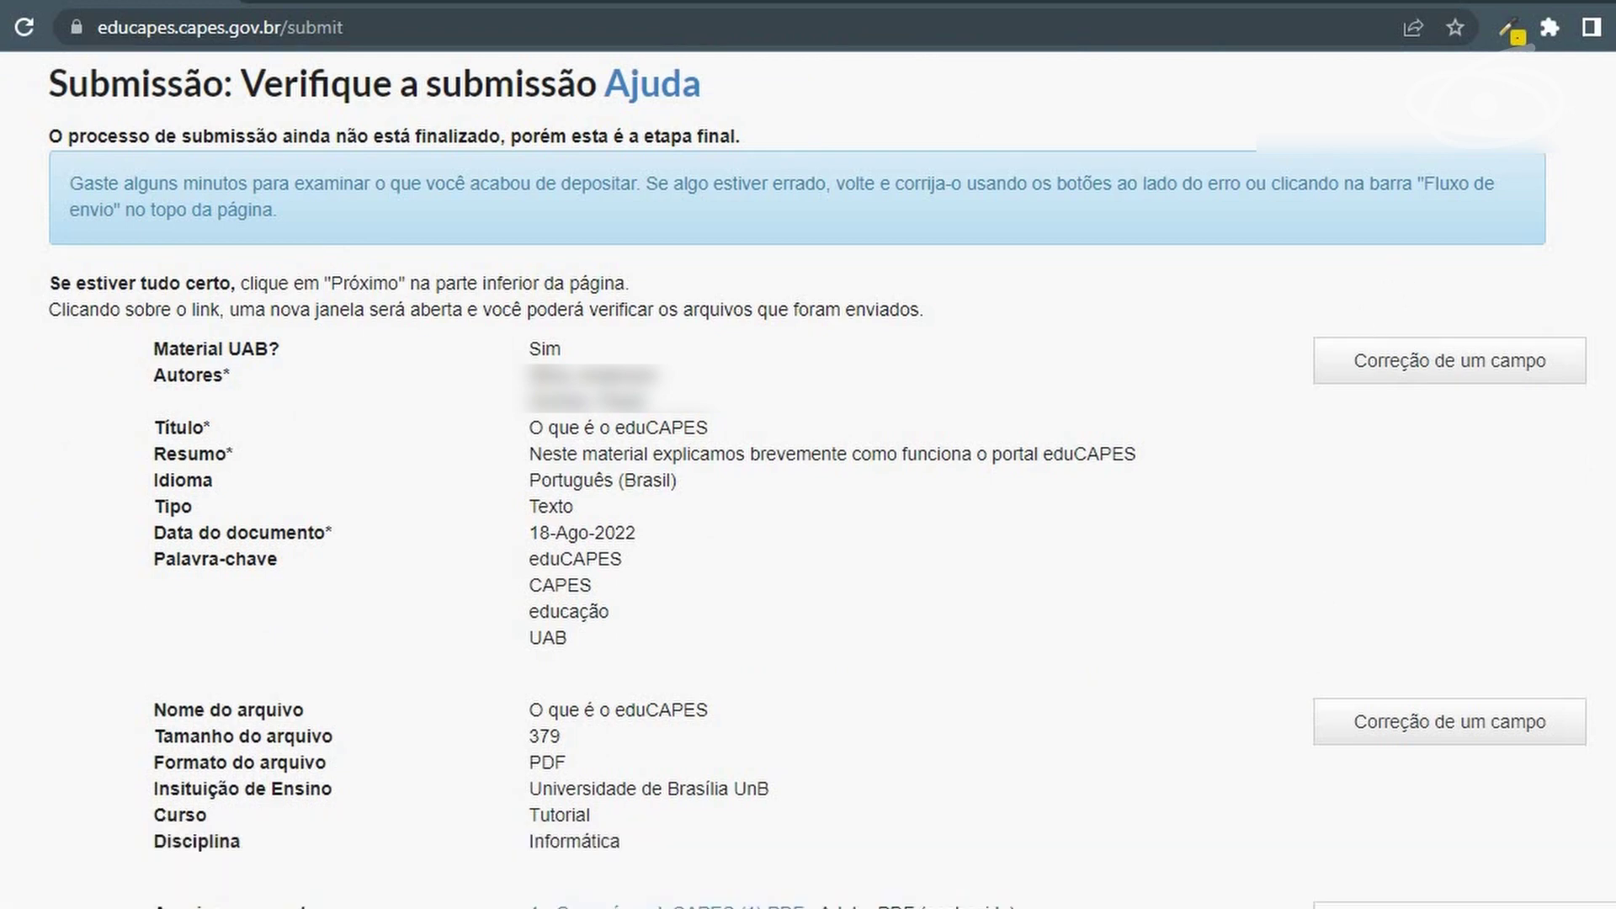
scroll(808, 480, down, 2)
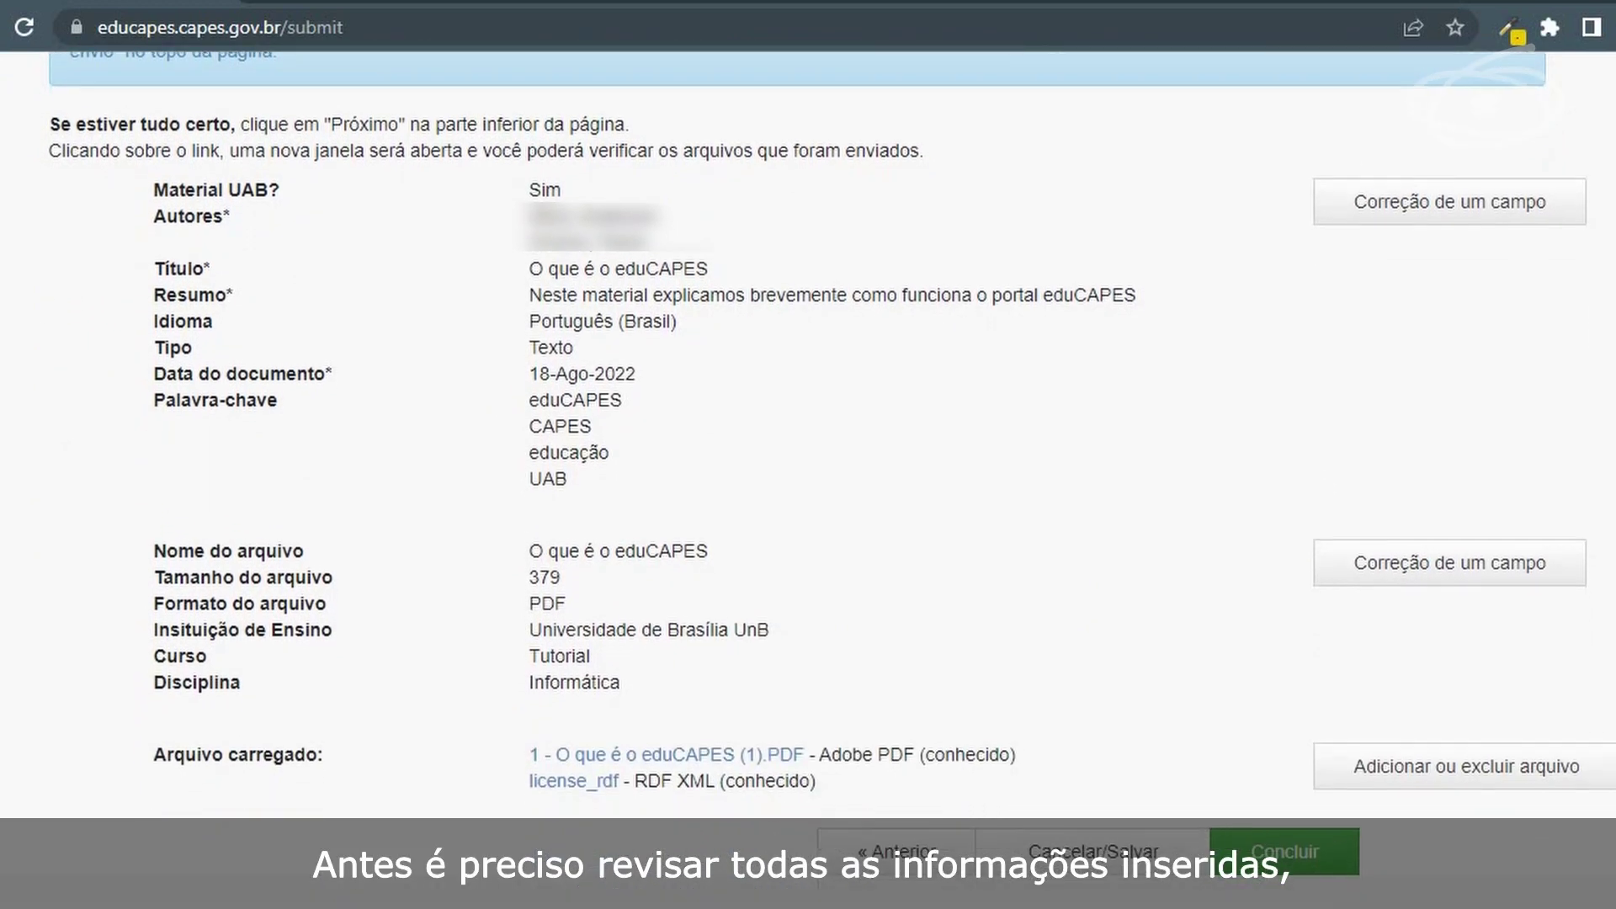
scroll(808, 438, down, 2)
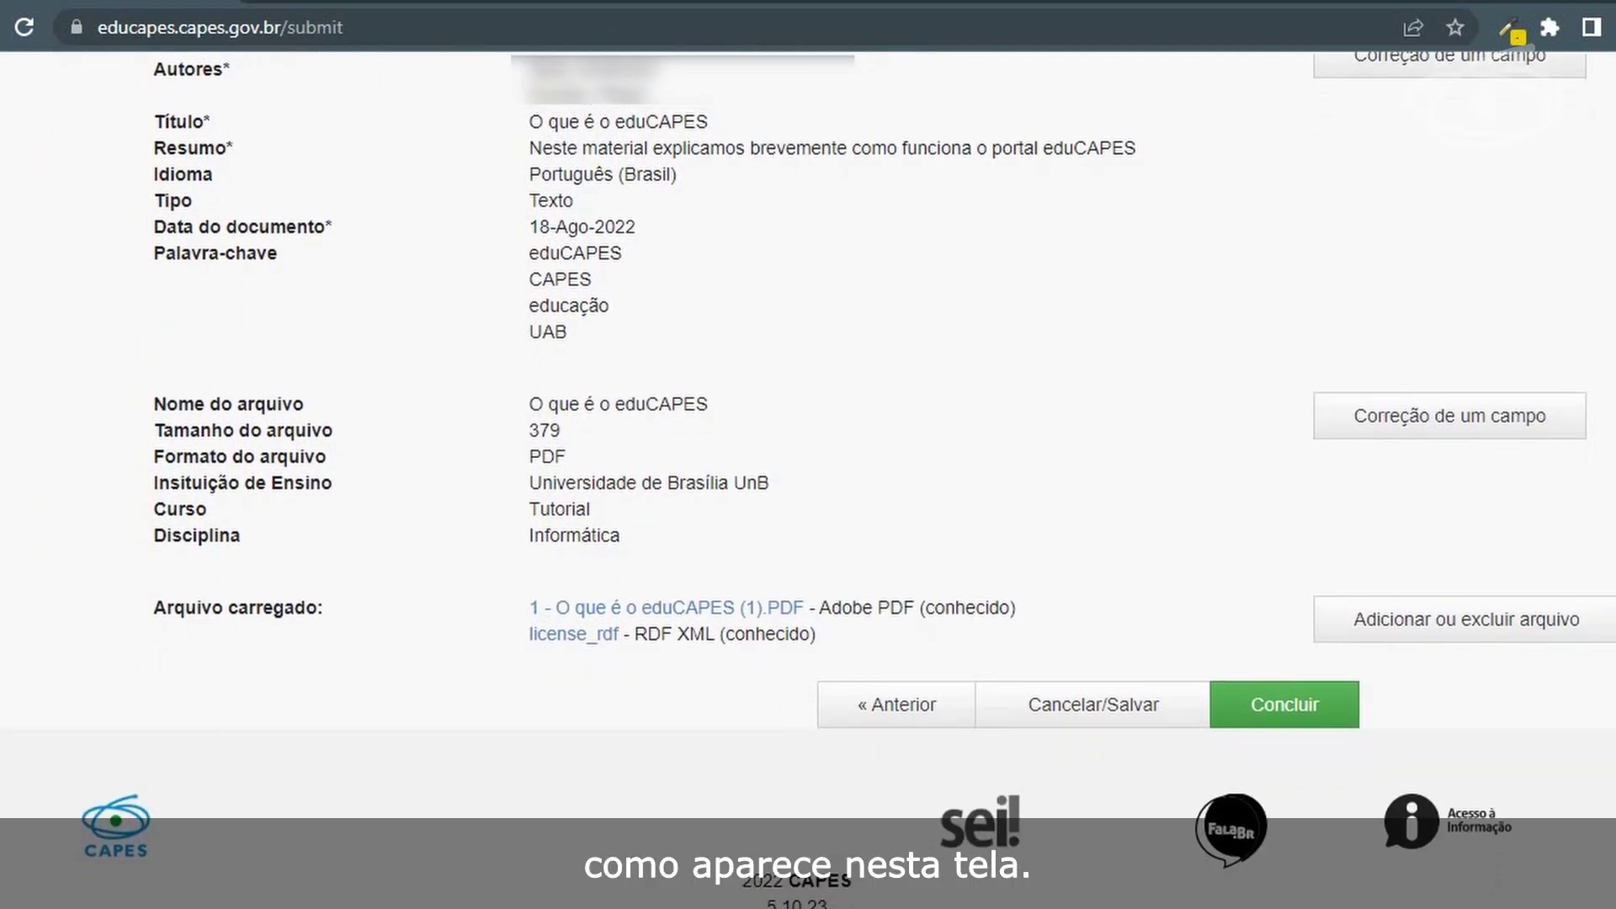
scroll(808, 437, down, 1)
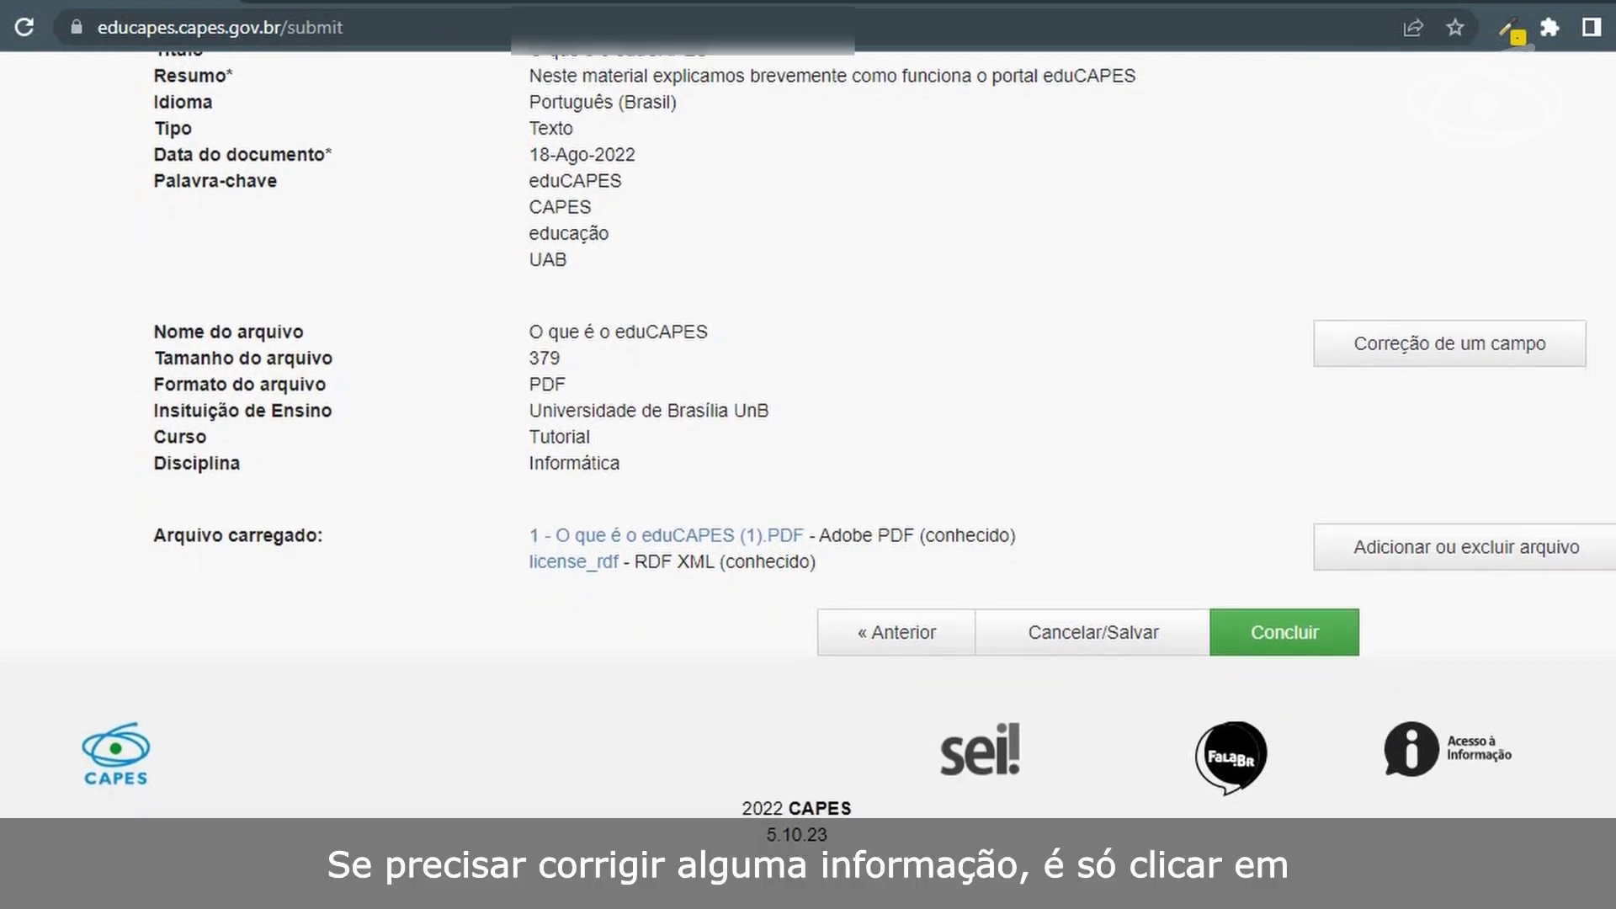
scroll(807, 437, up, 3)
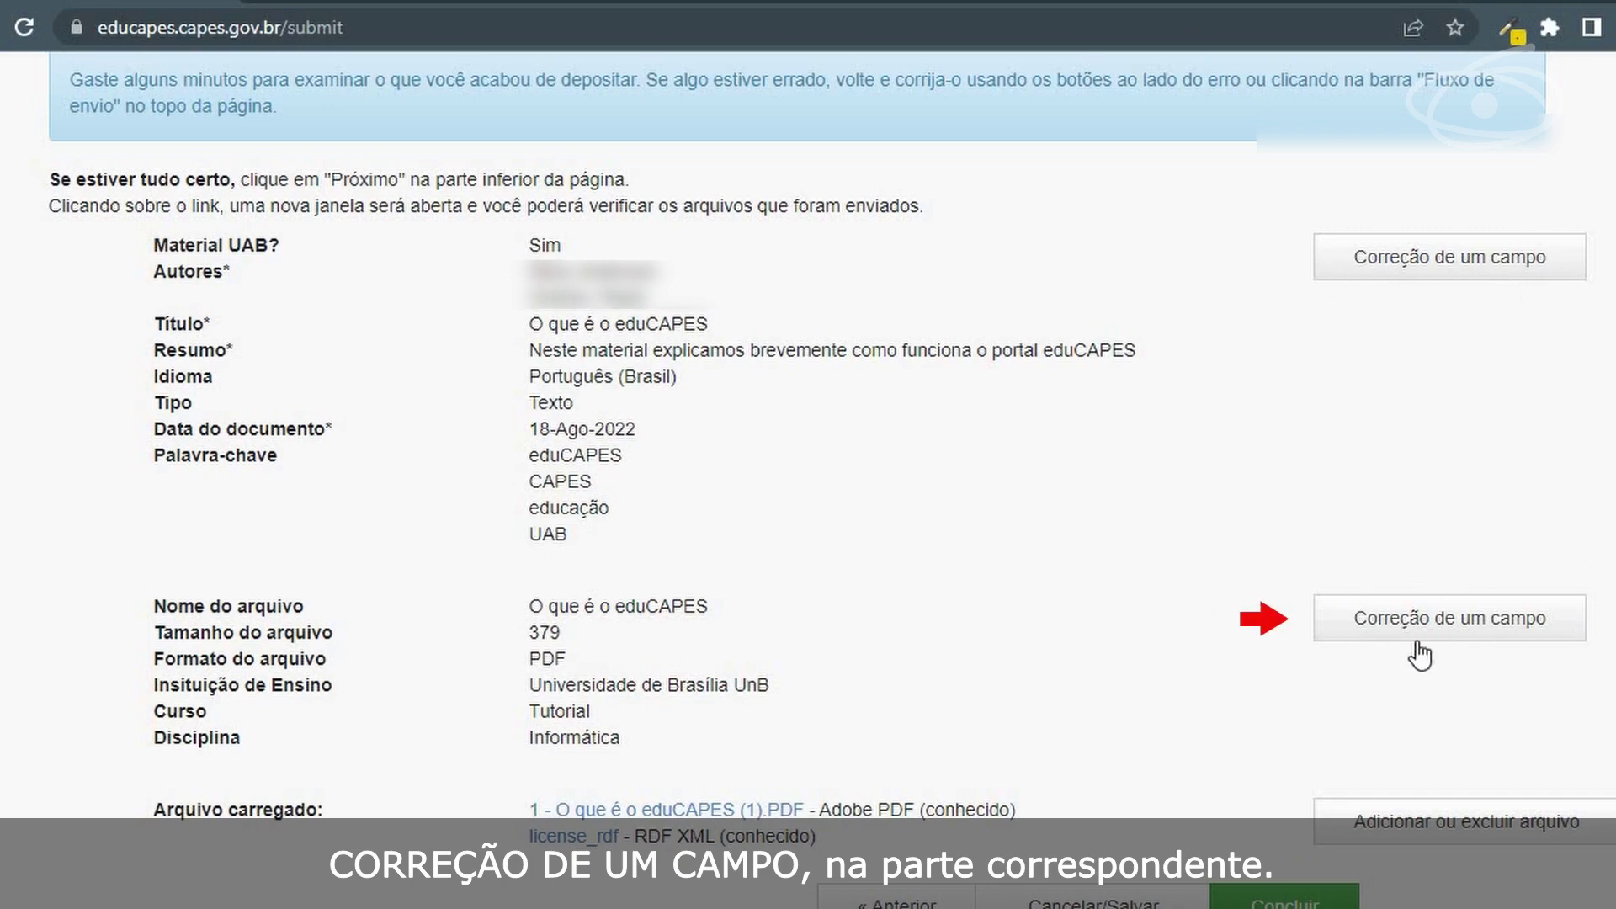
scroll(1370, 586, down, 3)
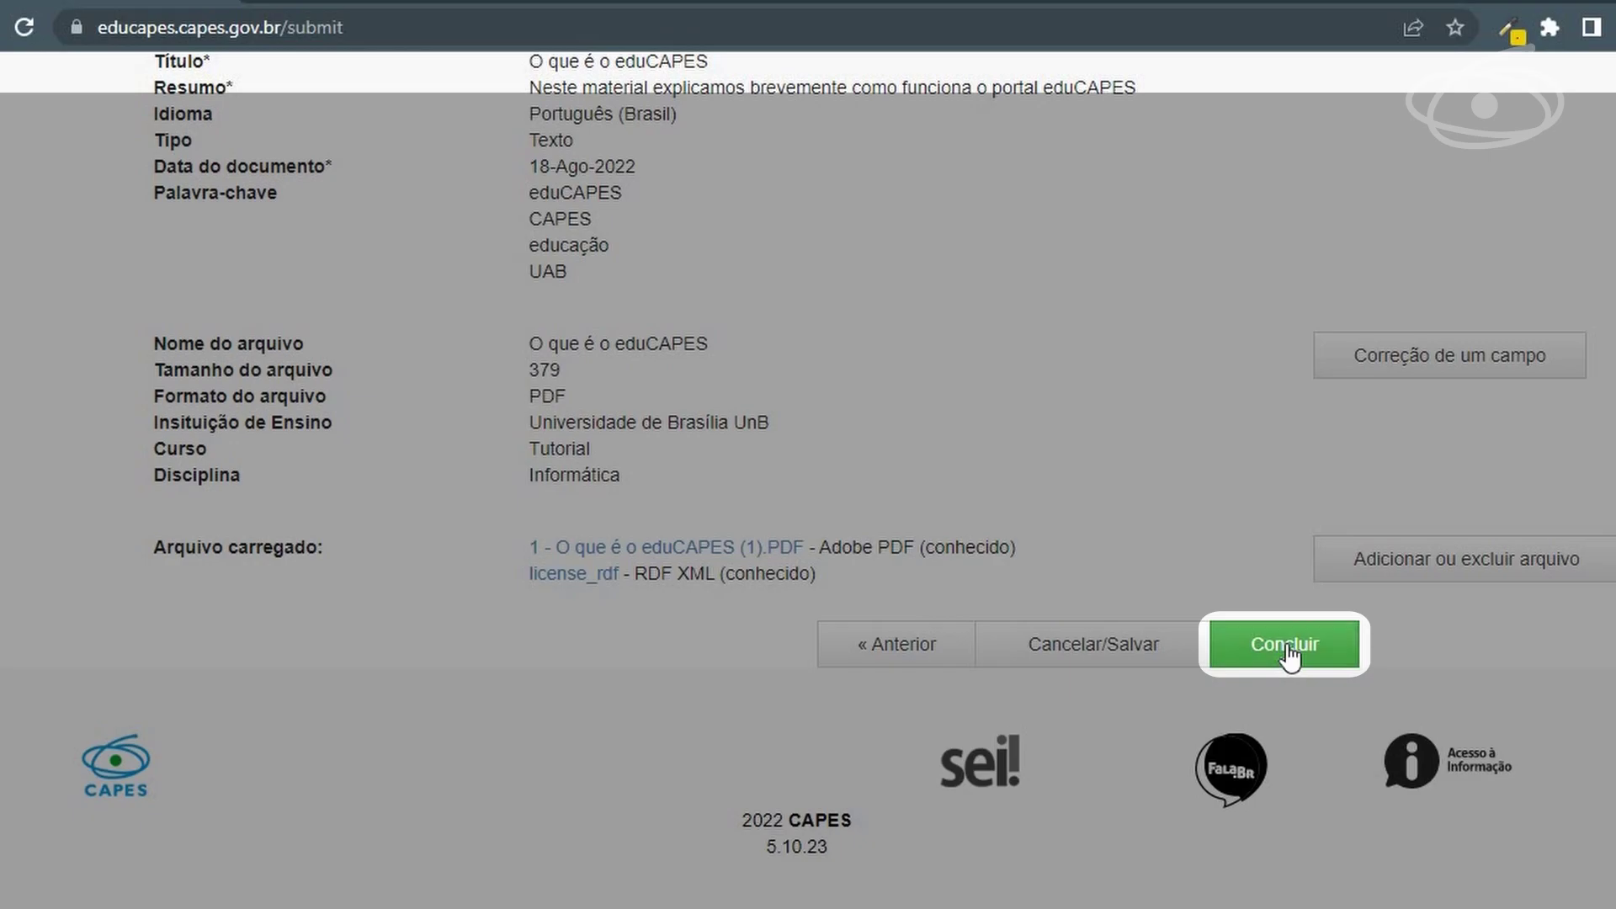
click(1306, 657)
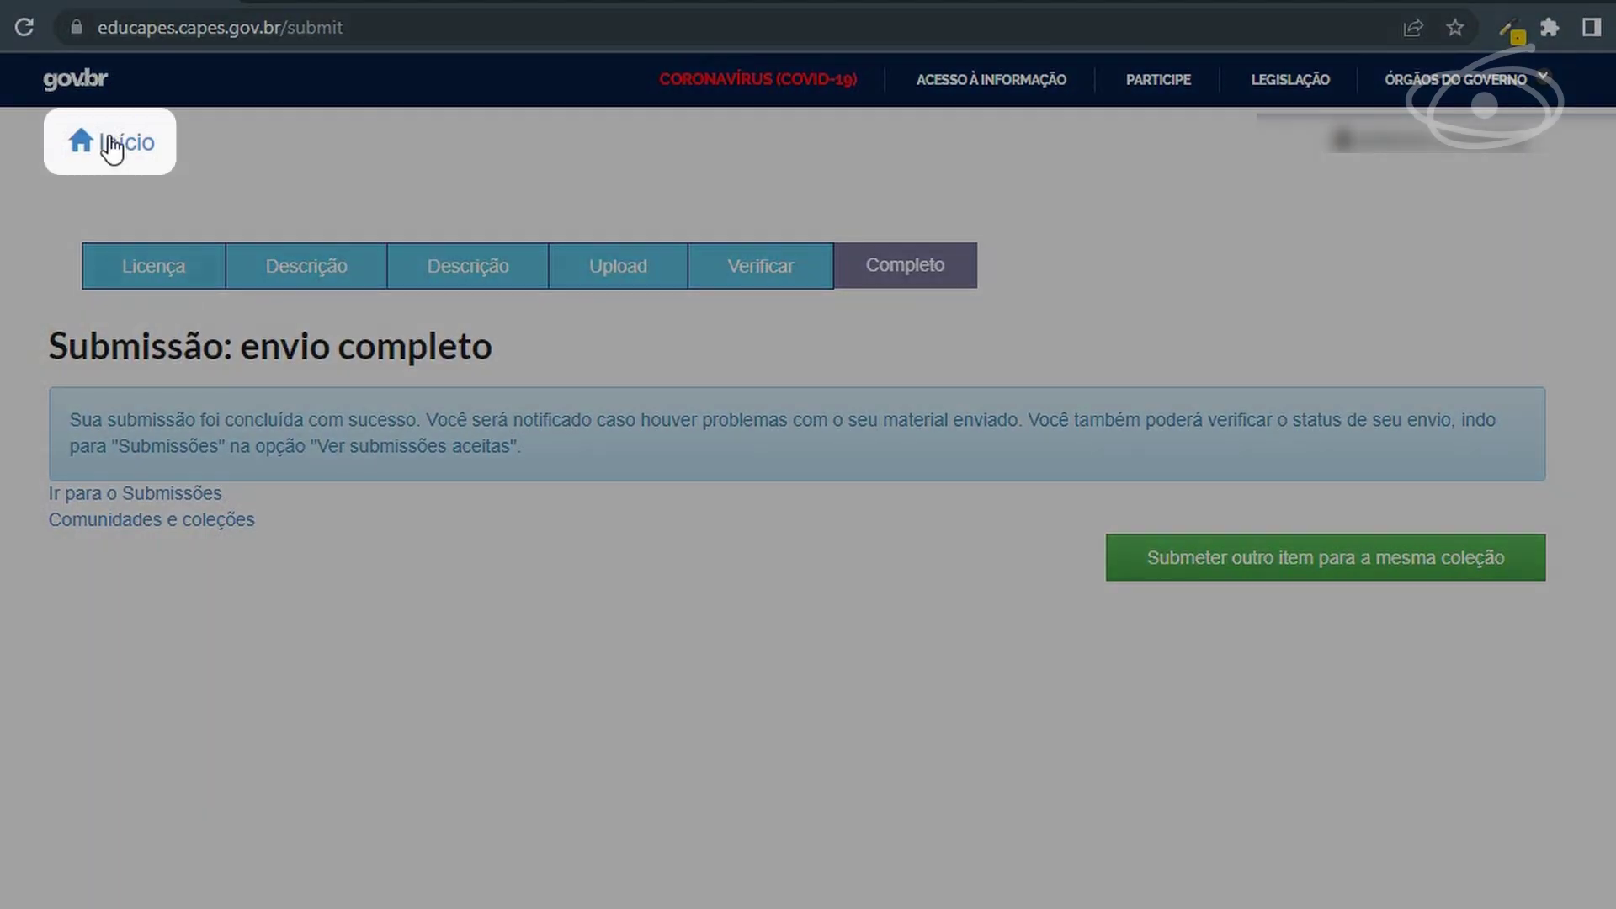
- Return to the home page and open the accepted submissions list in the account's Submissões area
click(109, 155)
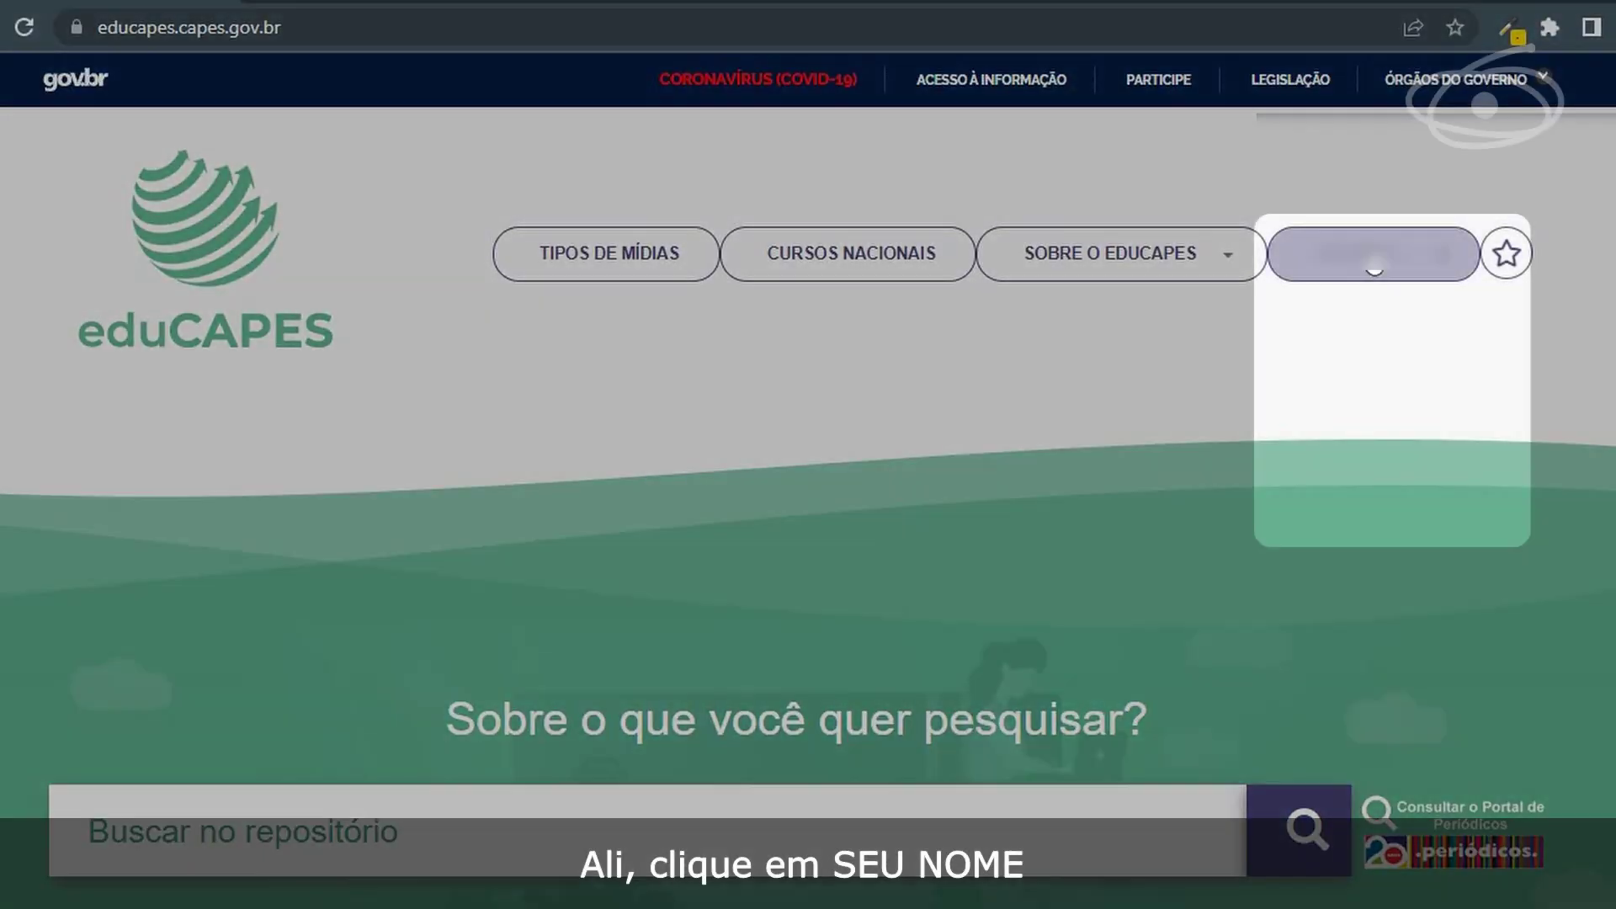
click(1374, 267)
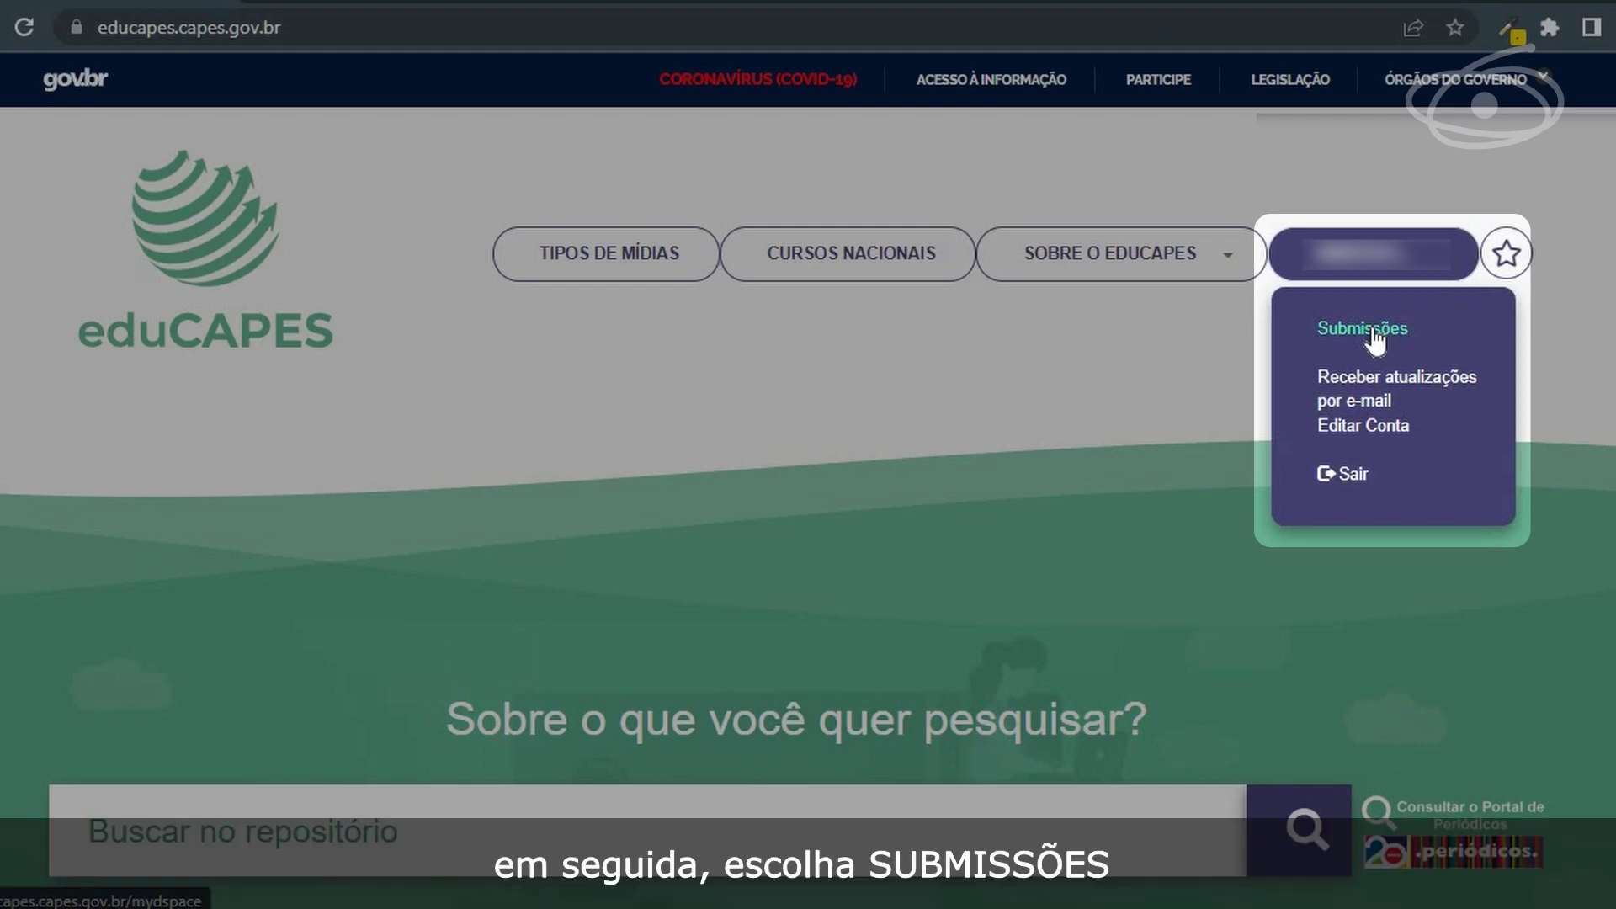
click(1372, 326)
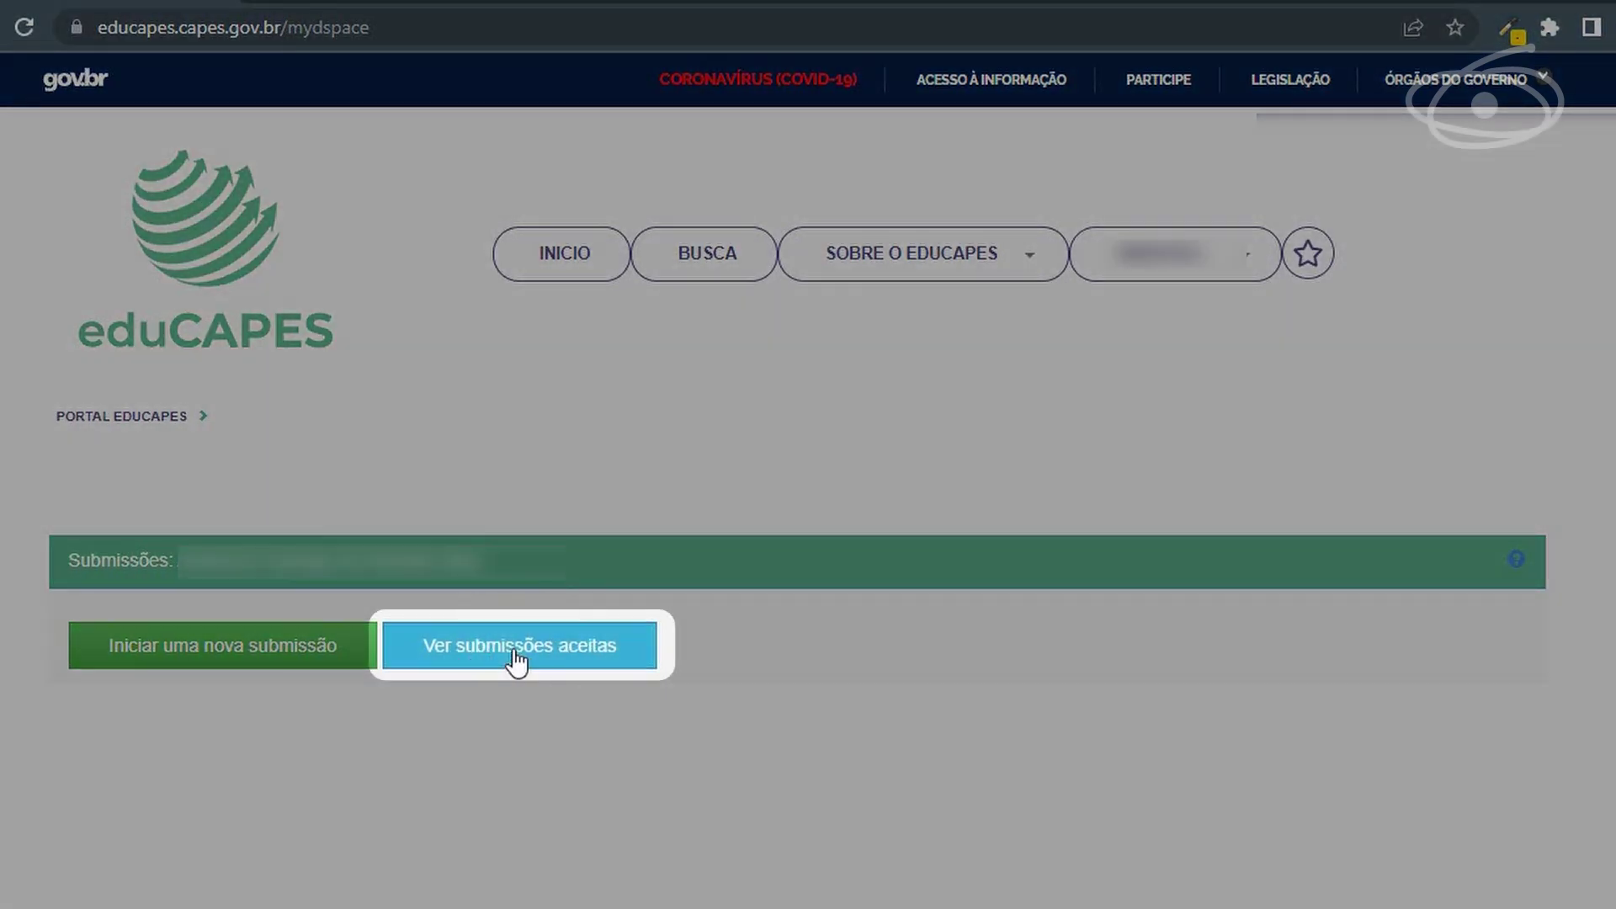
click(515, 660)
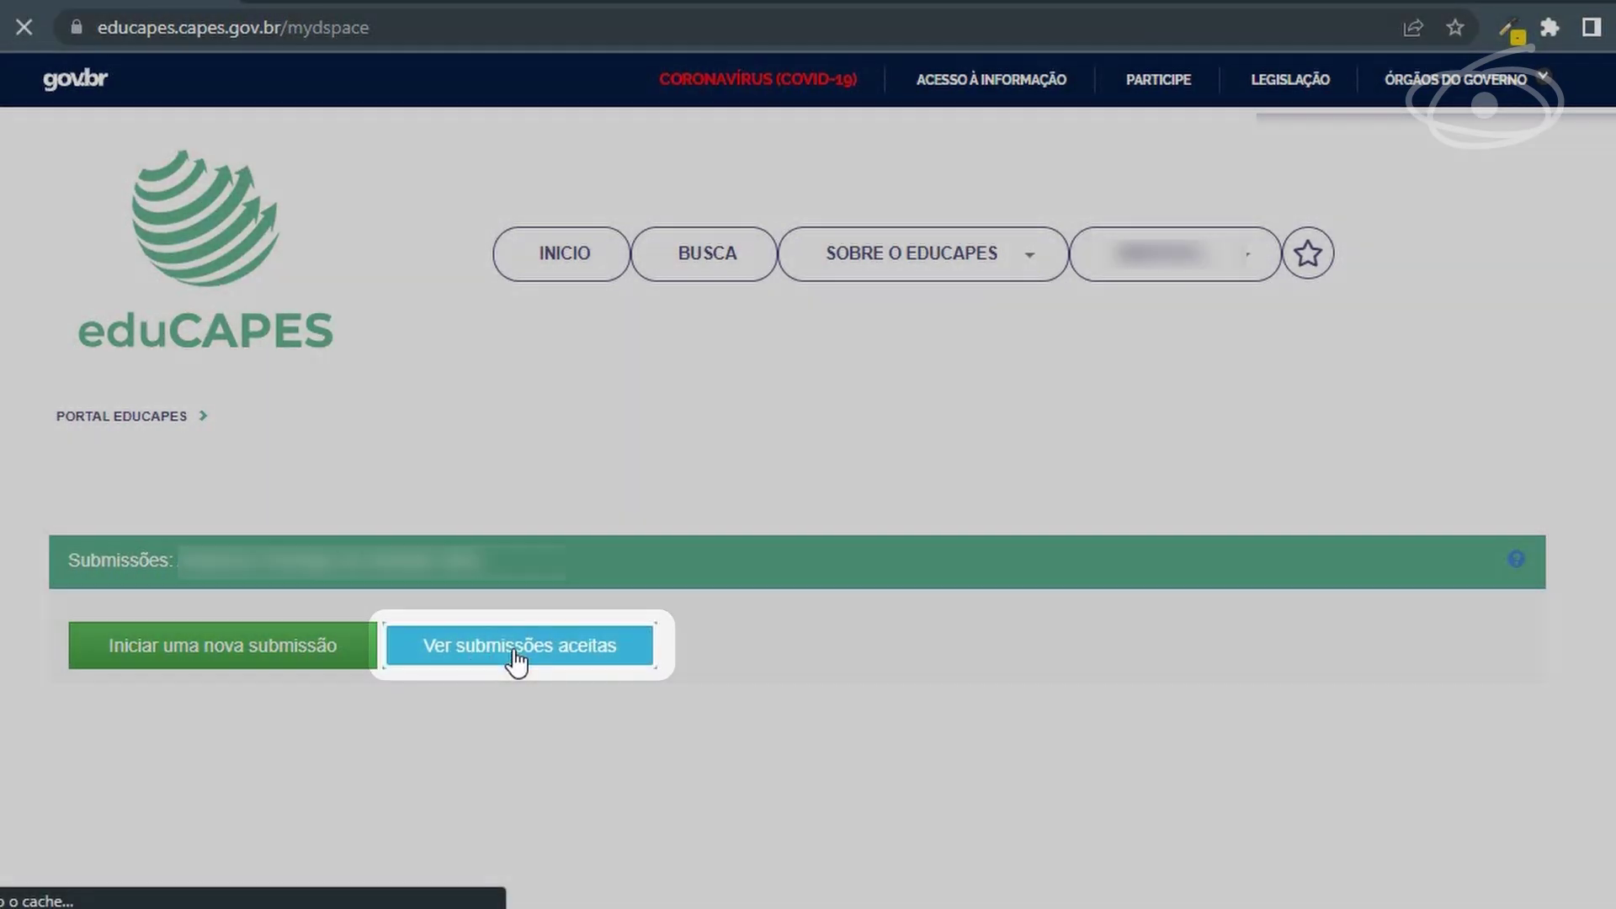
scroll(956, 566, down, 2)
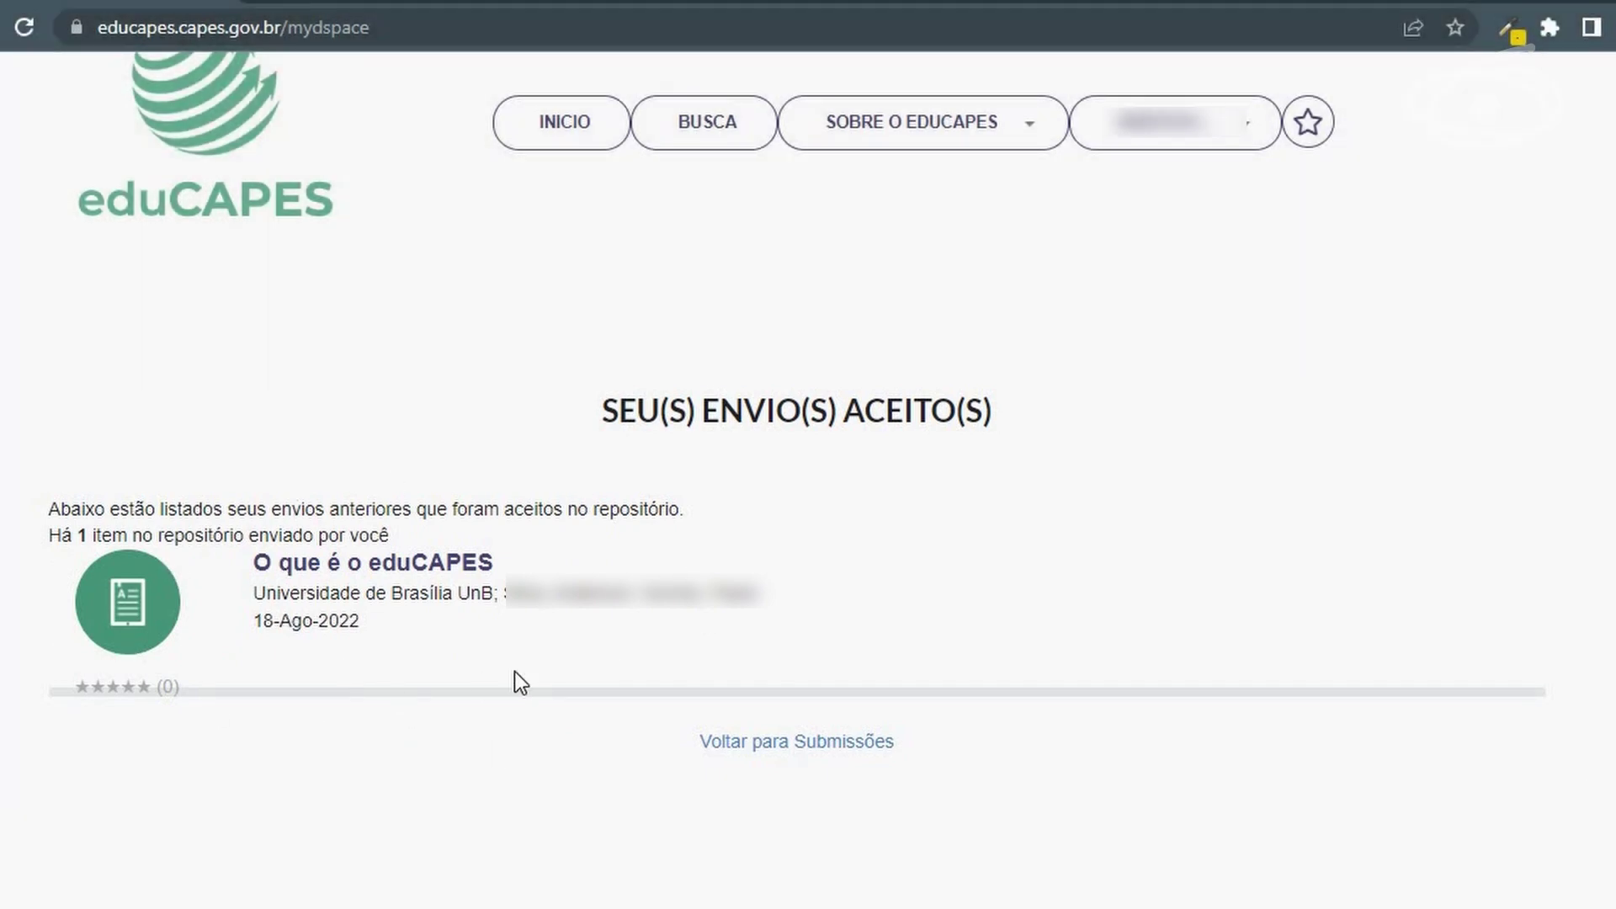
scroll(514, 670, up, 2)
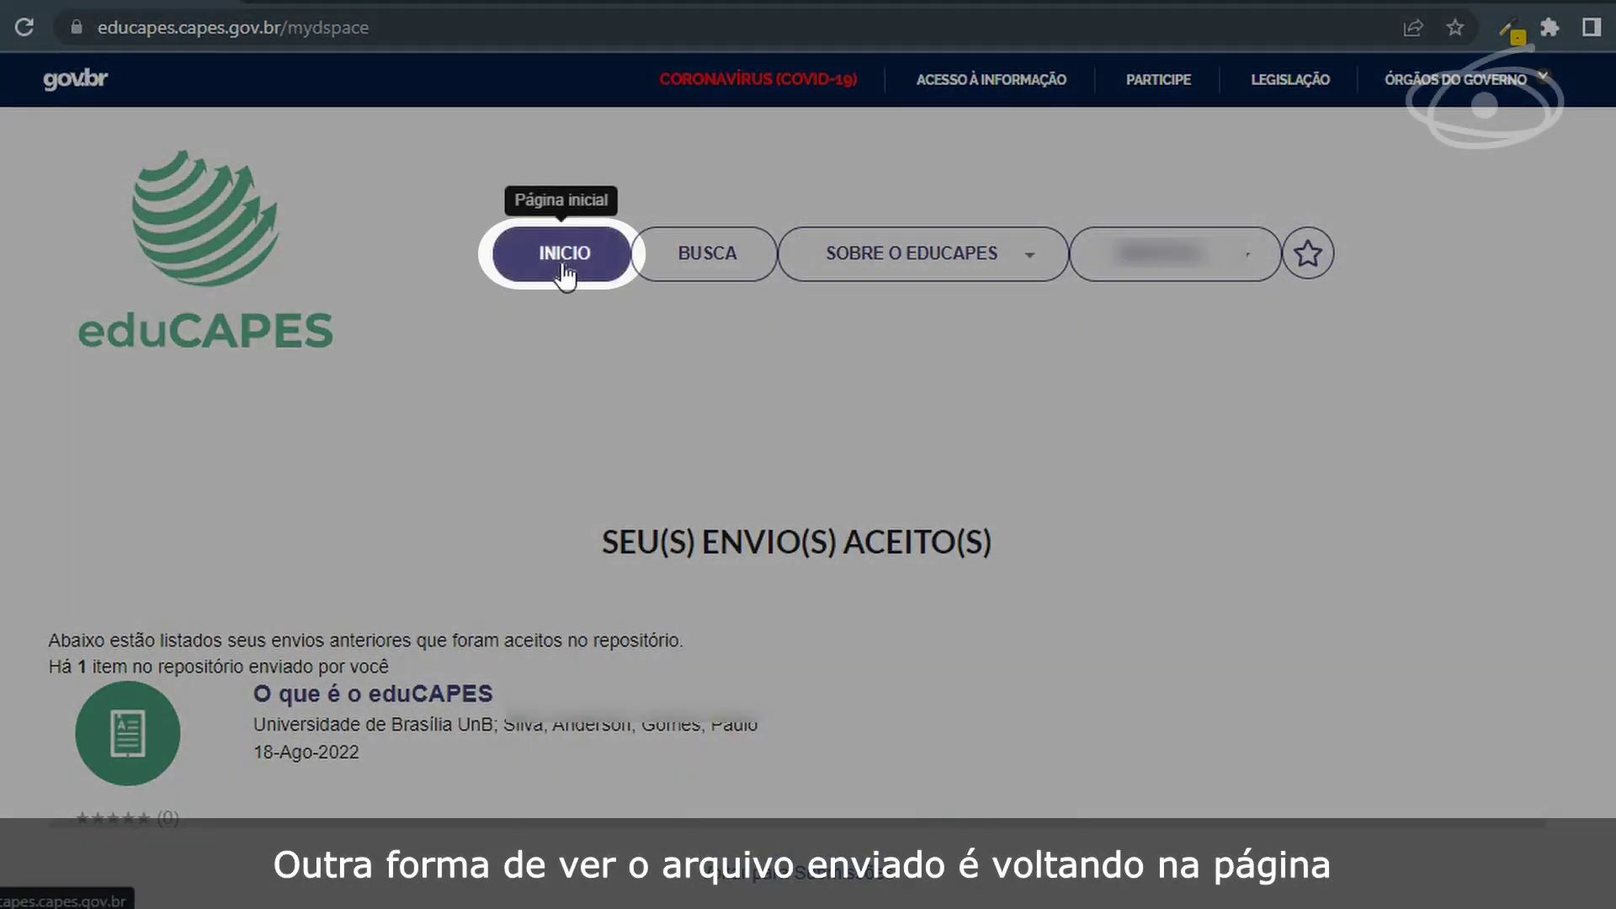
- Go back to the home page and browse Cursos Nacionais UAB to the recently submitted items in the Materiais PNAP collection
click(562, 268)
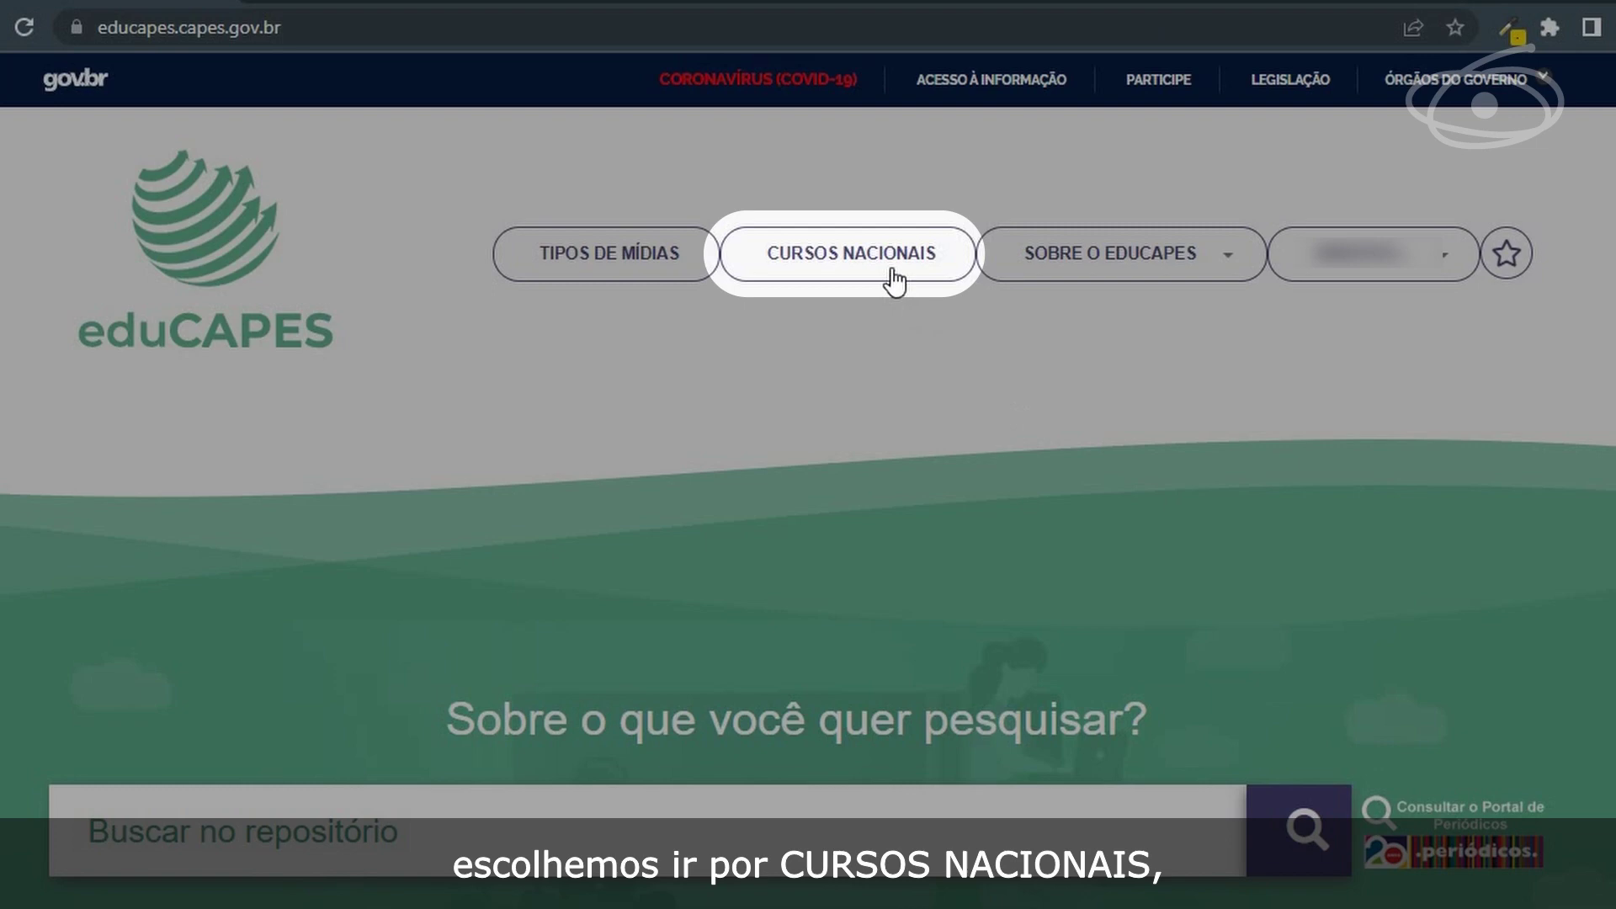
click(894, 277)
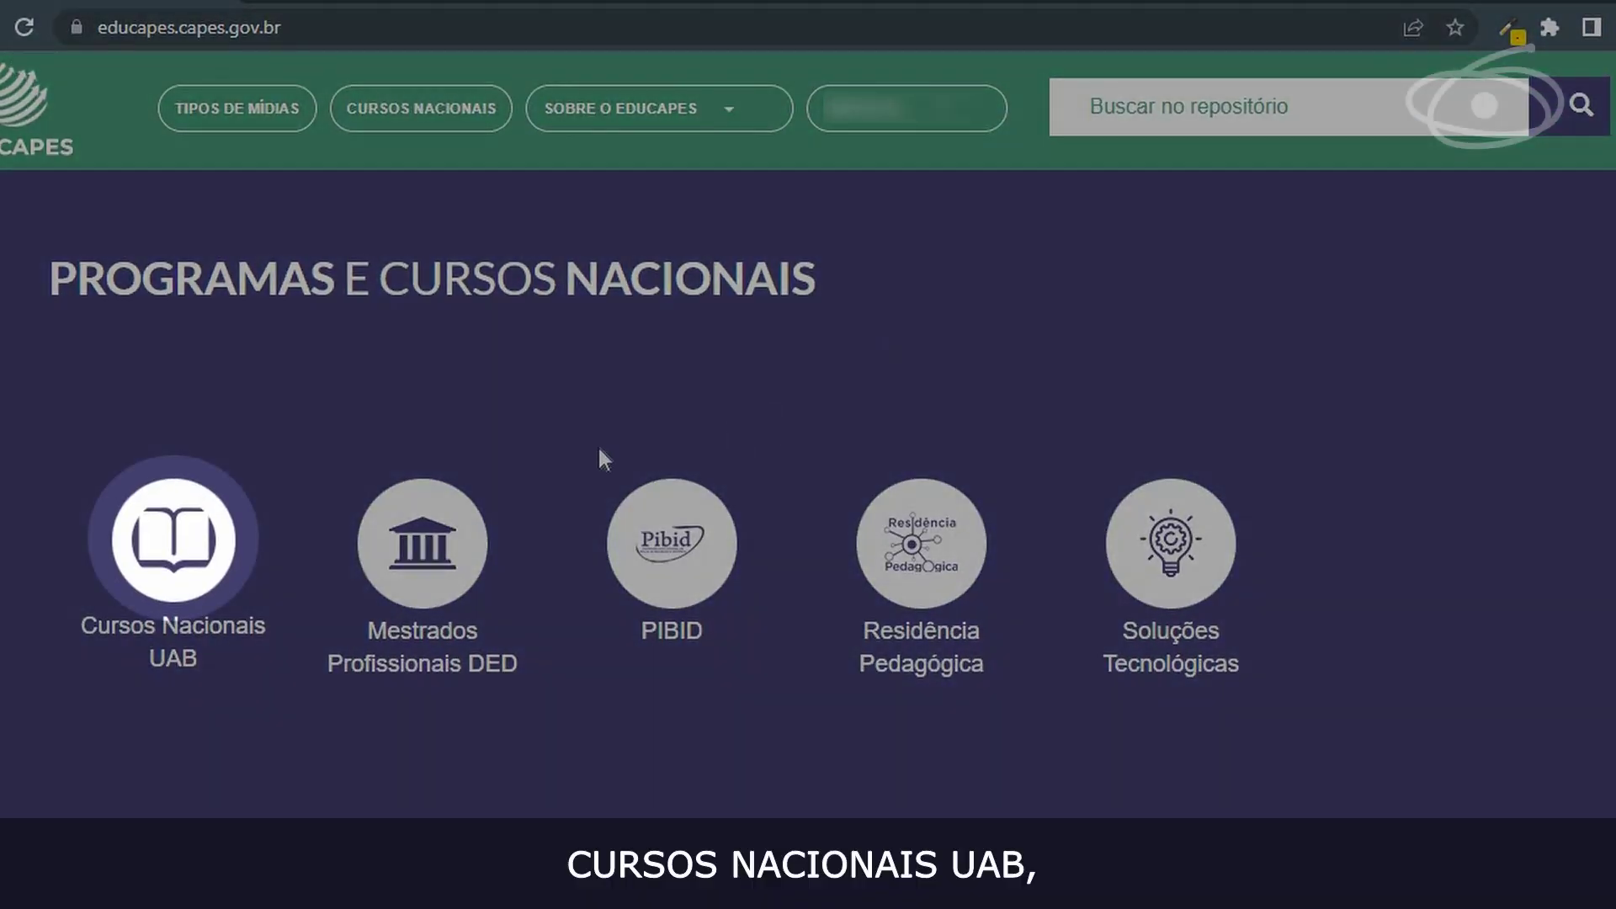
click(192, 549)
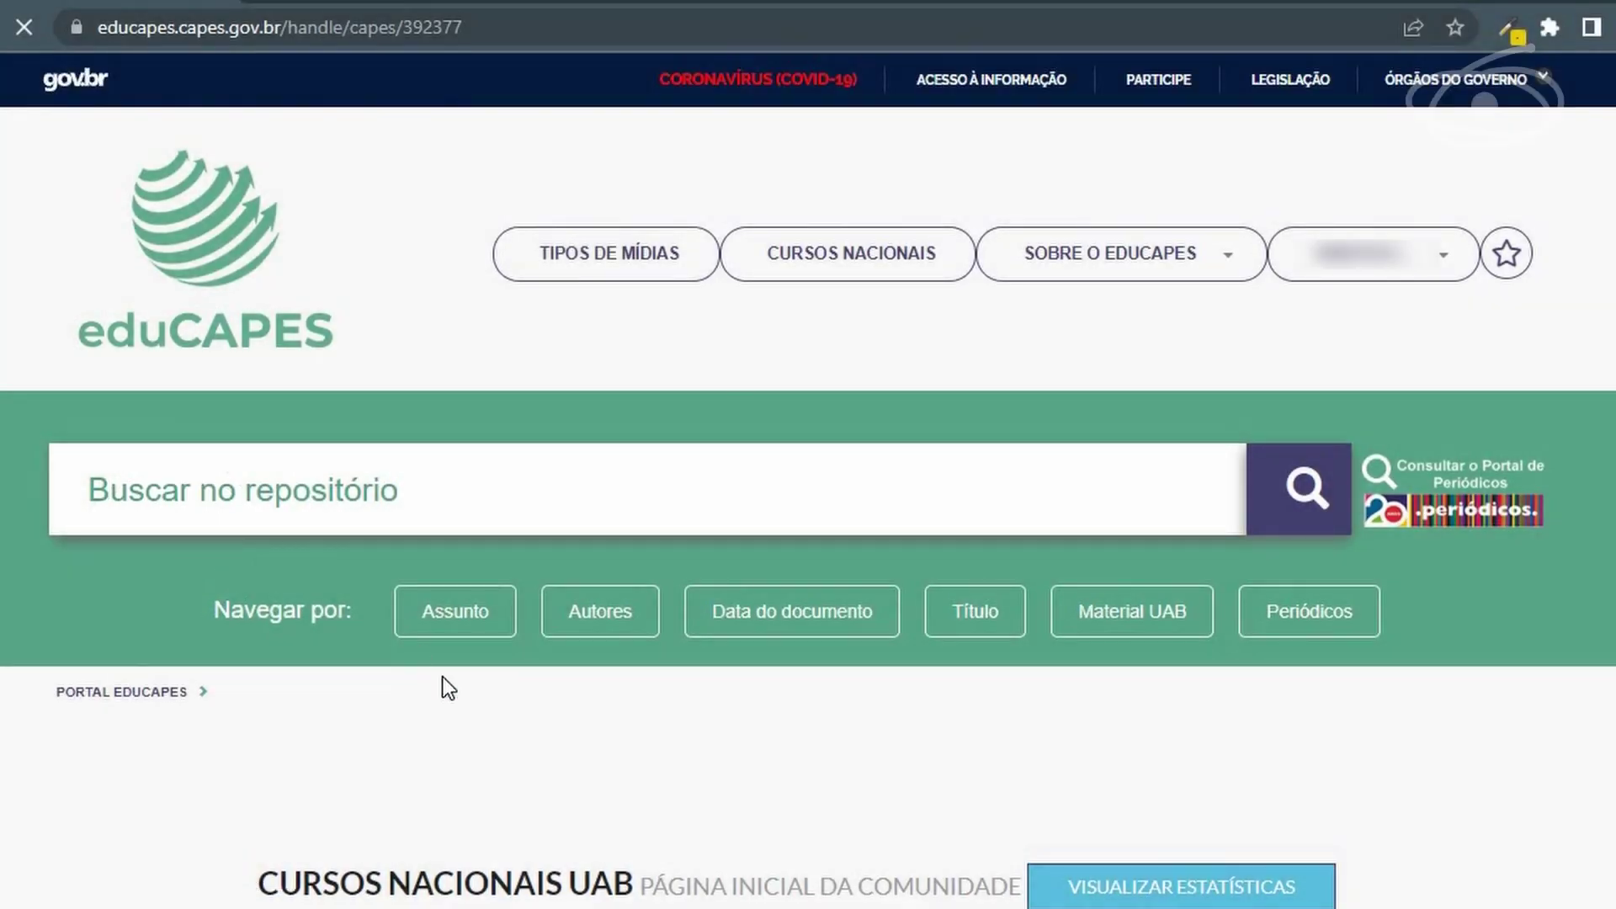
scroll(443, 682, down, 14)
scroll(467, 653, down, 3)
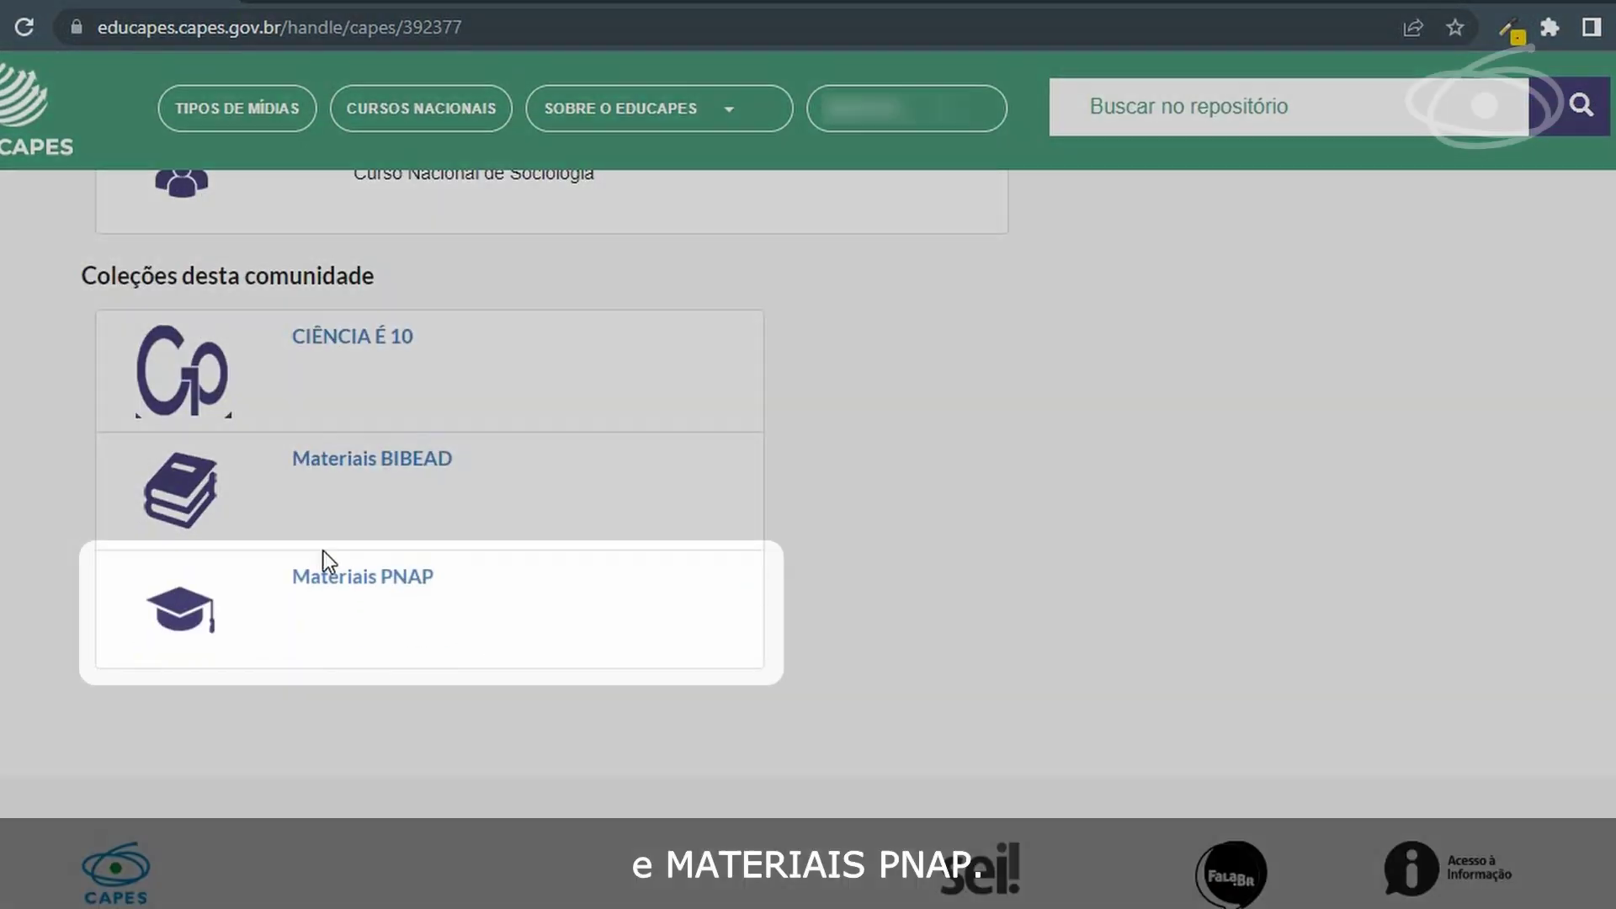
click(406, 580)
scroll(790, 564, down, 10)
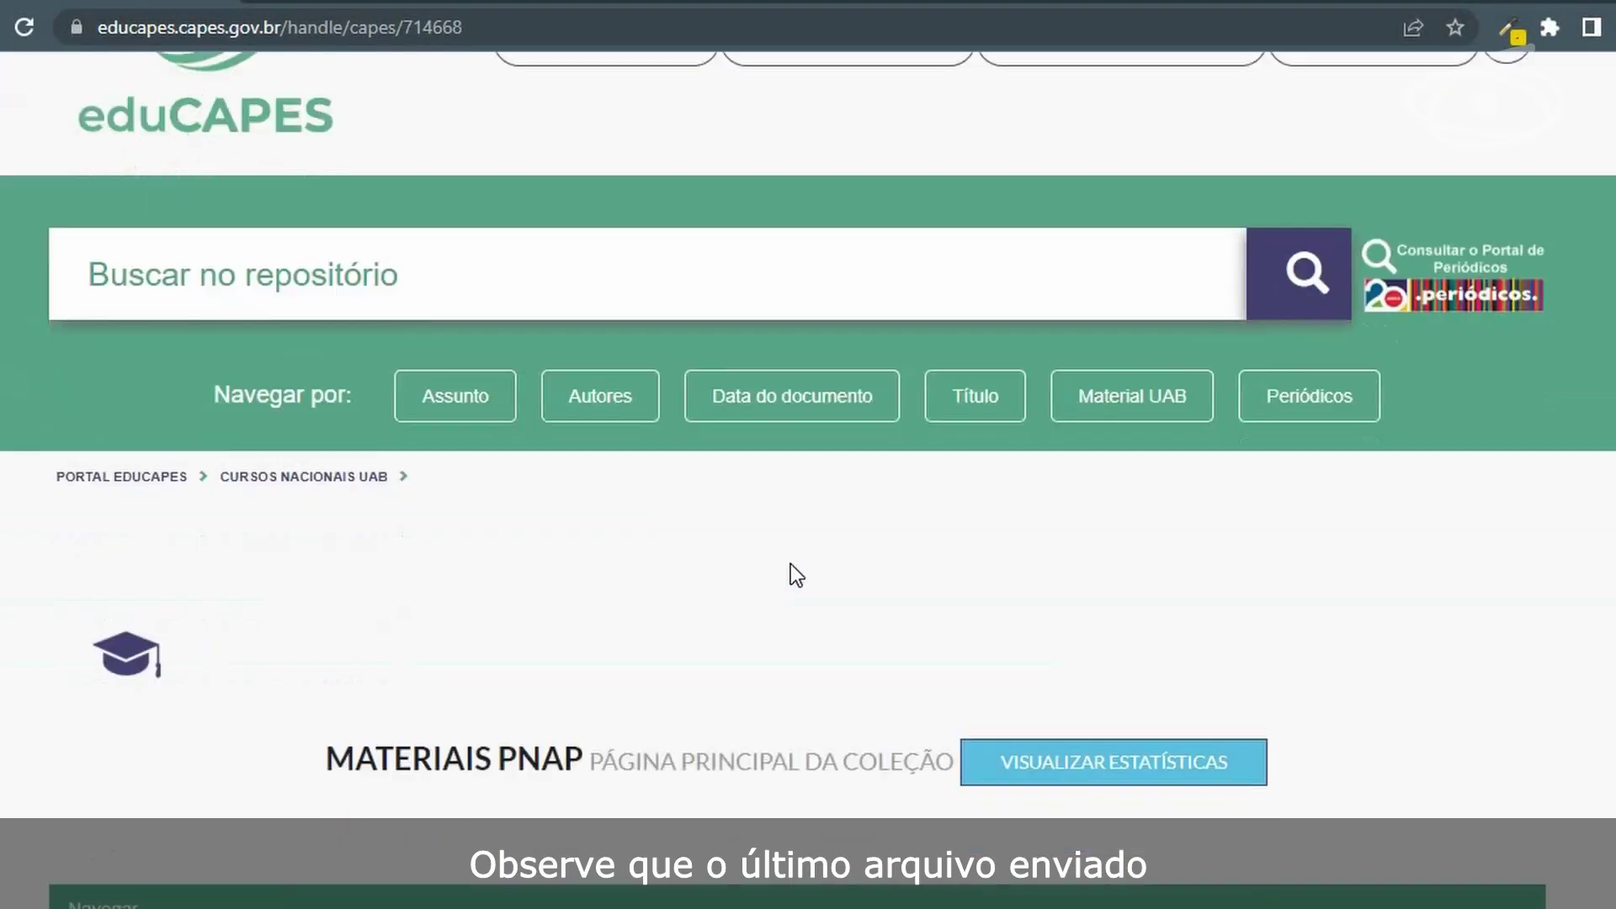